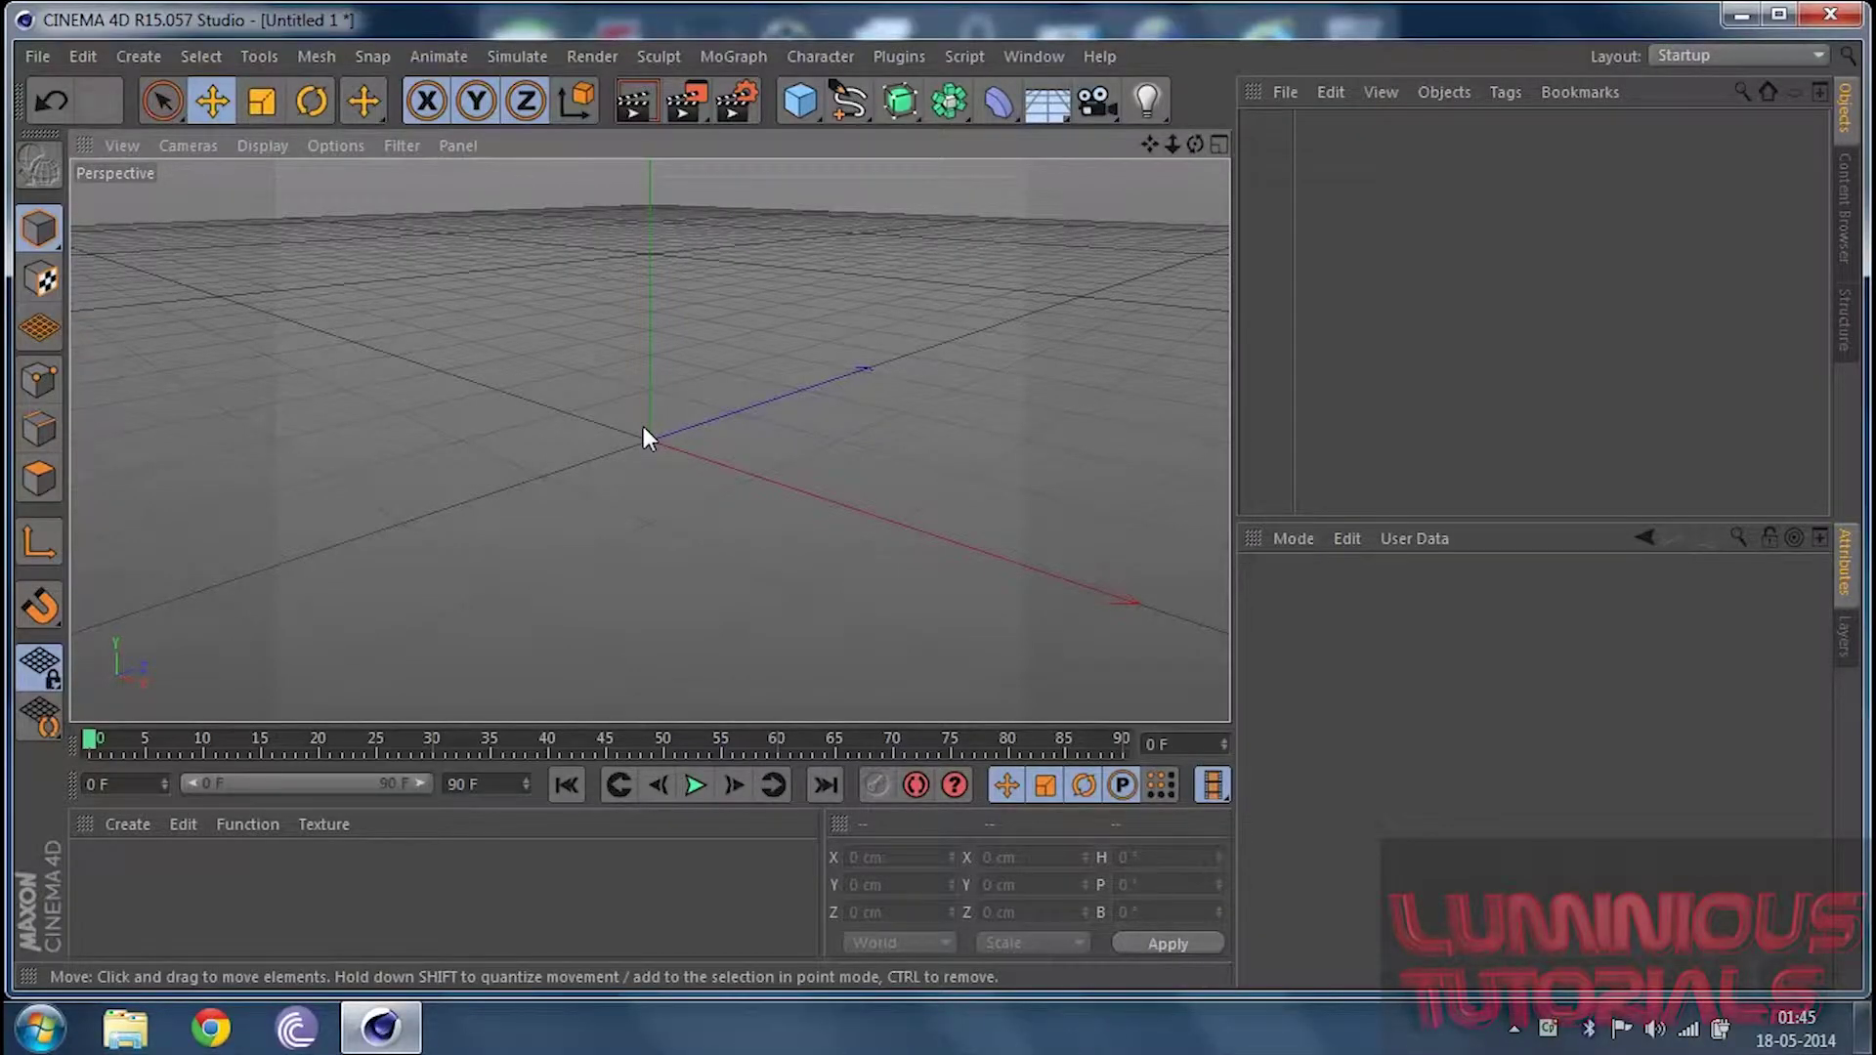
Open Preferences on the Interface page and keep the language as English (us)
{"action": "left_click", "coordinate": [92, 58]}
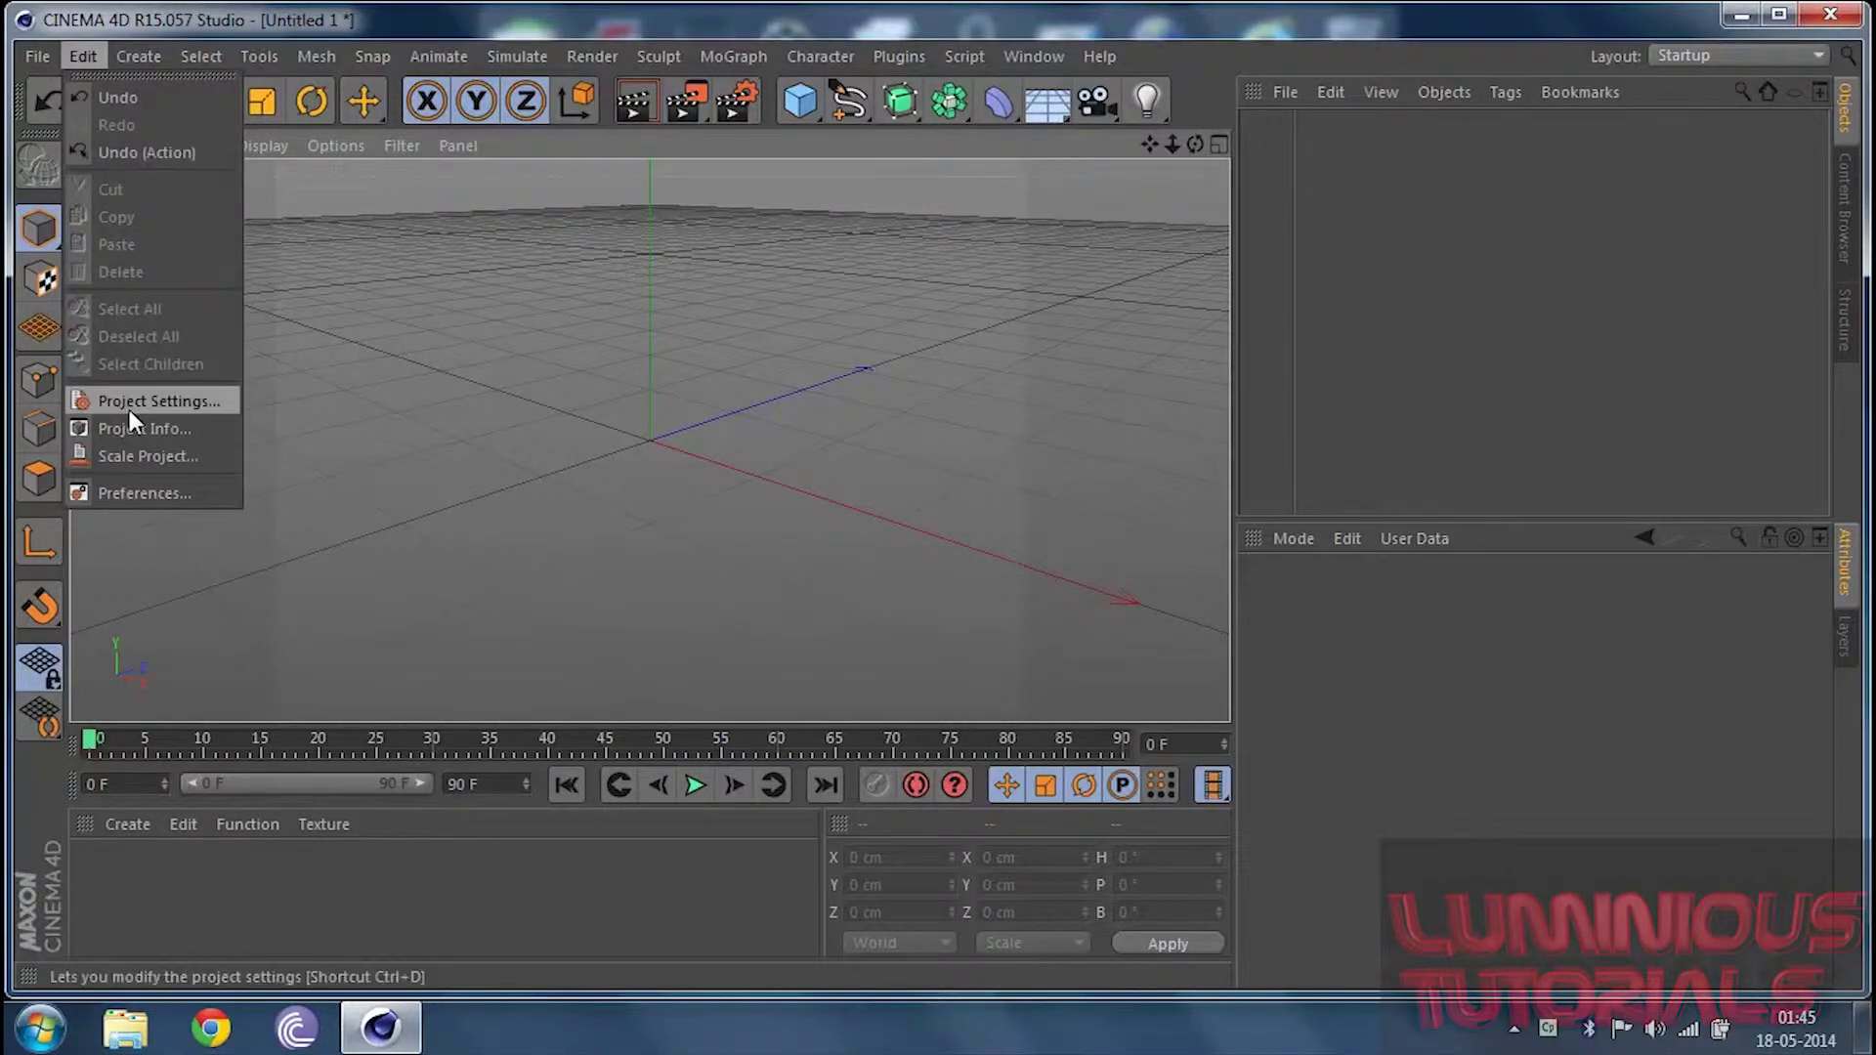
{"action": "left_click", "coordinate": [564, 515]}
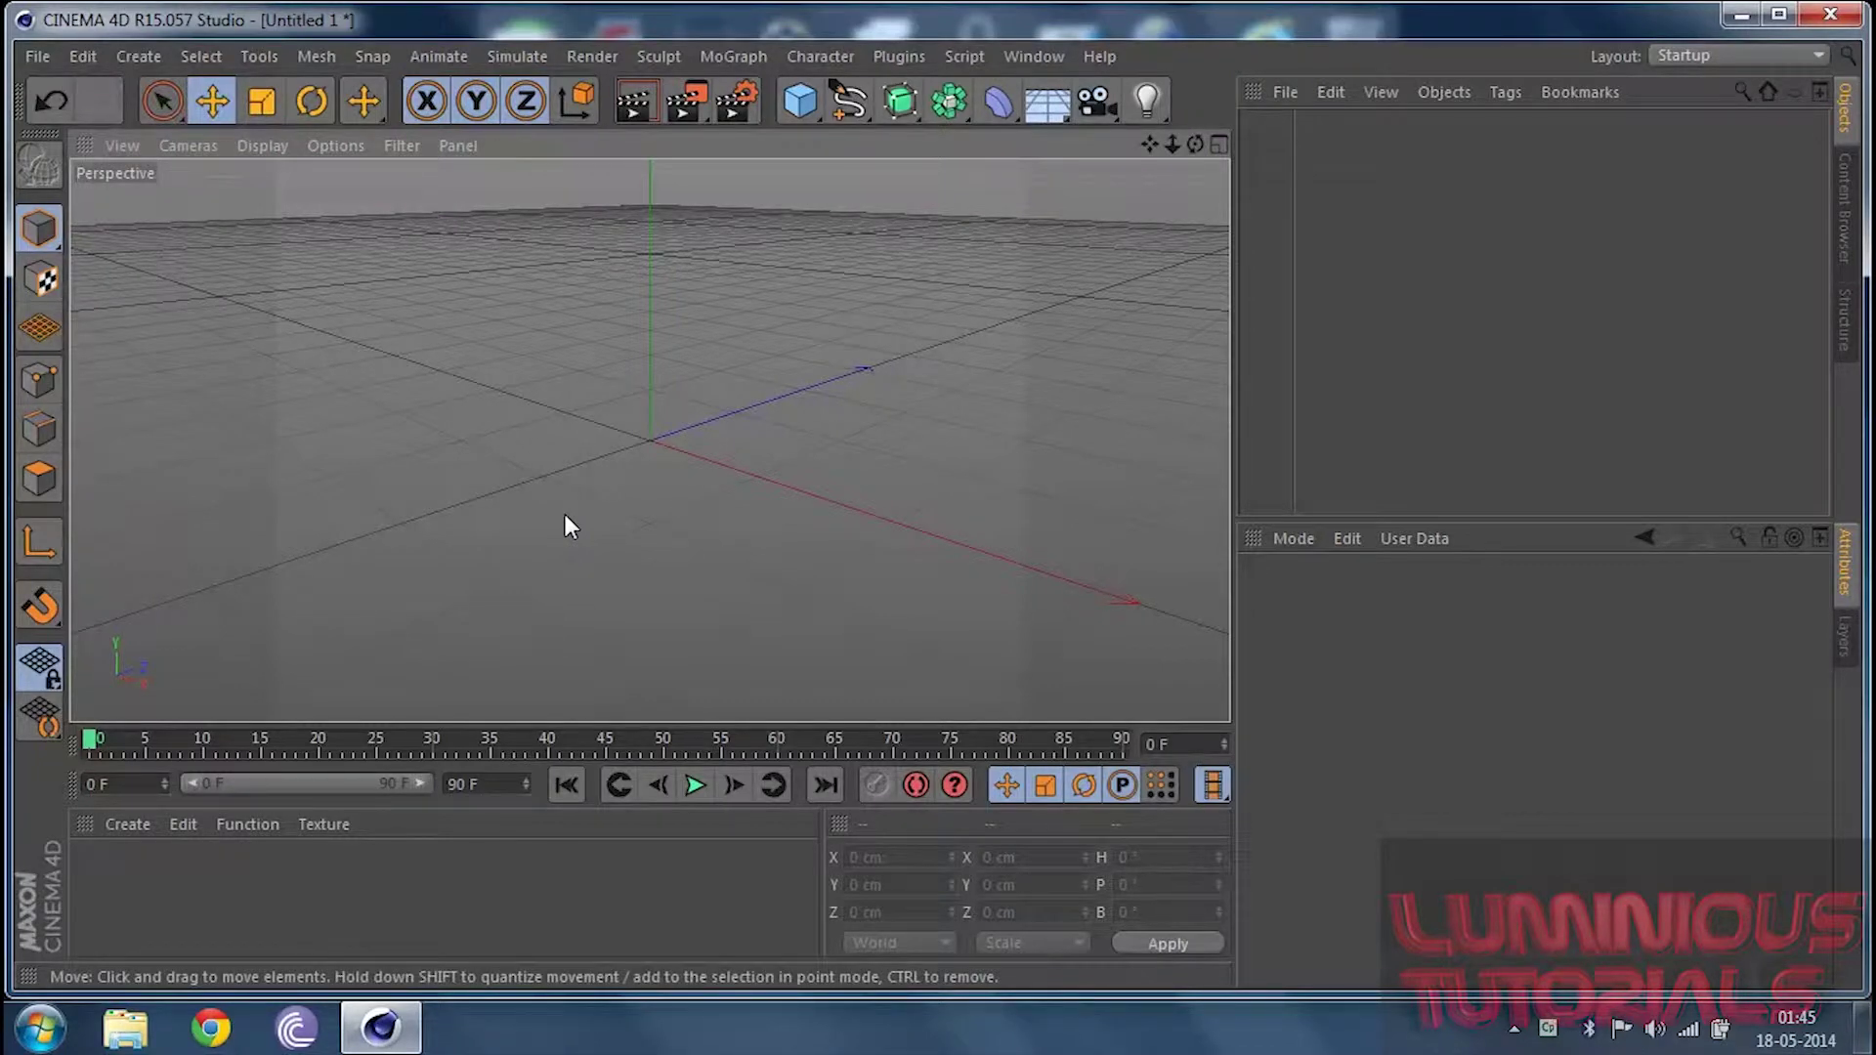
{"action": "key", "text": "ctrl+e"}
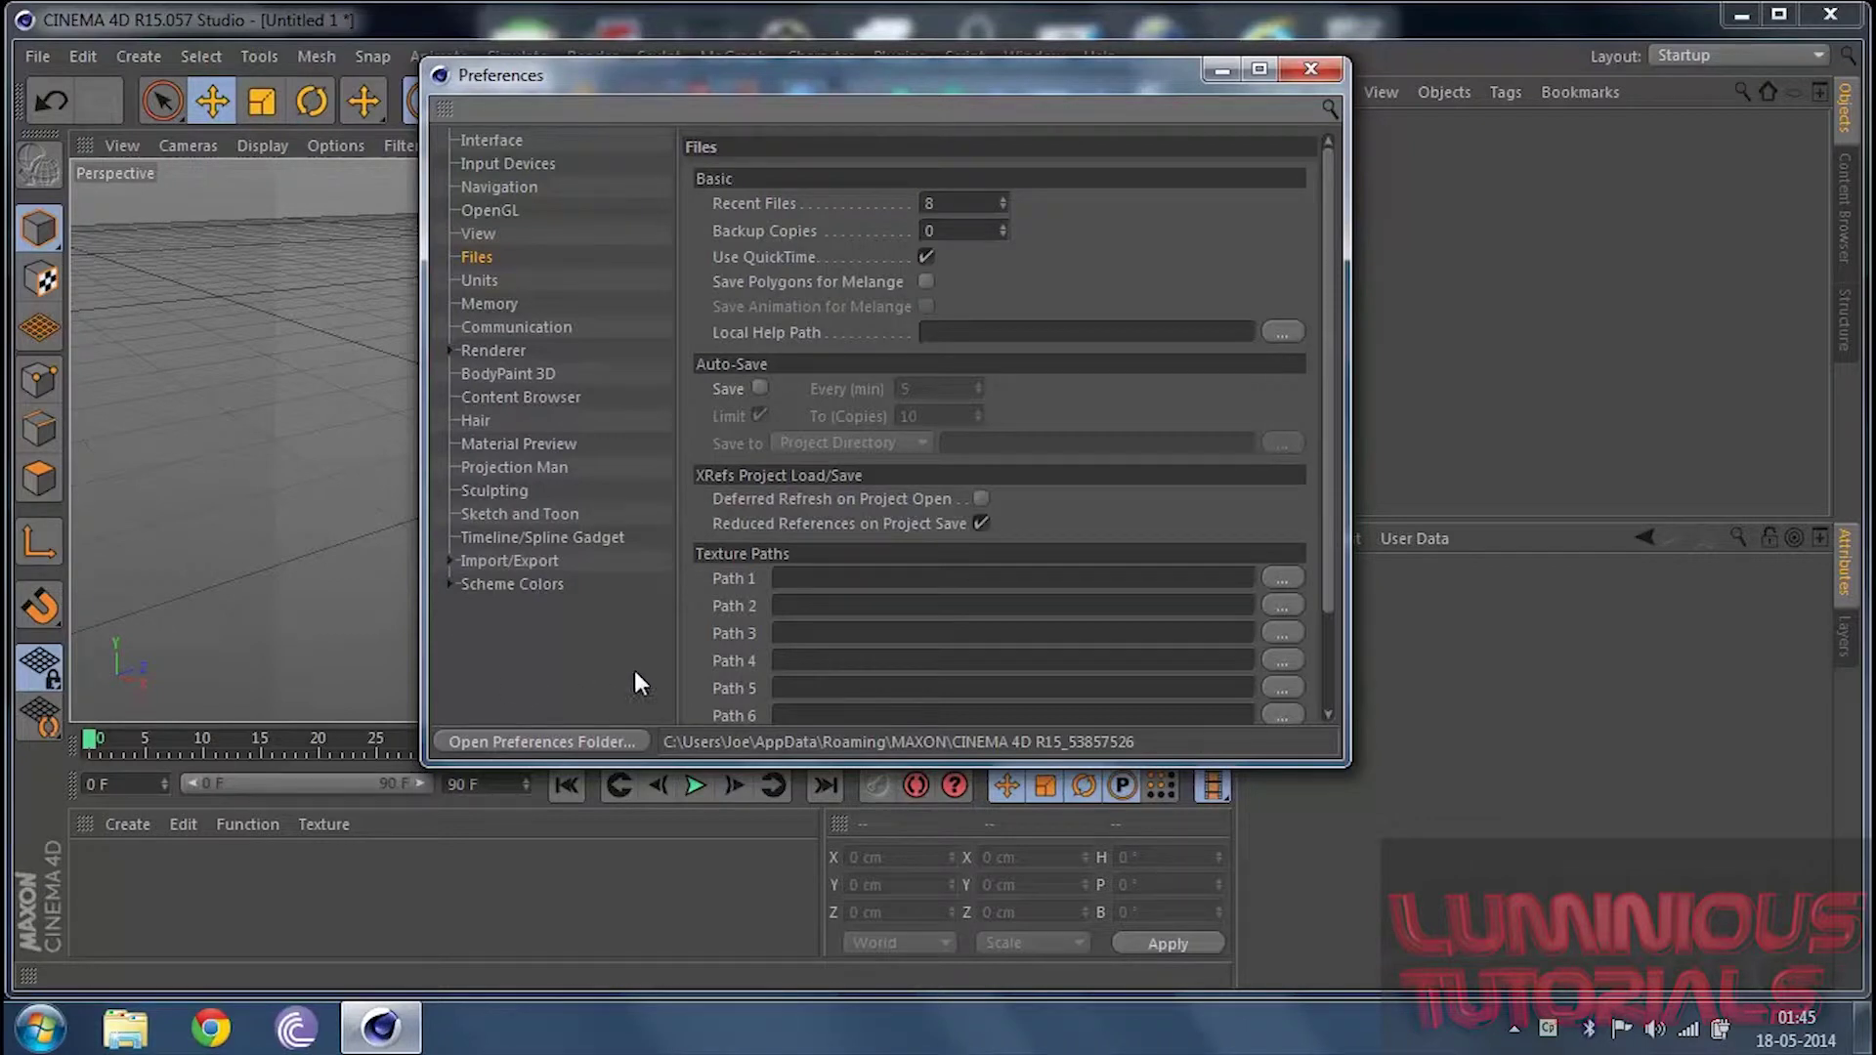
{"action": "left_click", "coordinate": [515, 140]}
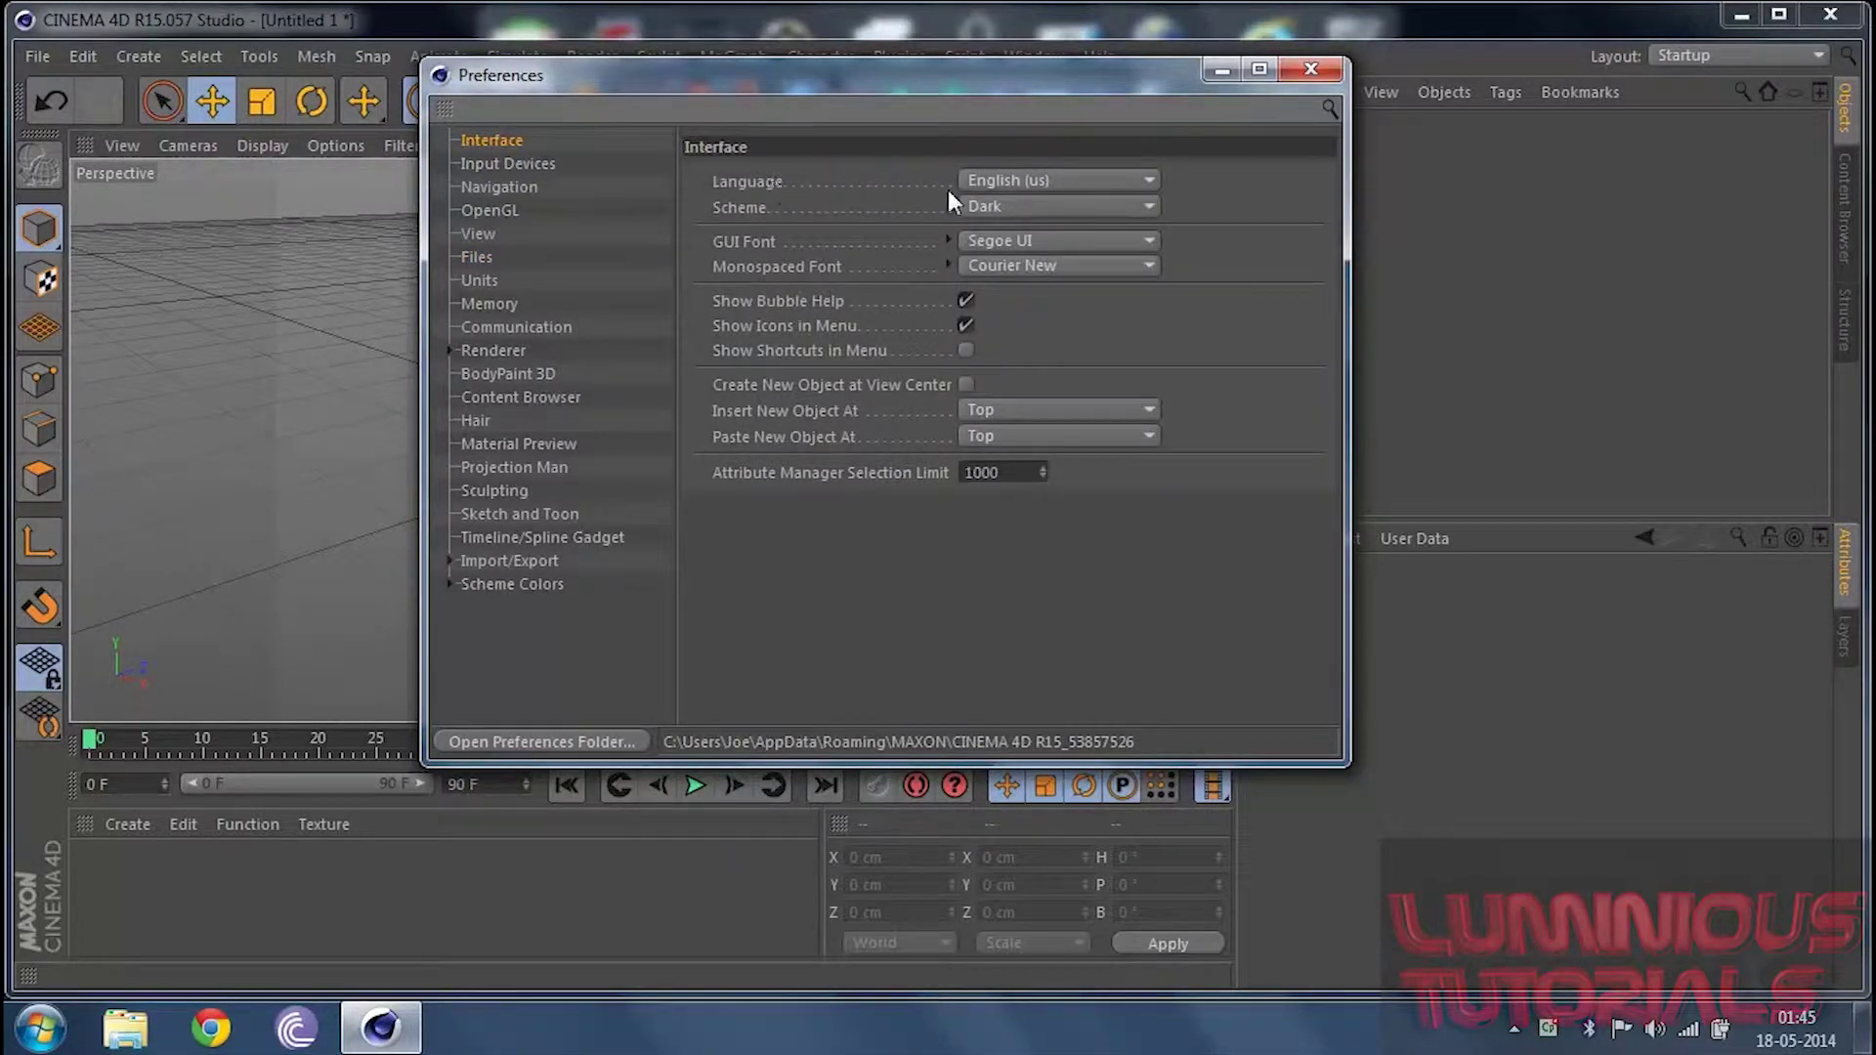
{"action": "left_click", "coordinate": [999, 187]}
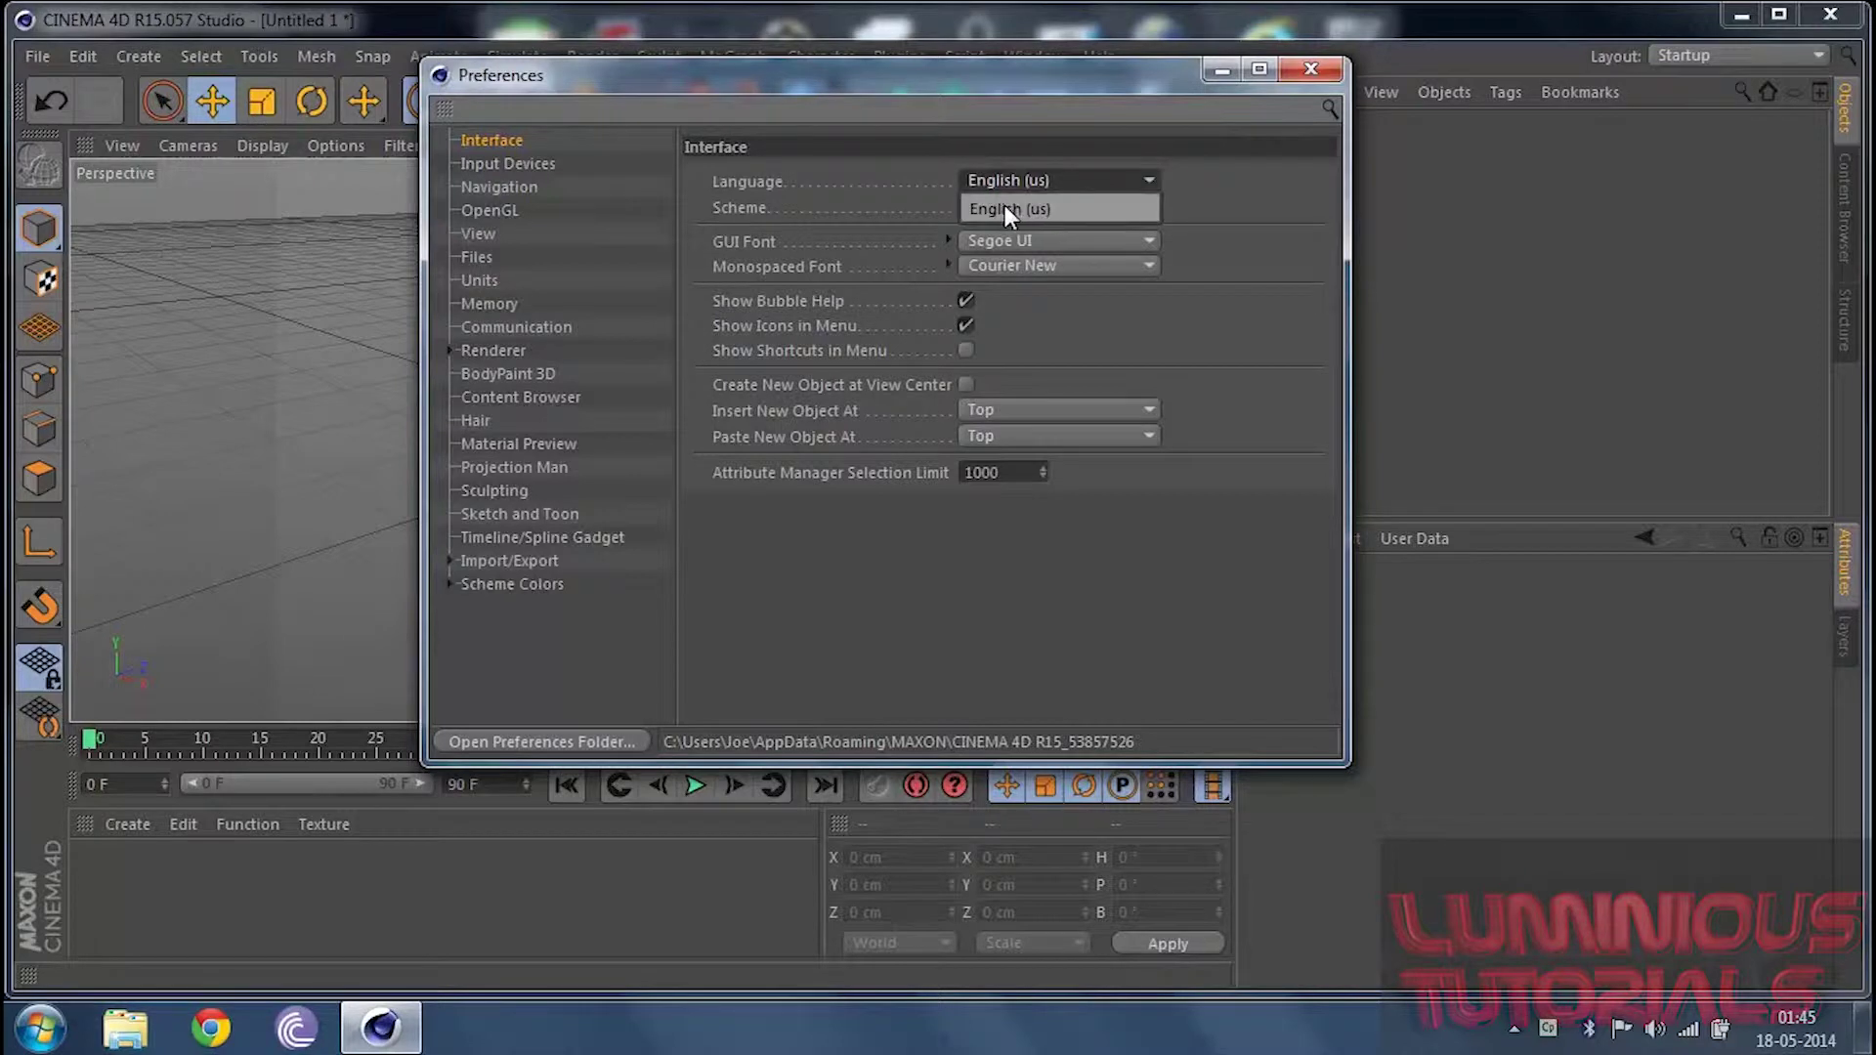
{"action": "left_click", "coordinate": [869, 180]}
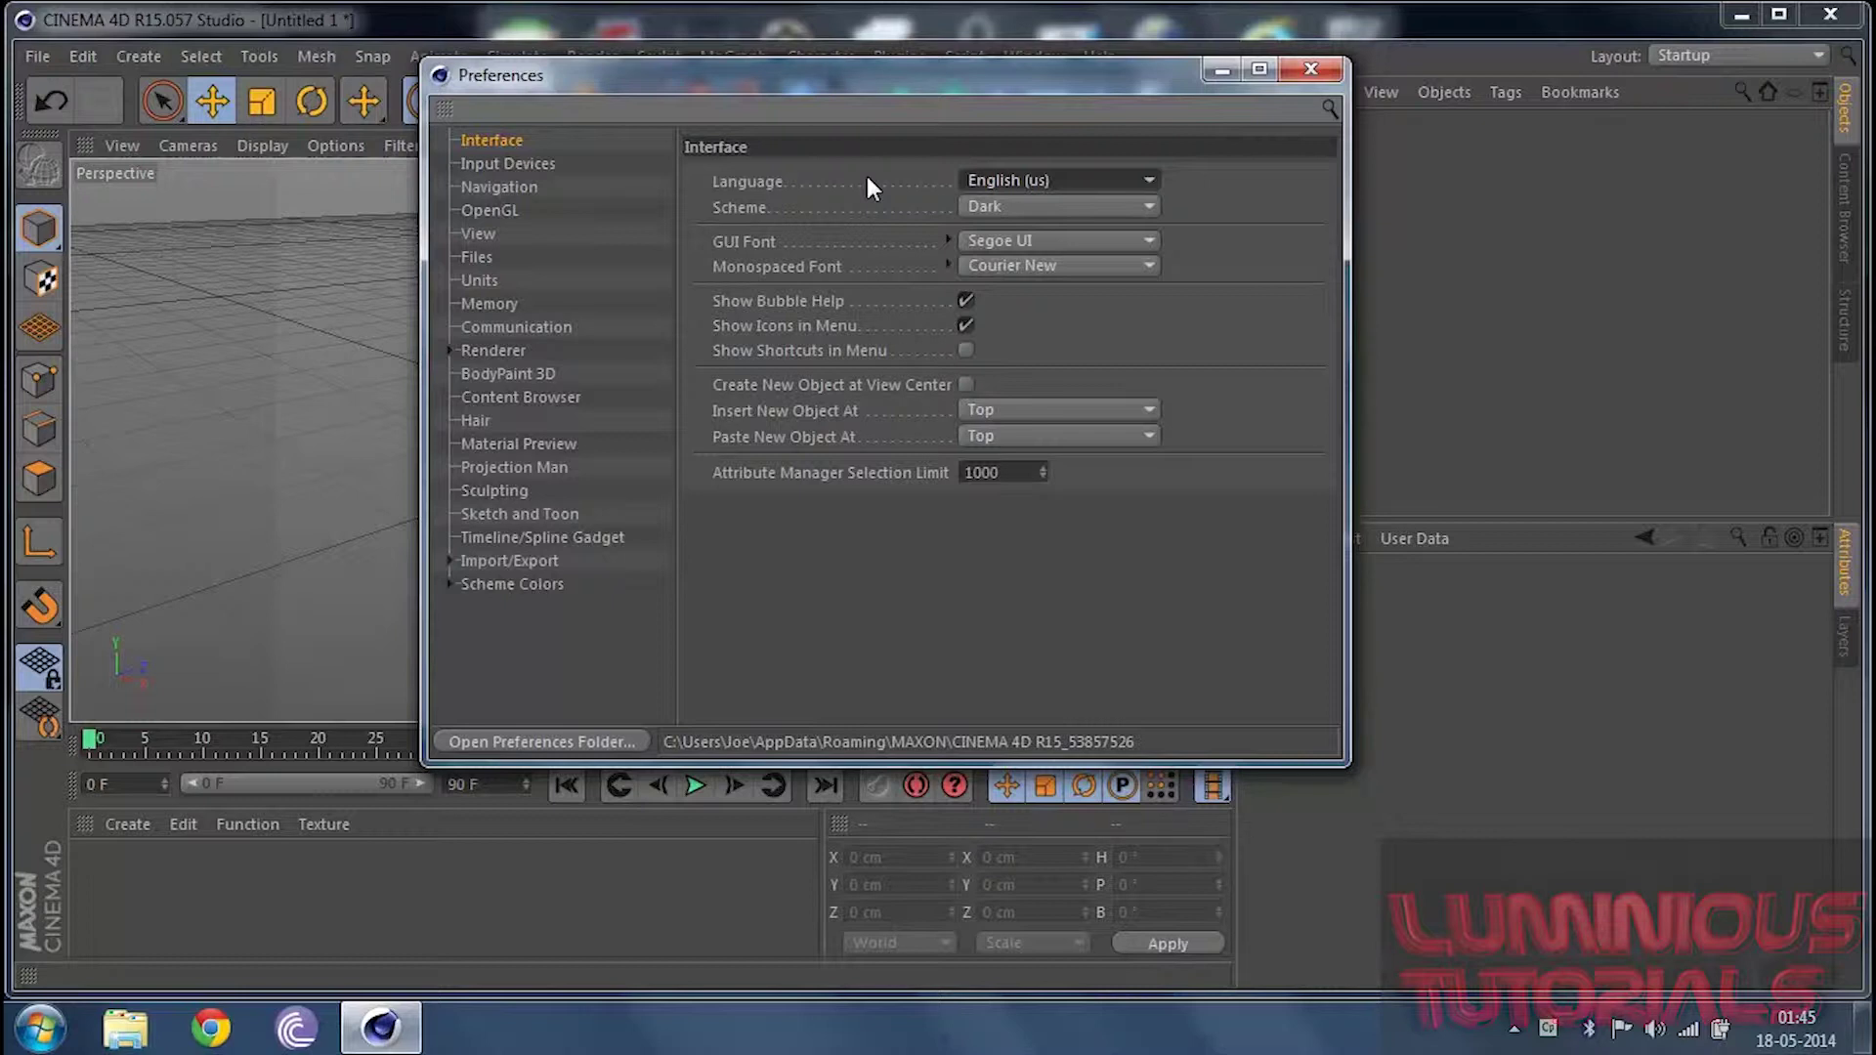
{"action": "left_click", "coordinate": [867, 177]}
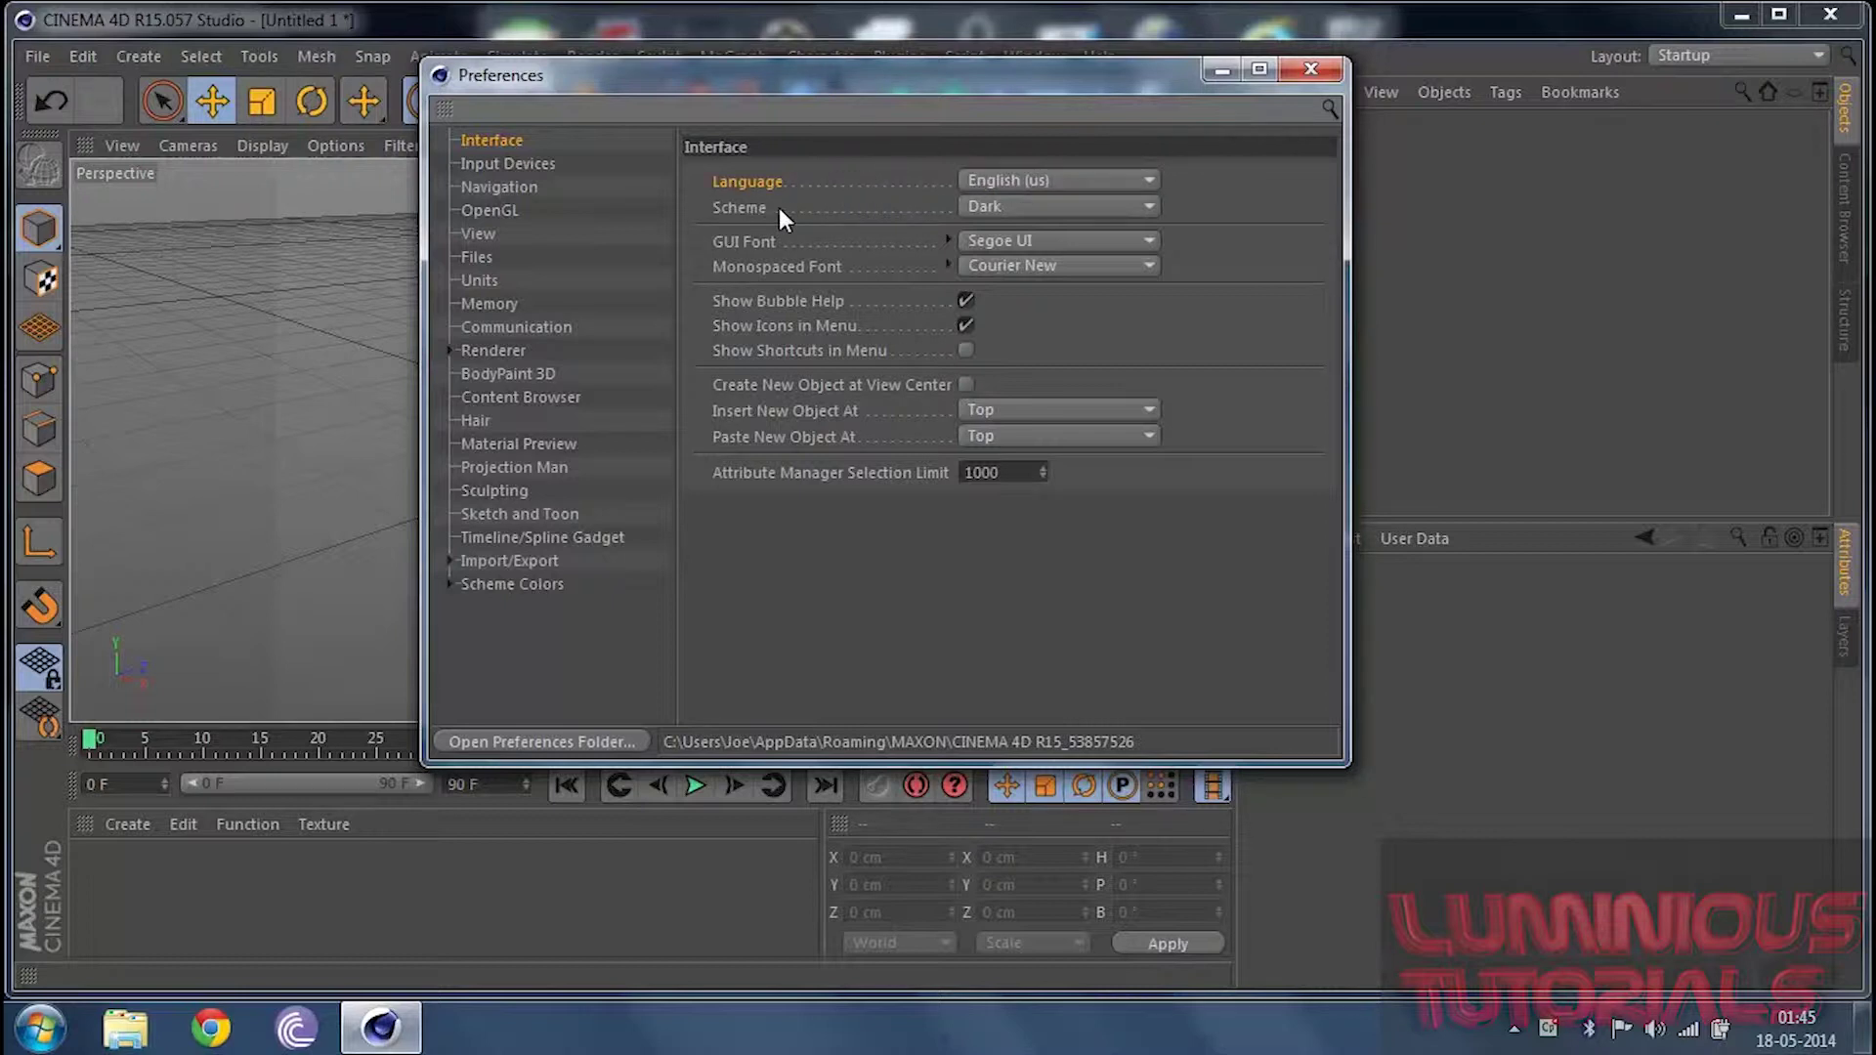
{"action": "left_click", "coordinate": [1044, 207]}
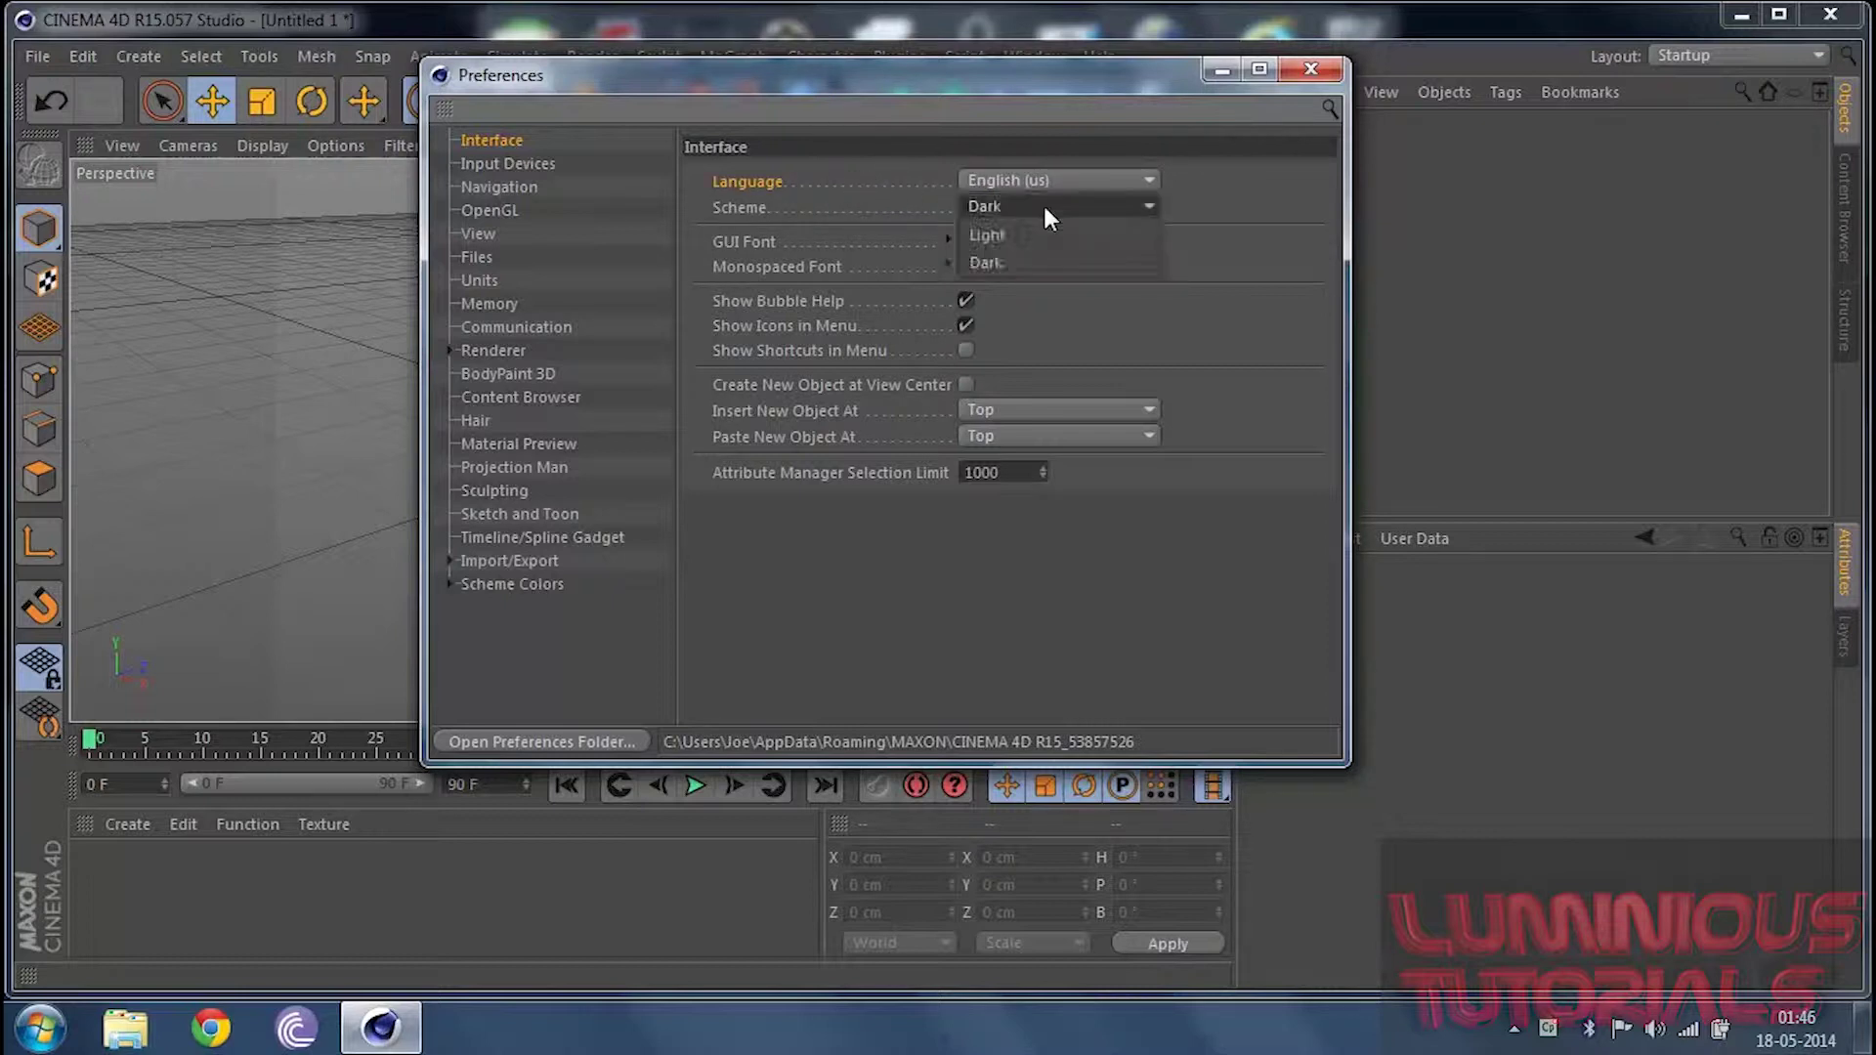
{"action": "left_click", "coordinate": [996, 237]}
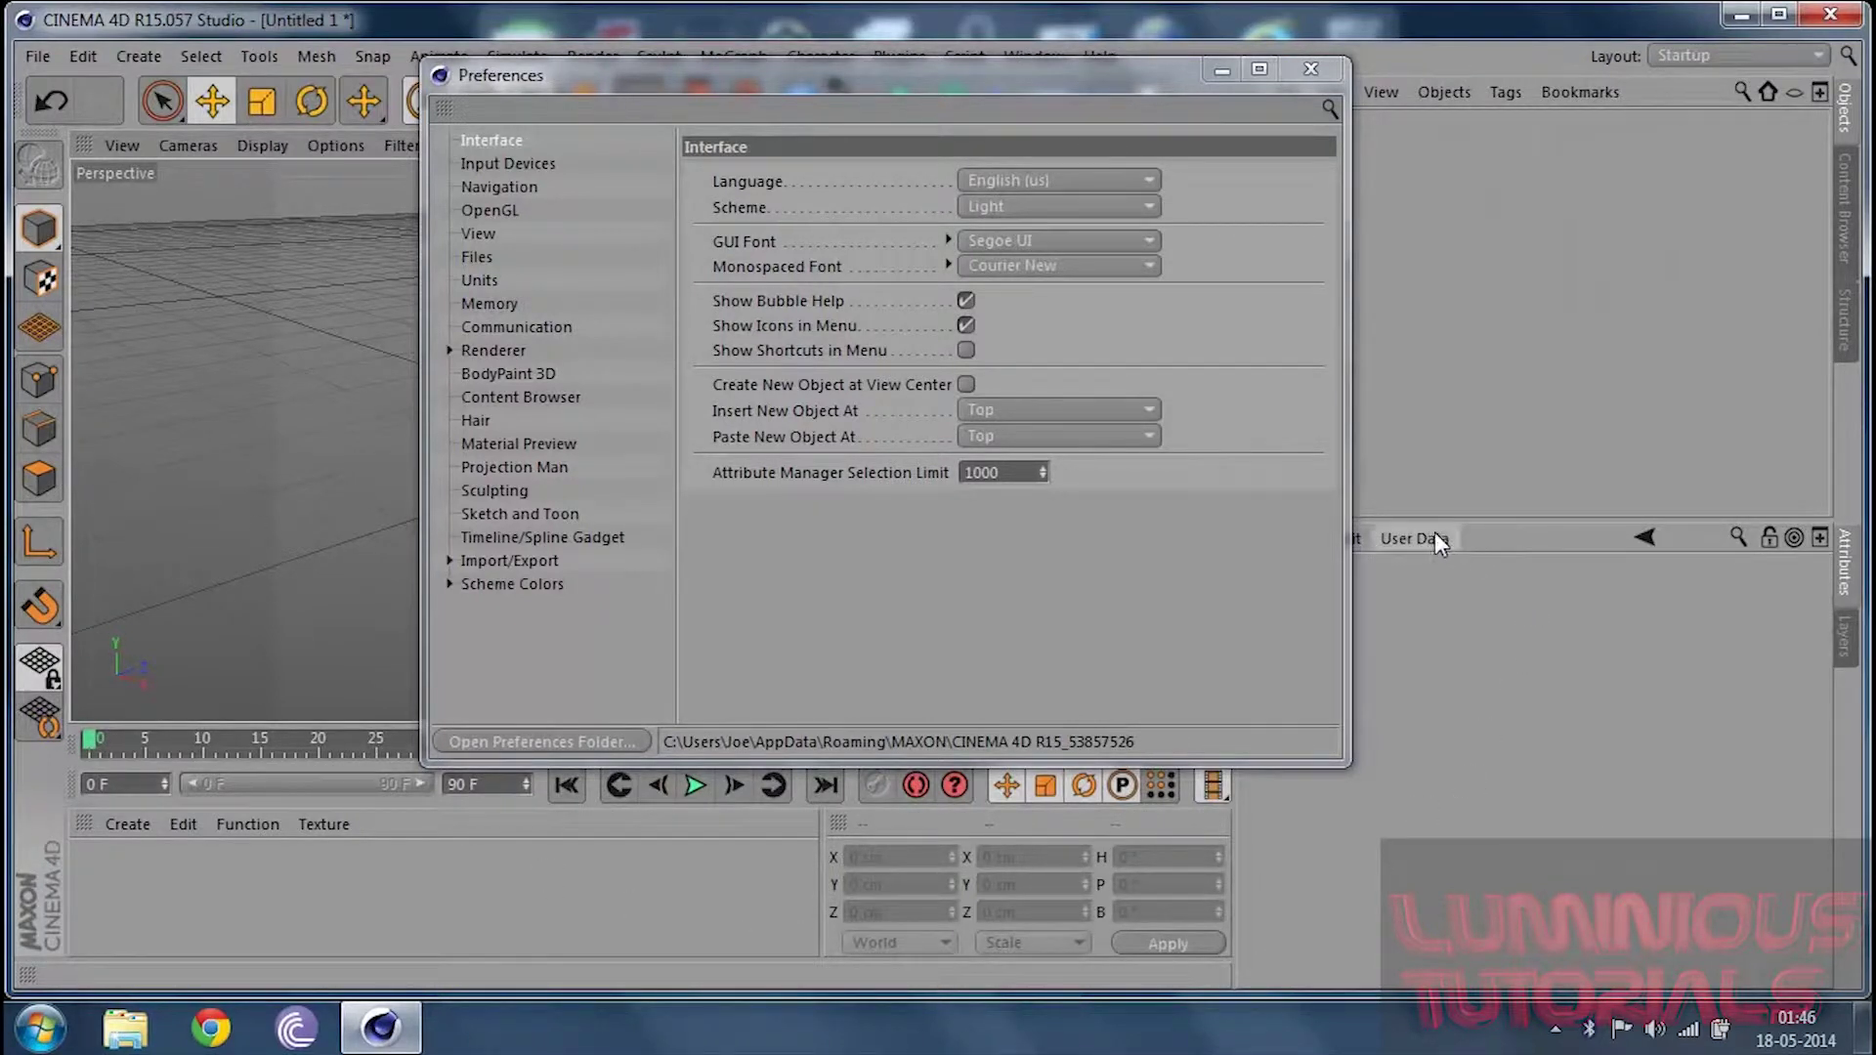
{"action": "left_click", "coordinate": [1102, 210]}
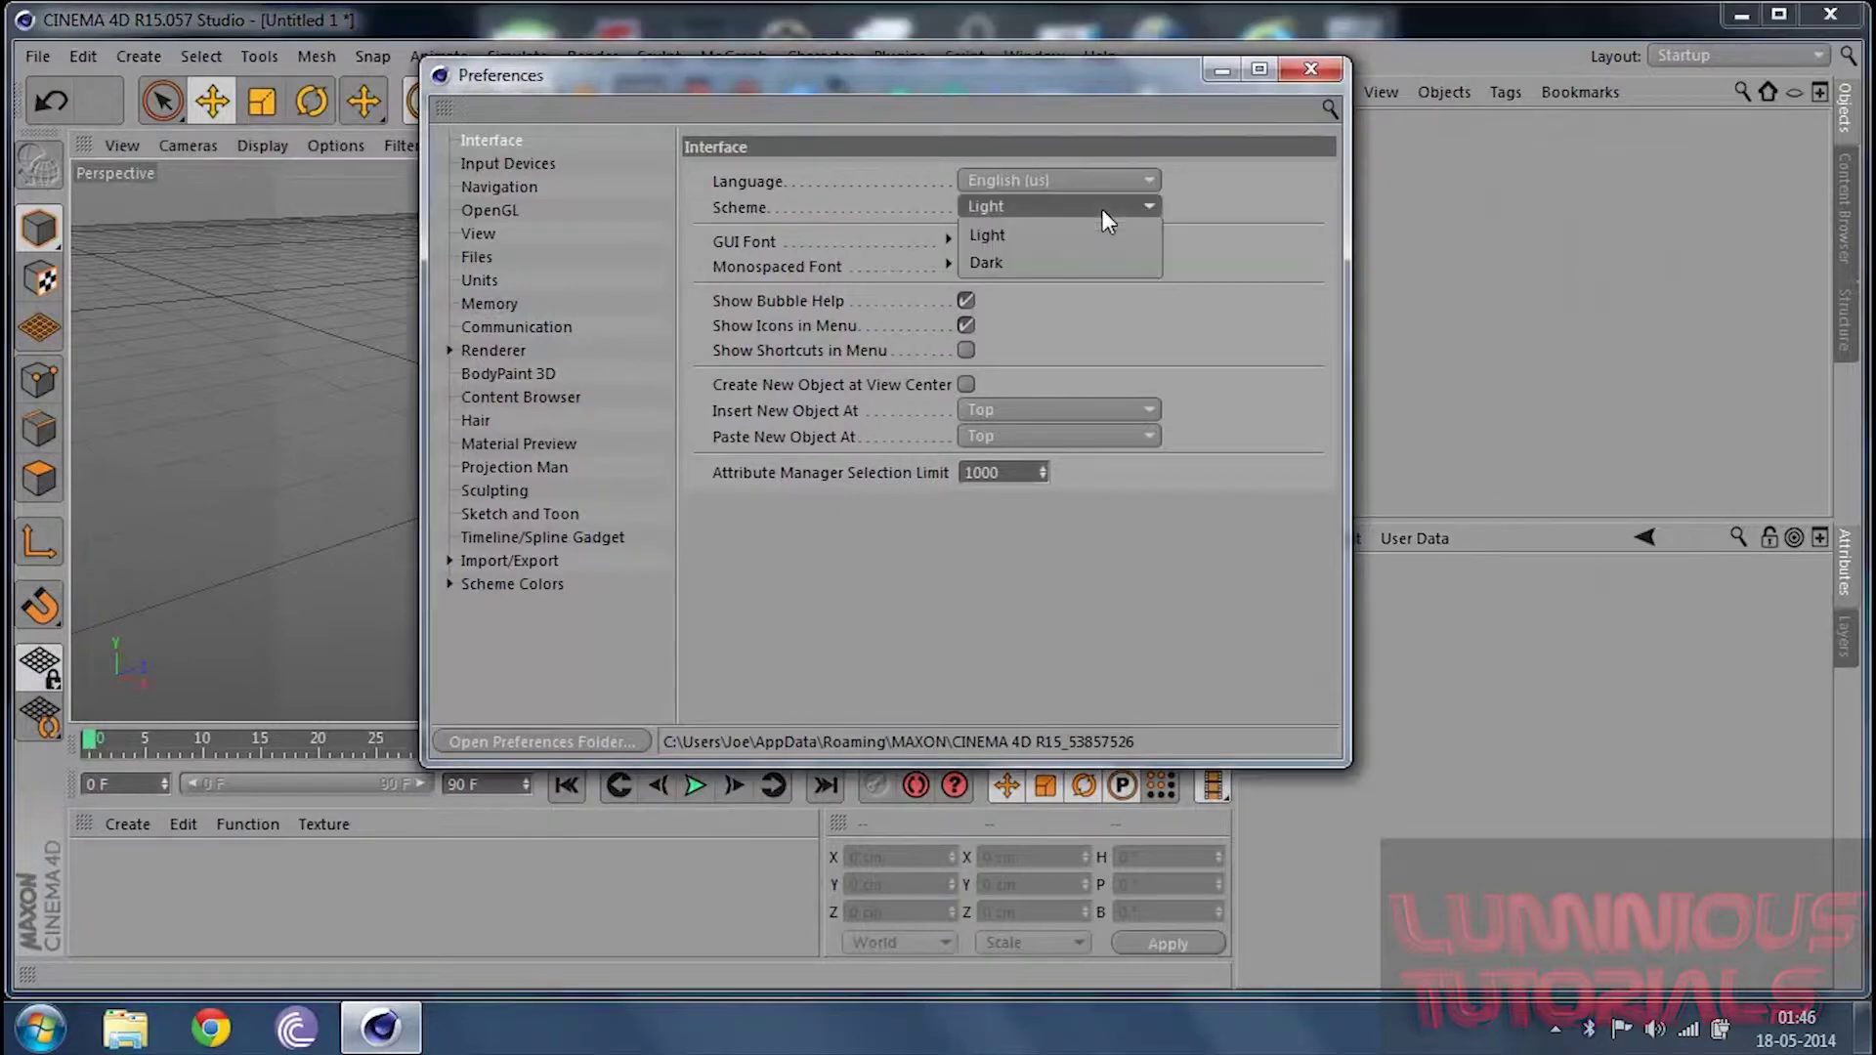
{"action": "left_click", "coordinate": [1081, 256]}
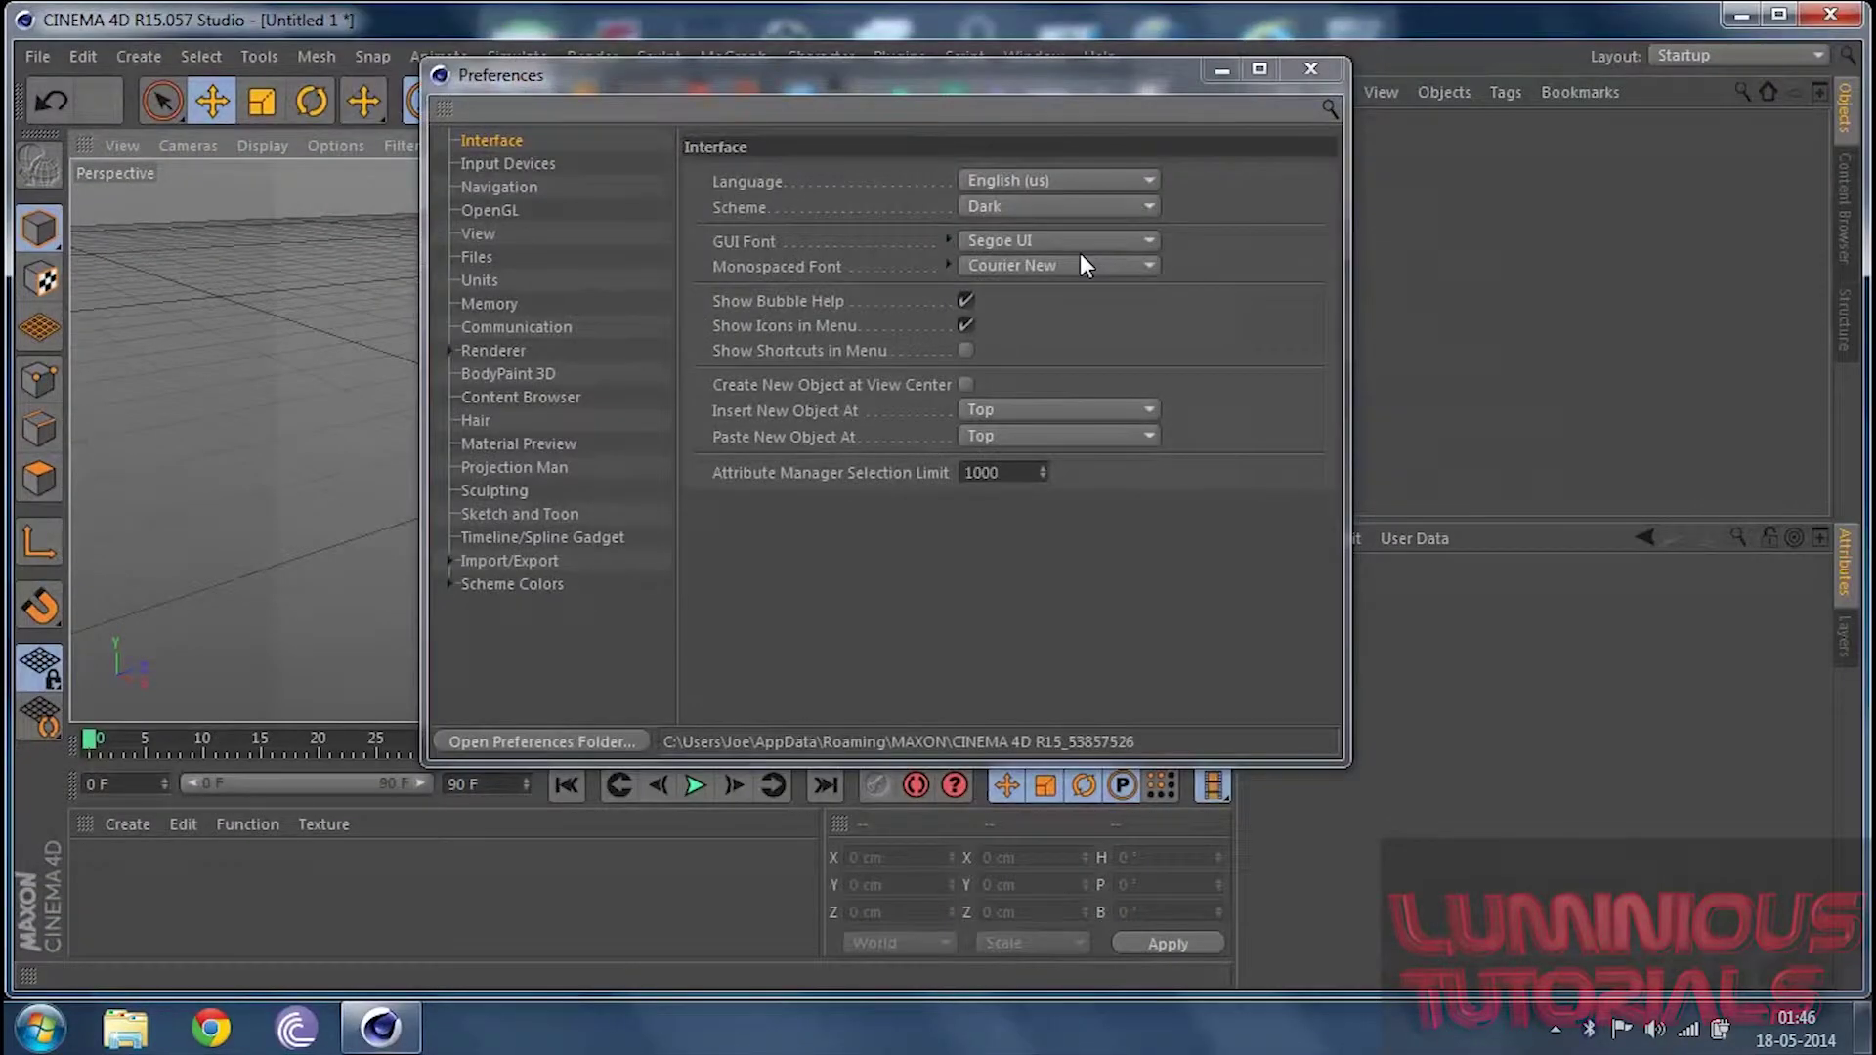
{"action": "left_click_drag", "start_coordinate": [975, 87], "coordinate": [969, 153]}
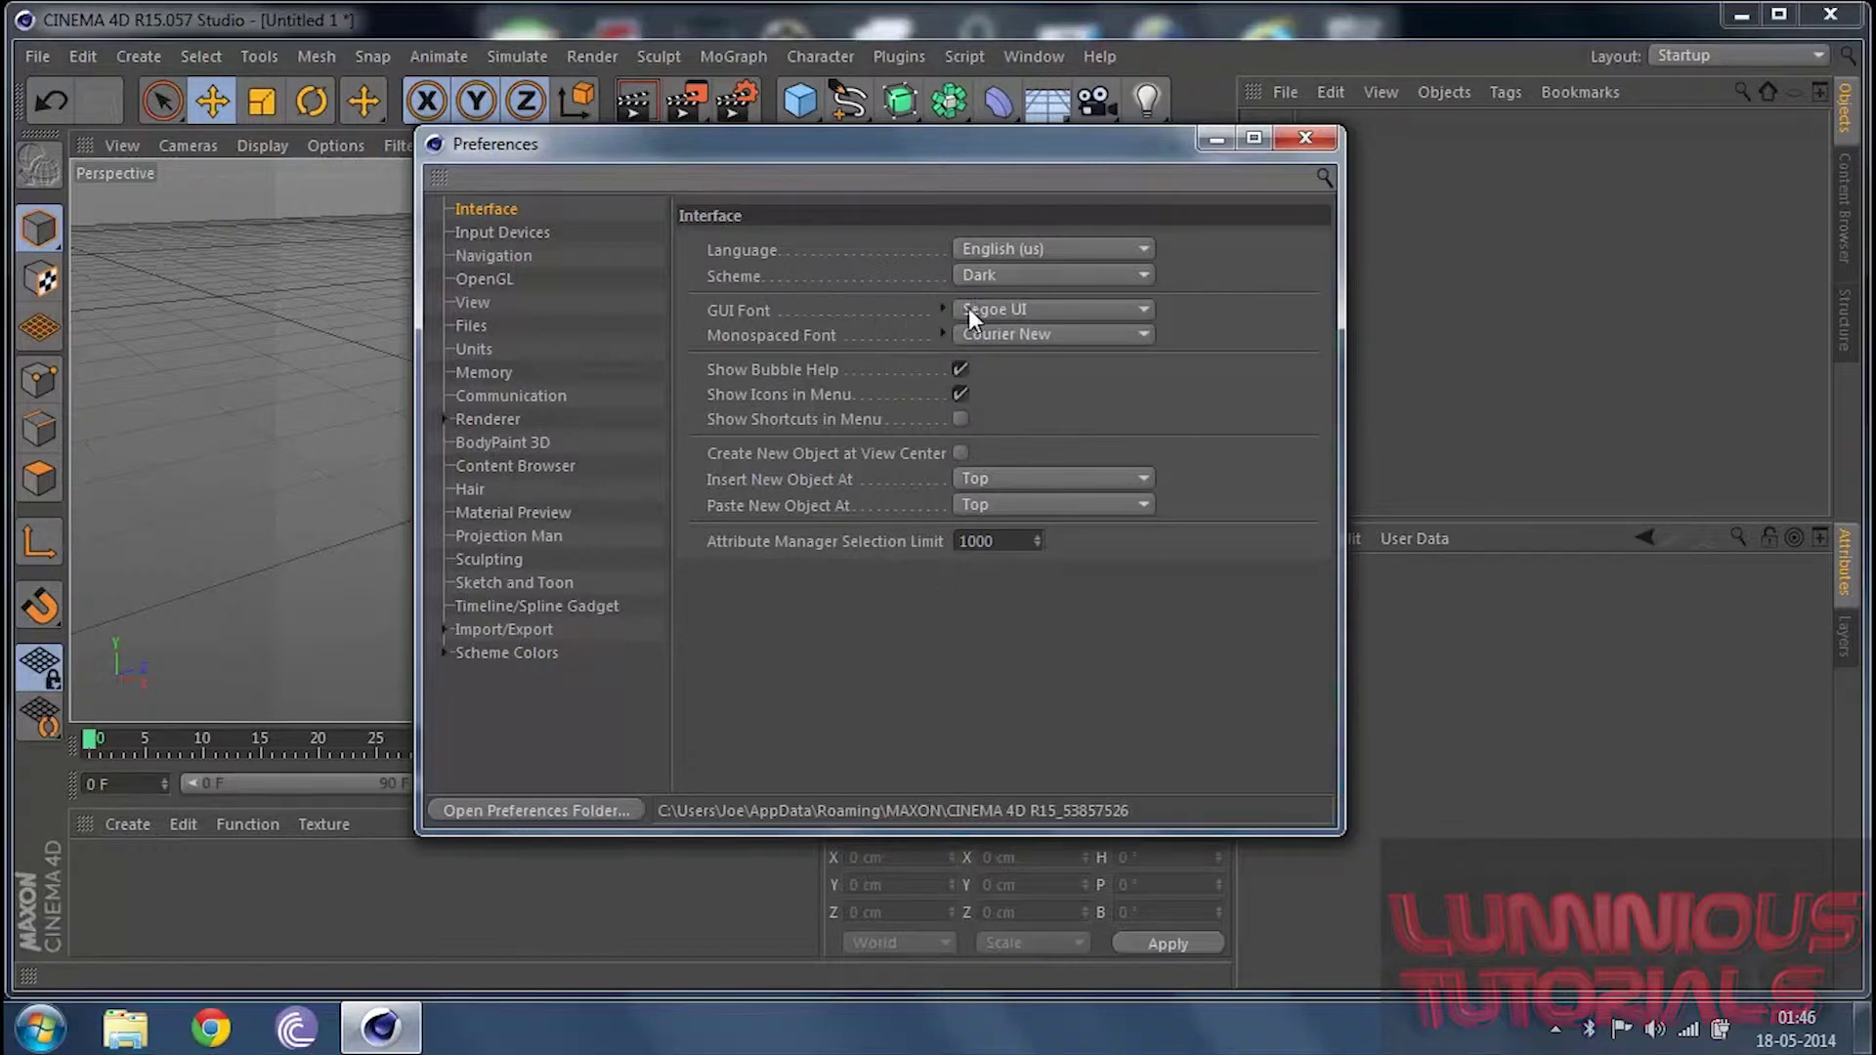
Leave the GUI font as Segoe UI and switch to the Input Devices preferences page
{"action": "left_click", "coordinate": [1011, 308]}
{"action": "left_click", "coordinate": [857, 329]}
{"action": "left_click", "coordinate": [535, 233]}
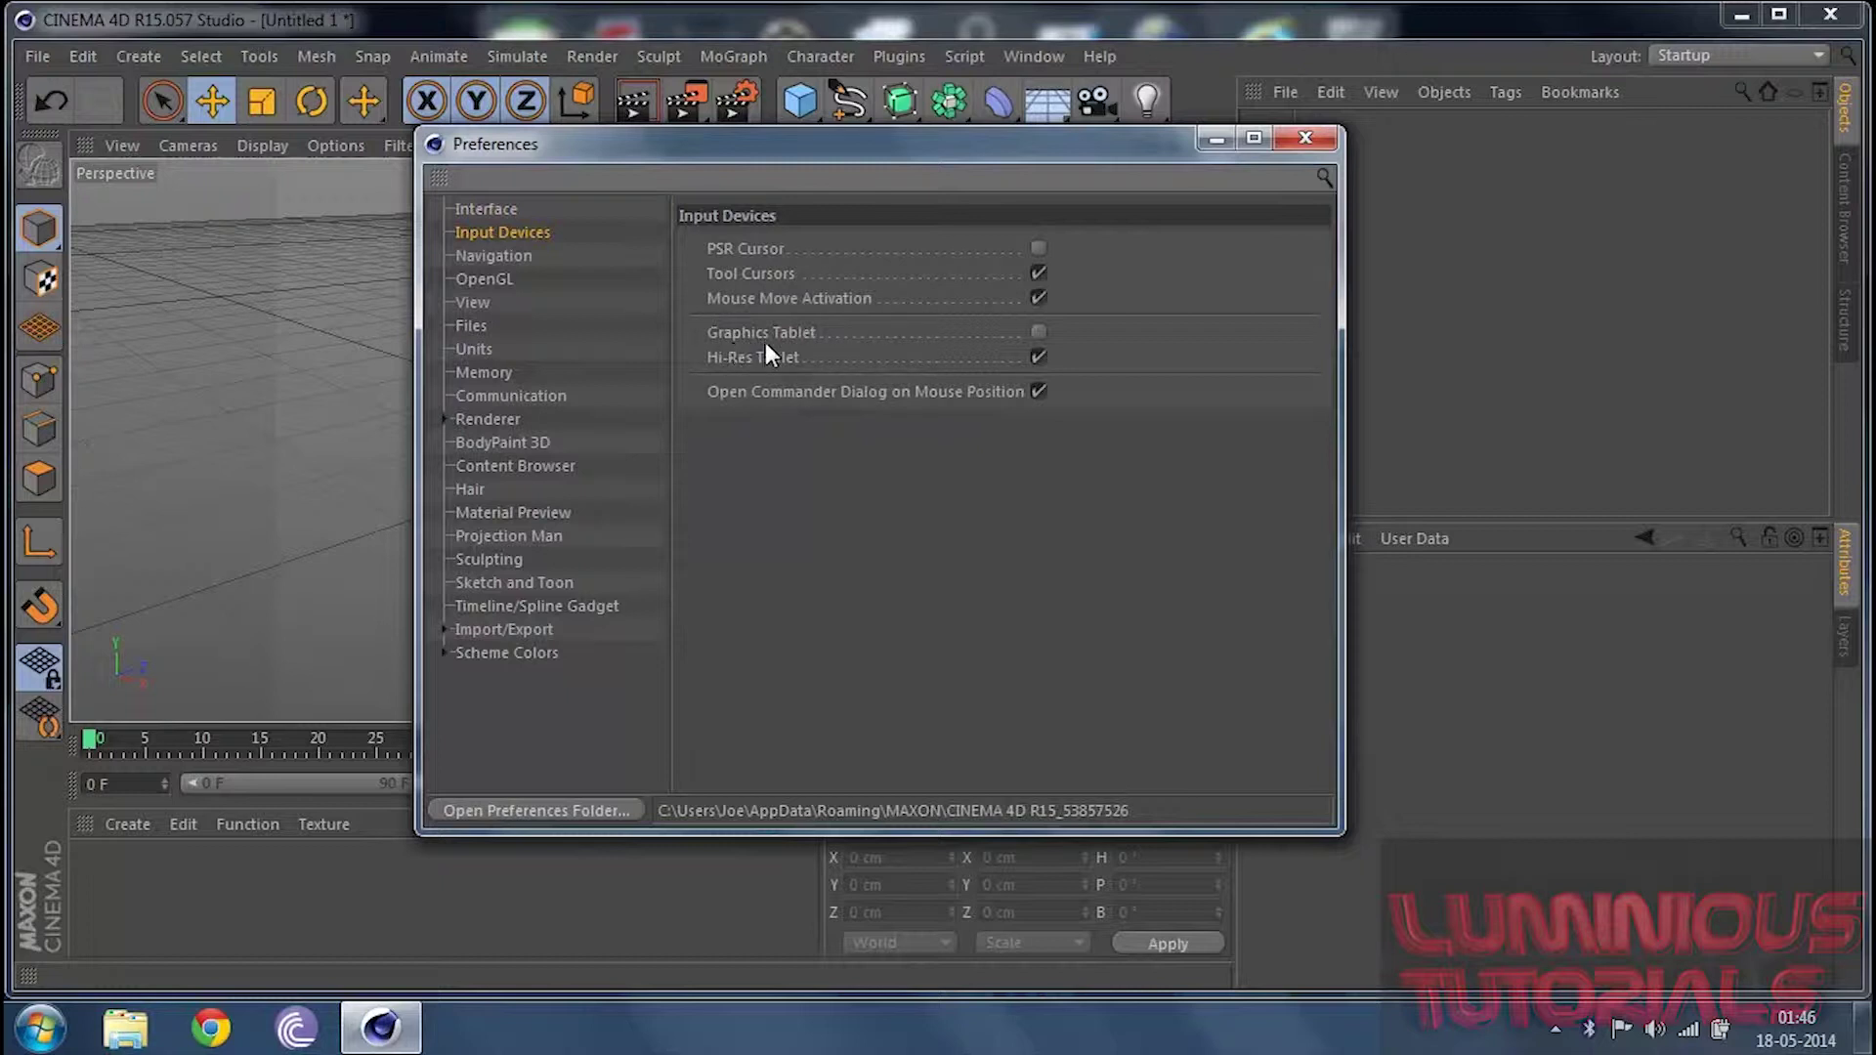
{"action": "left_click_drag", "start_coordinate": [876, 145], "coordinate": [1280, 86]}
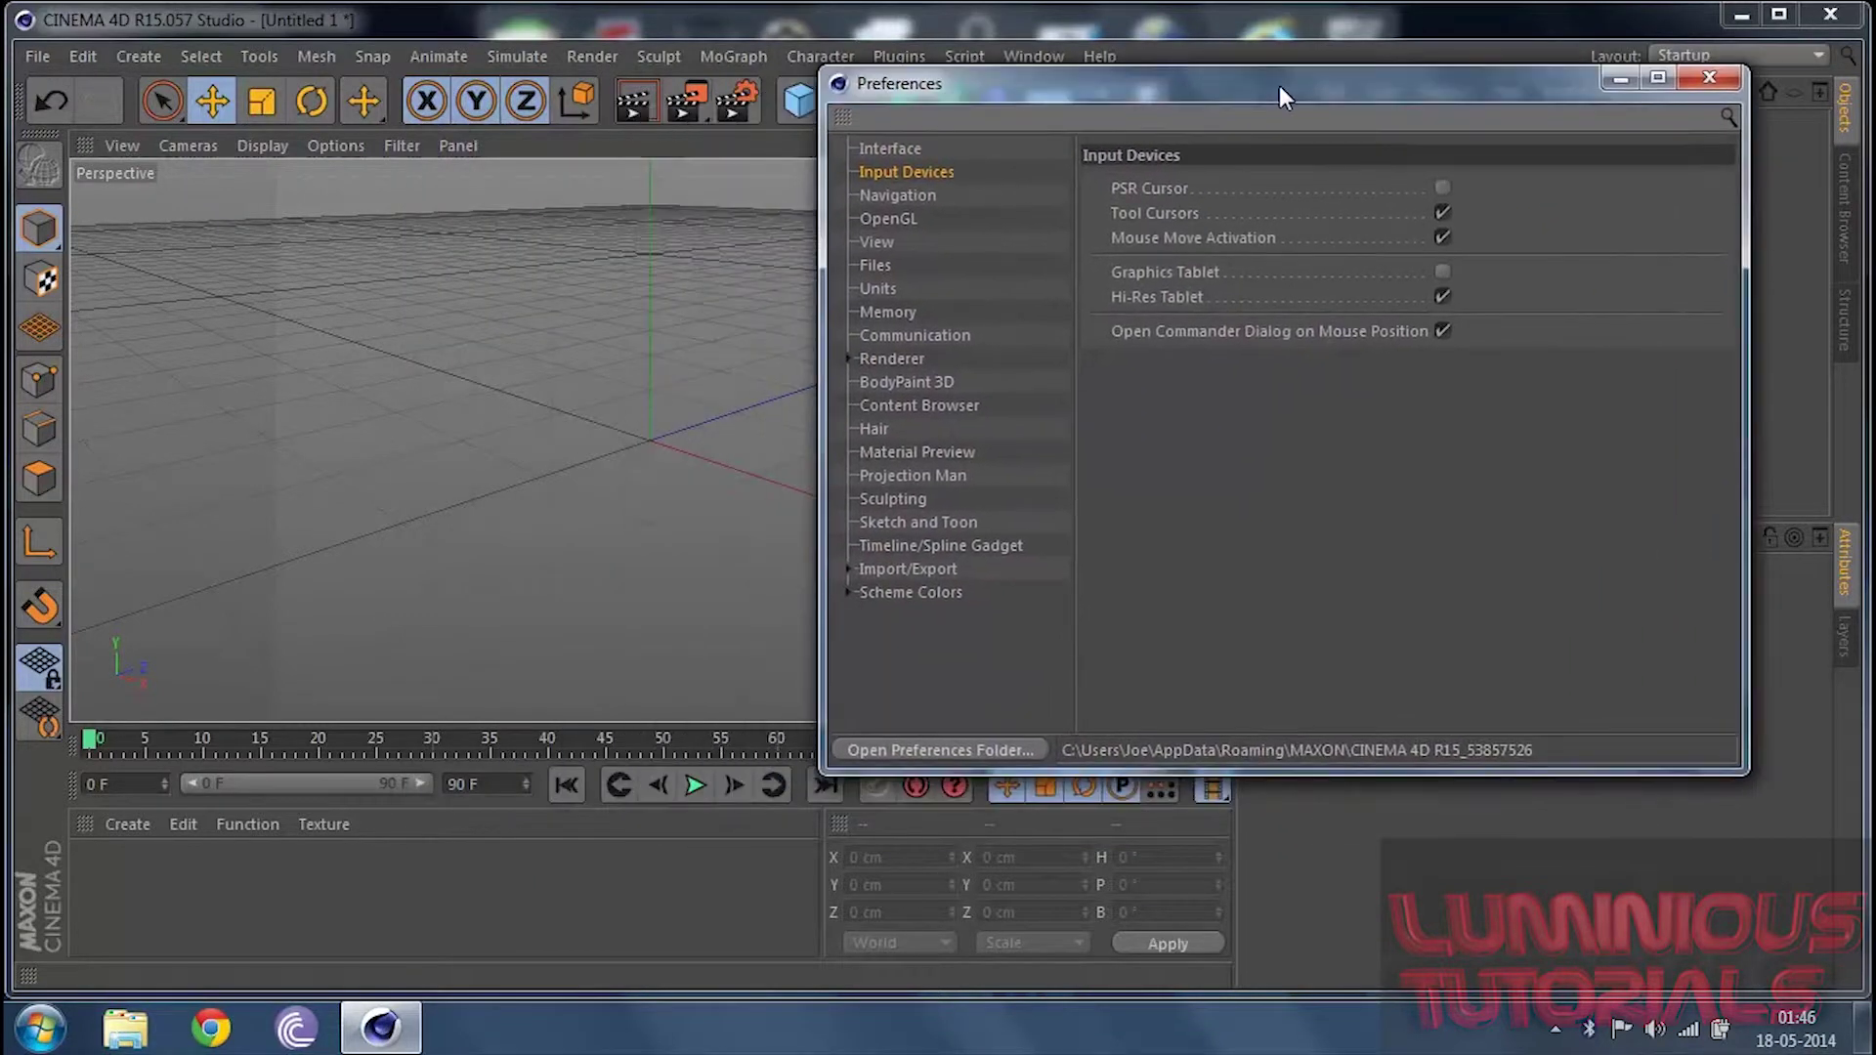
{"action": "left_click", "coordinate": [1442, 273]}
{"action": "left_click", "coordinate": [897, 219]}
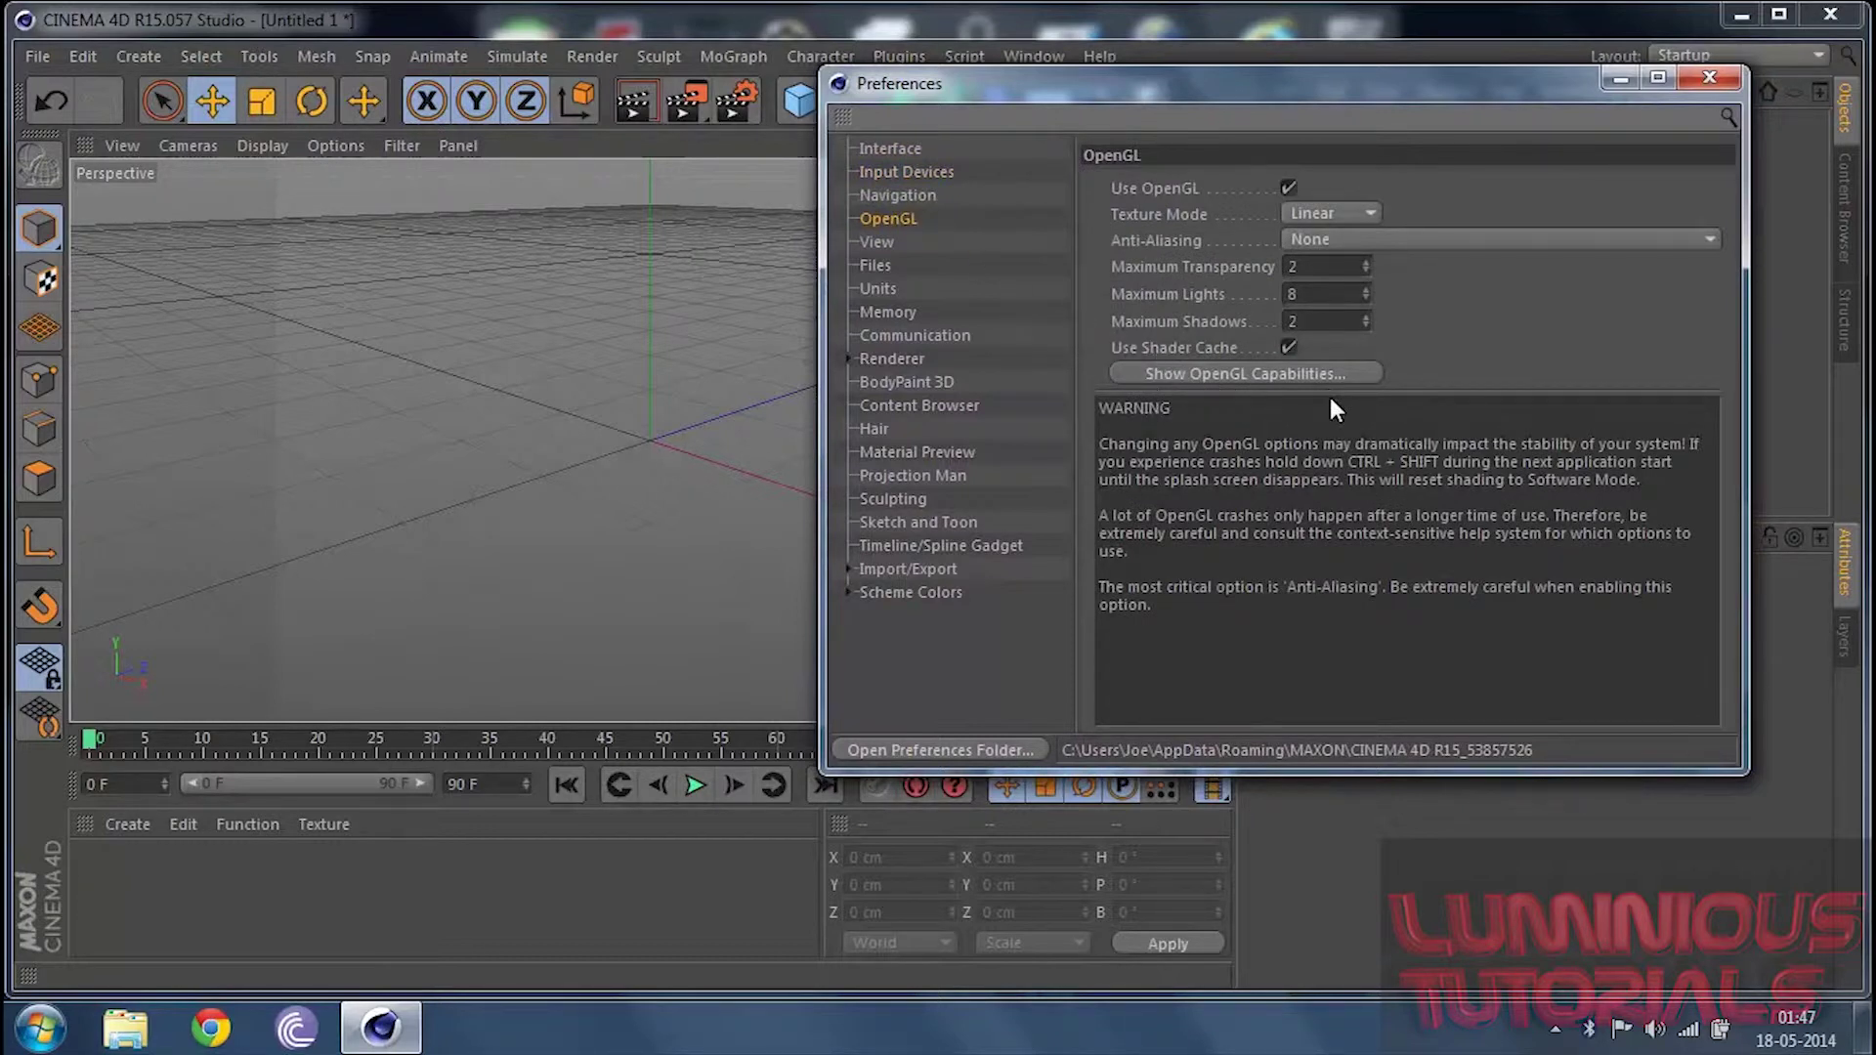
Review the OpenGL capabilities report confirming Enhanced OpenGL support, then close it
{"action": "left_click", "coordinate": [1277, 376]}
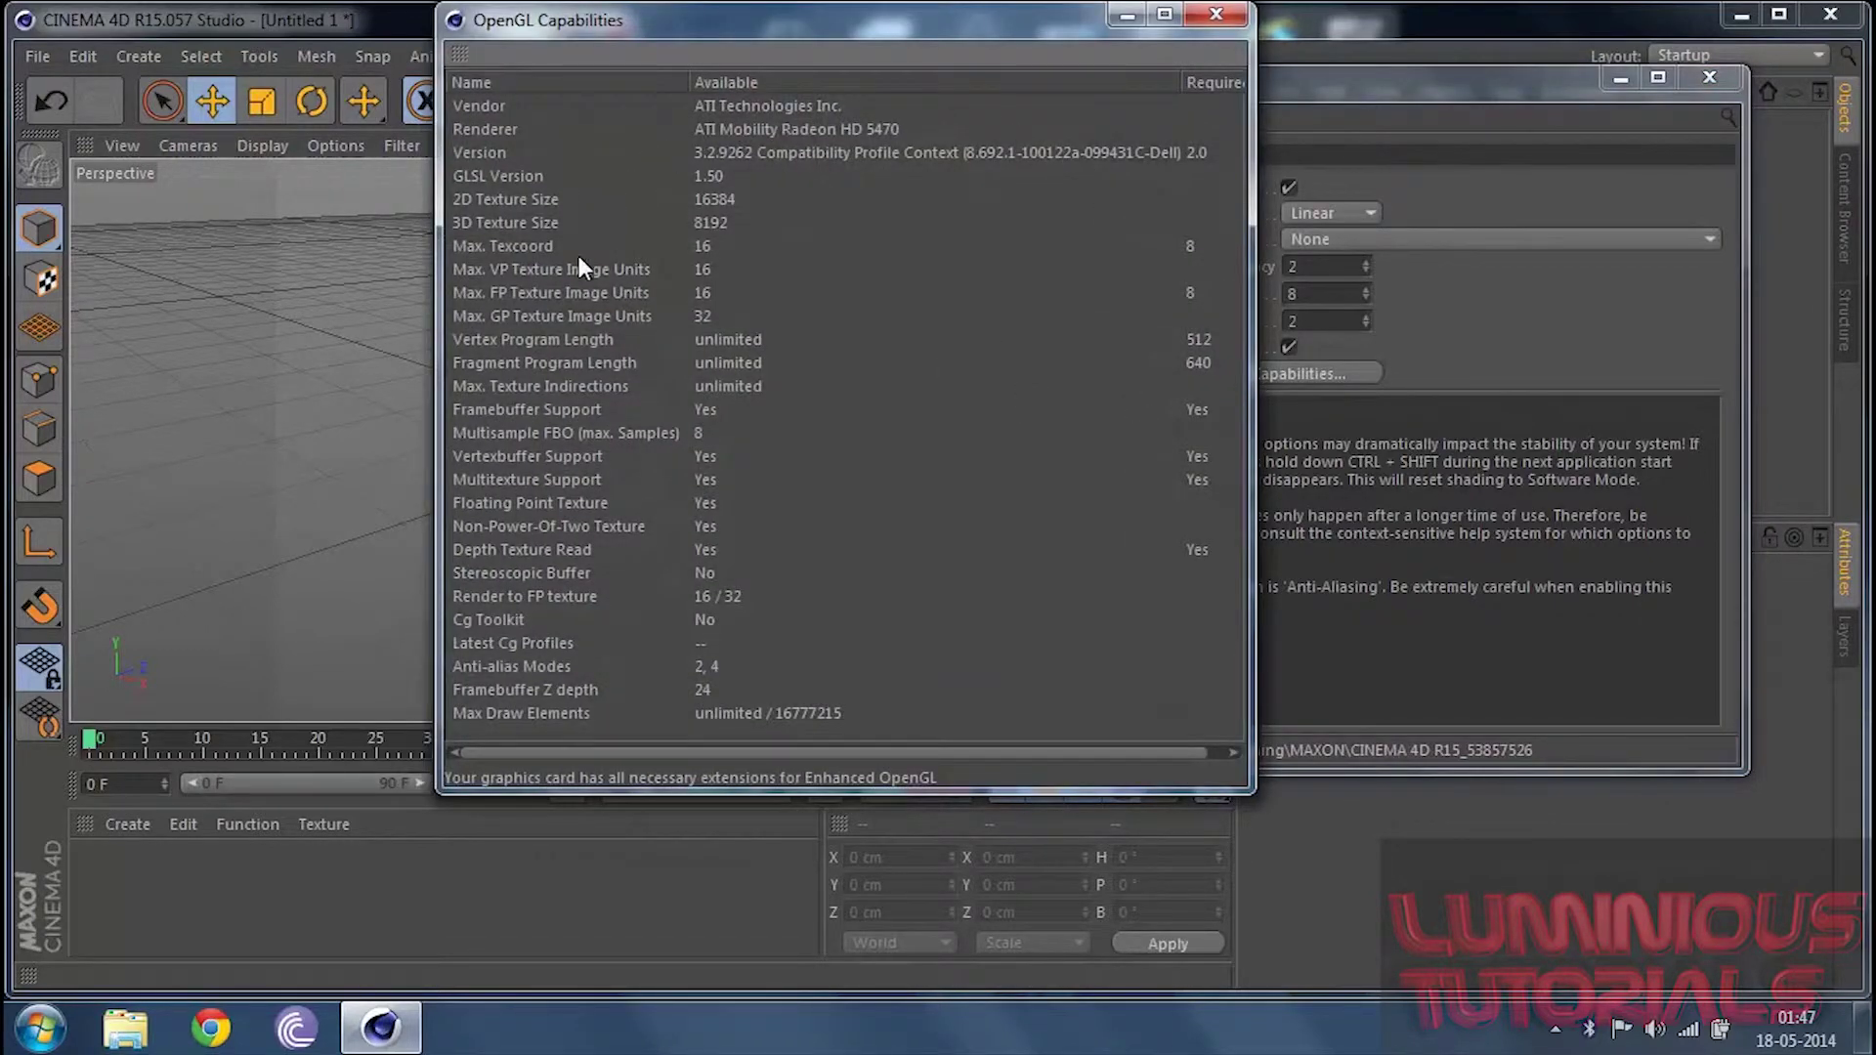
{"action": "left_click", "coordinate": [1229, 13]}
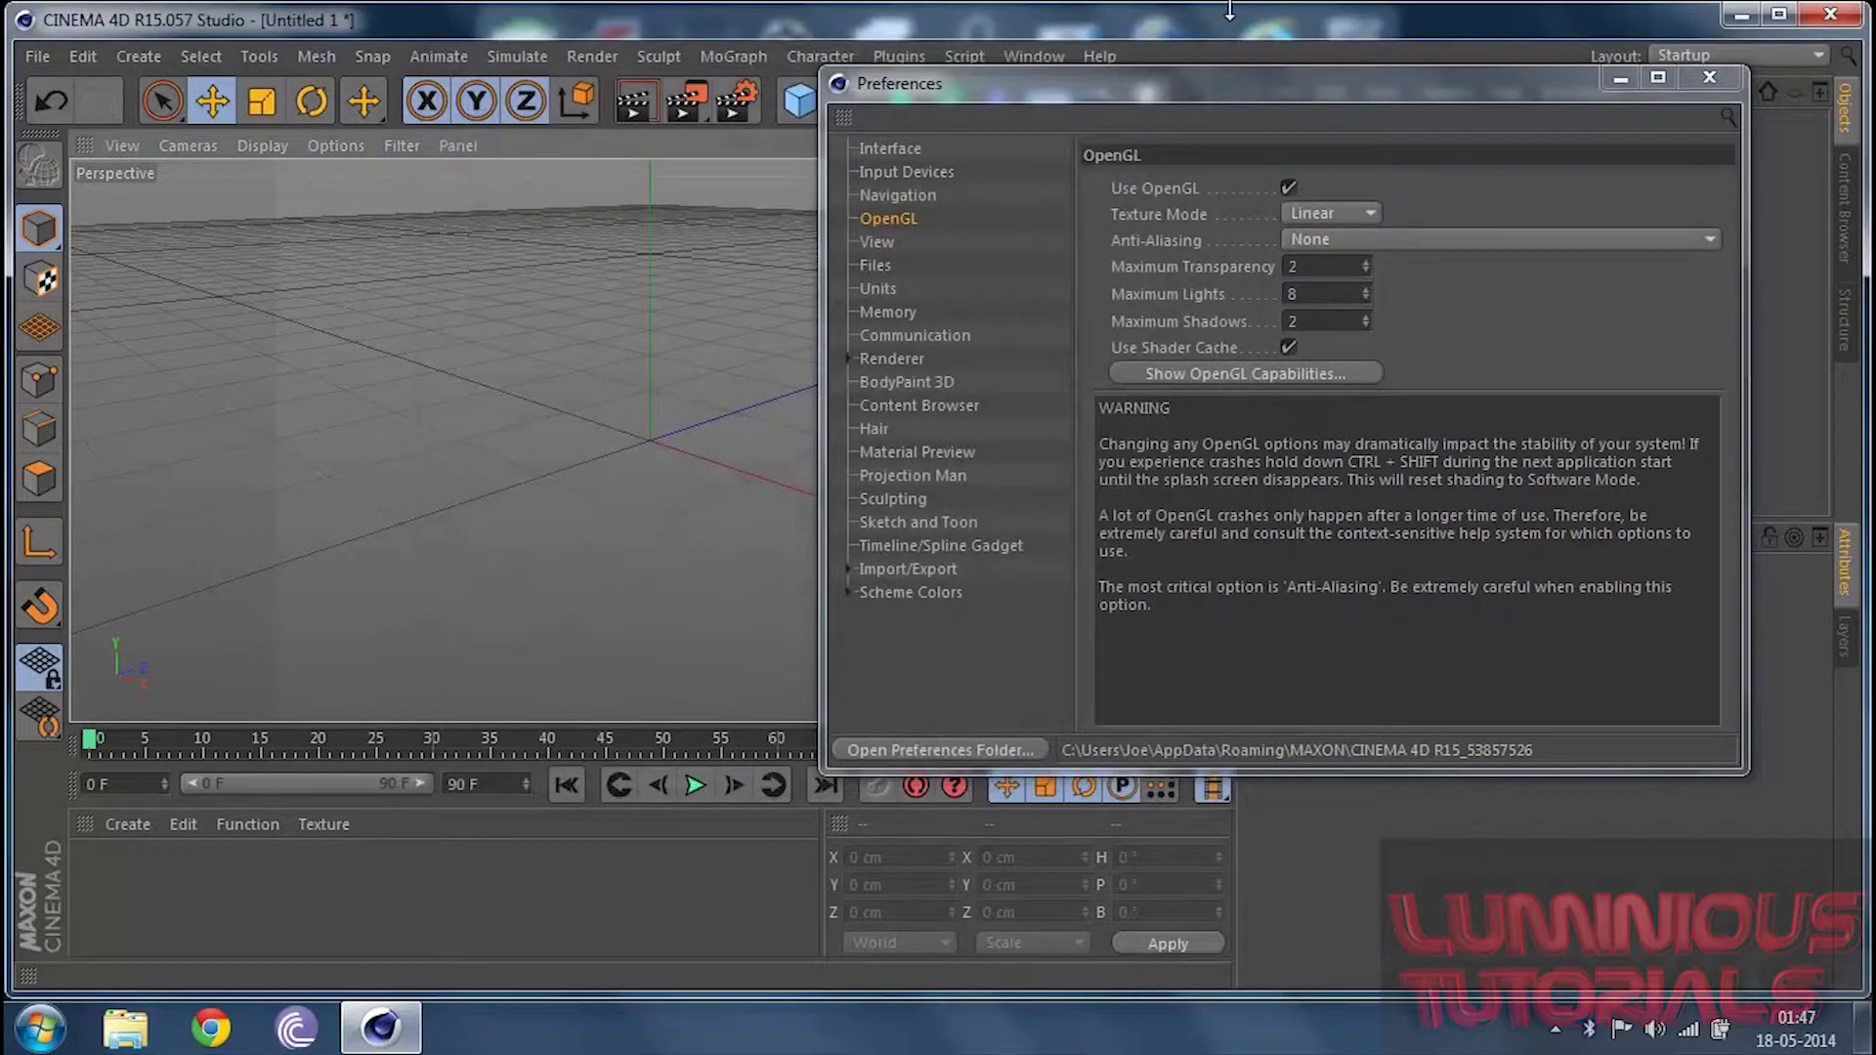
On the Files page, try the auto-save interval and 10-copy limit, then leave auto-save off
{"action": "left_click", "coordinate": [880, 265]}
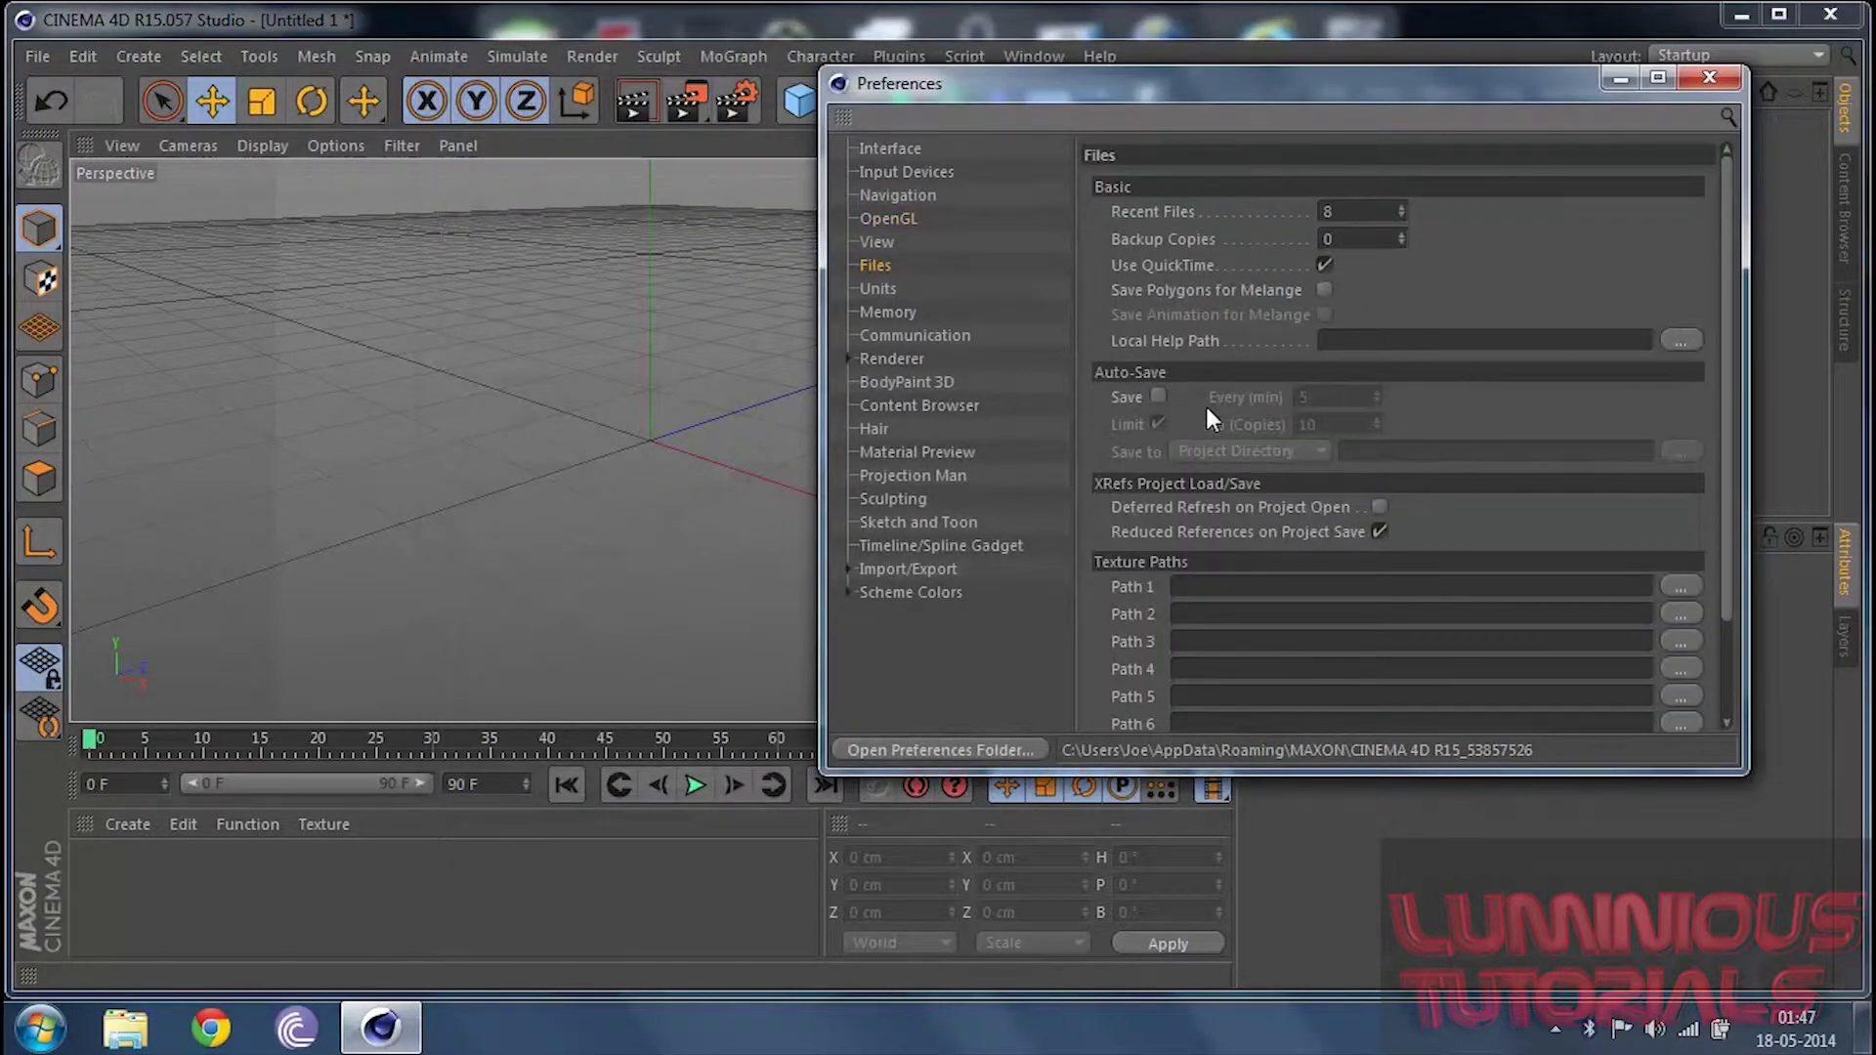
{"action": "left_click", "coordinate": [1156, 398]}
{"action": "left_click", "coordinate": [1329, 398]}
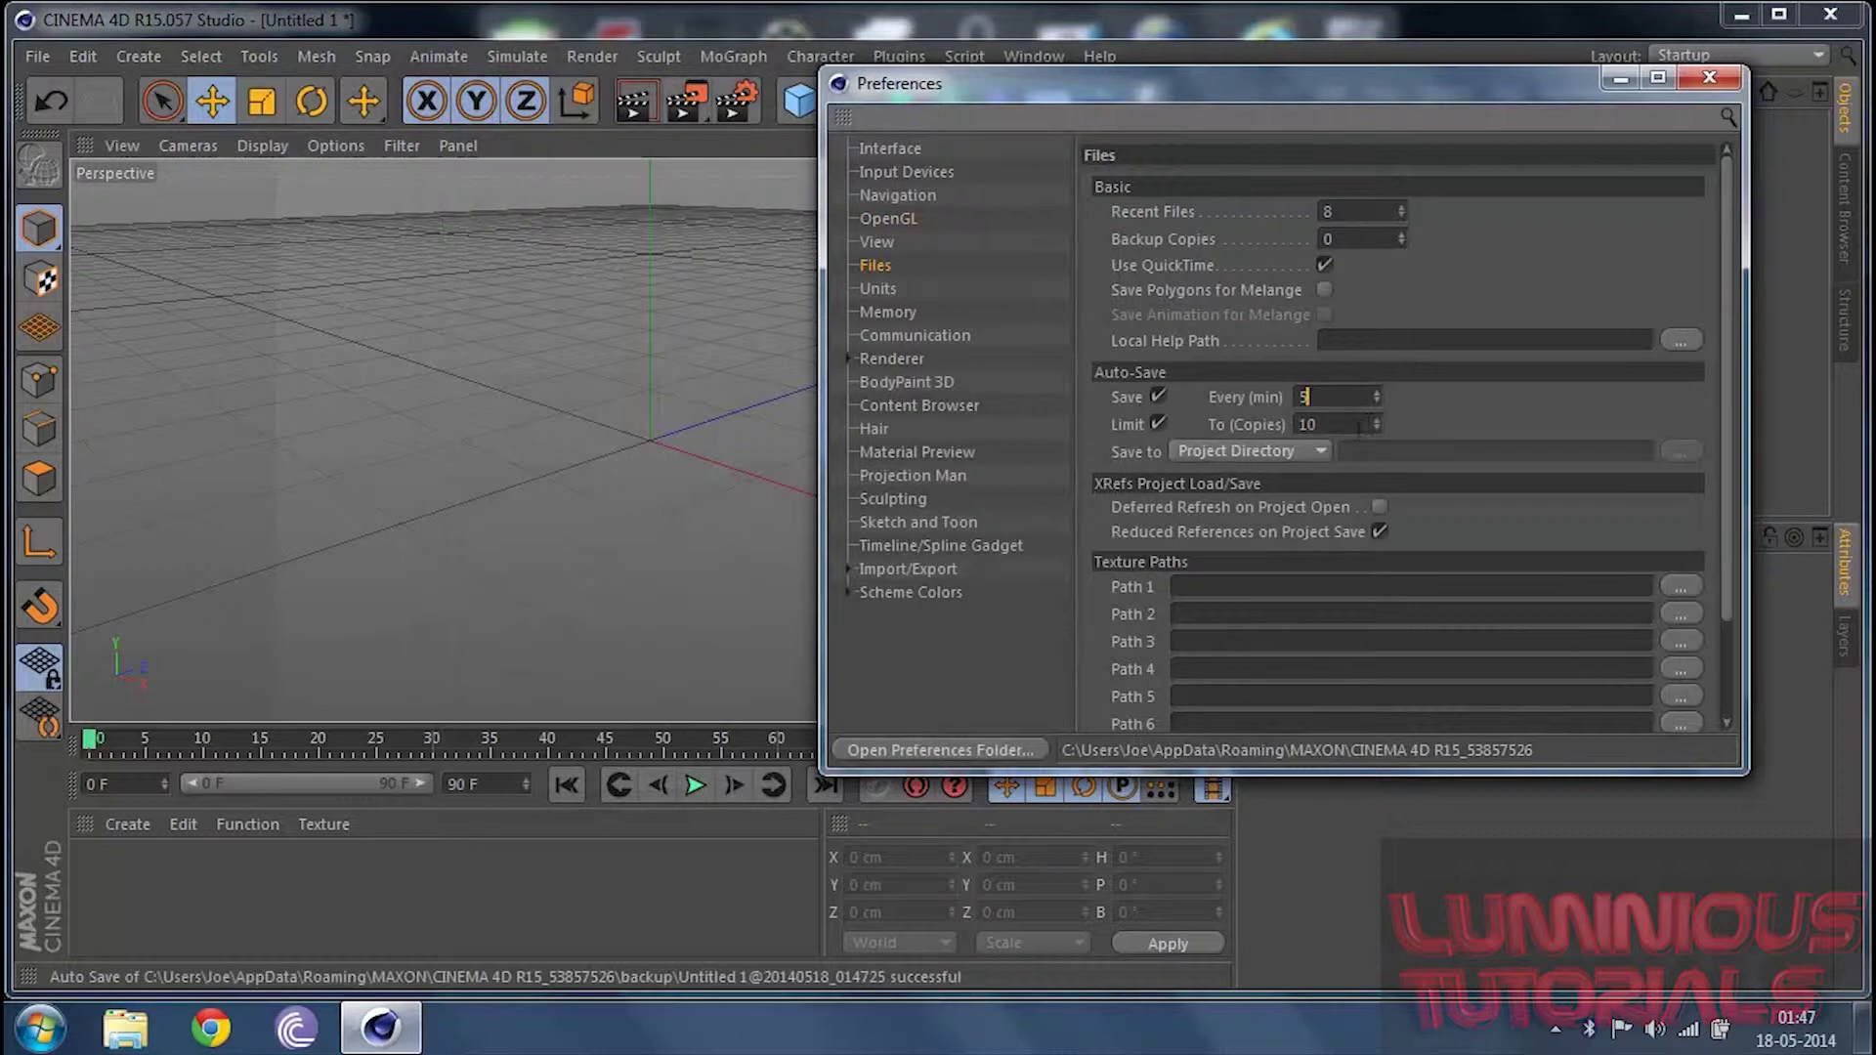
{"action": "left_click", "coordinate": [1365, 424]}
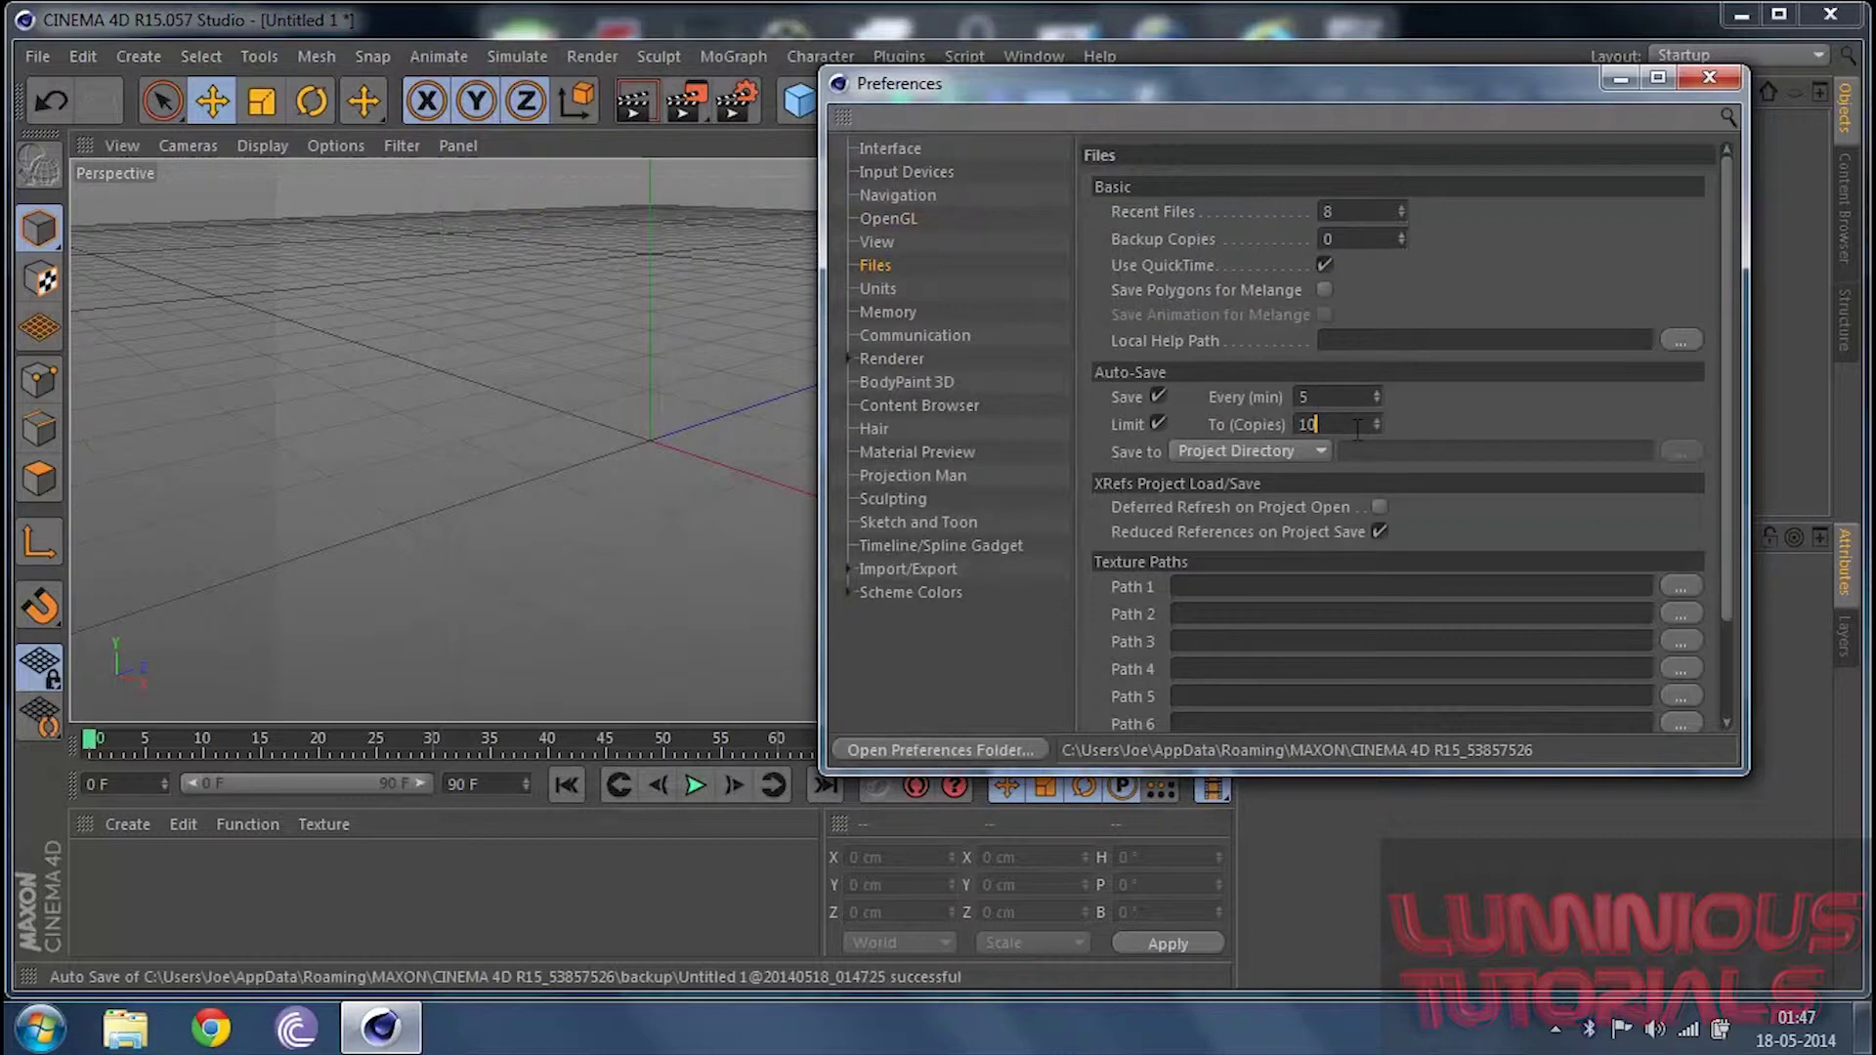
{"action": "left_click", "coordinate": [1158, 424]}
{"action": "left_click", "coordinate": [1159, 424]}
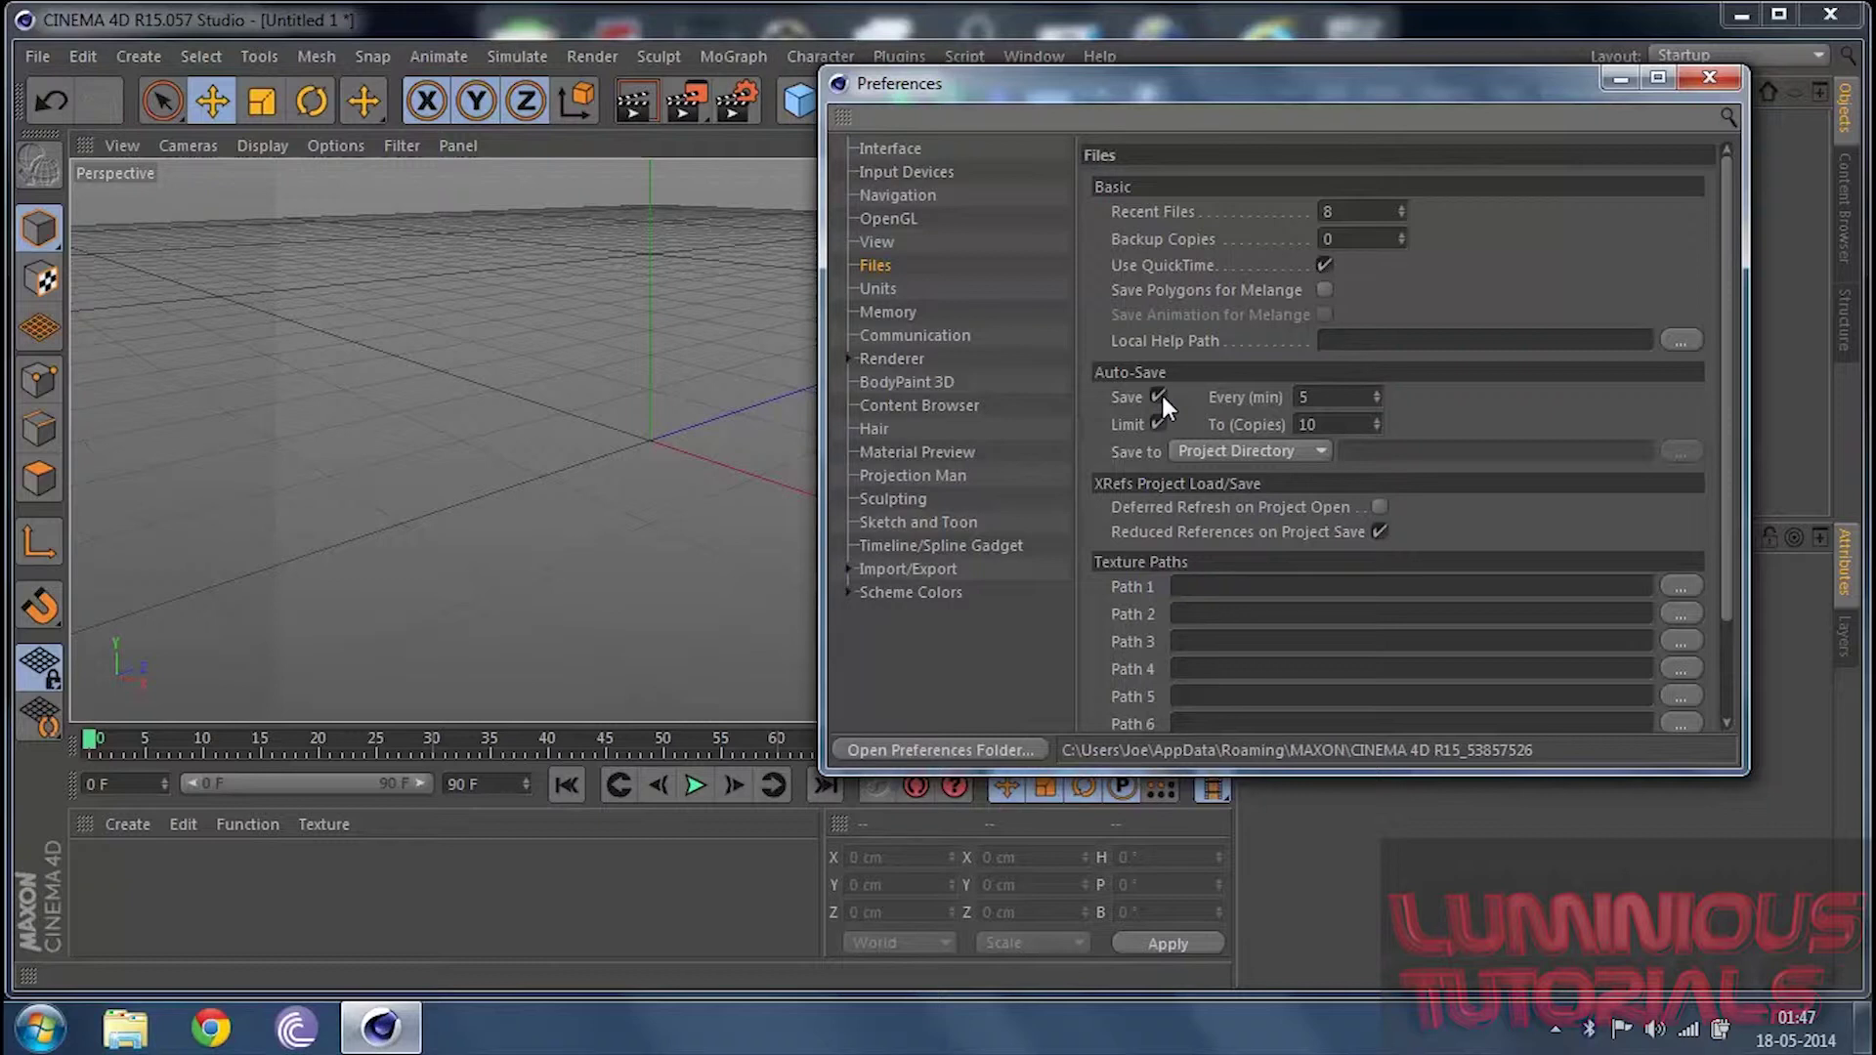
{"action": "left_click", "coordinate": [1160, 396]}
{"action": "scroll", "coordinate": [1203, 470], "scroll_direction": "down", "scroll_amount": 2}
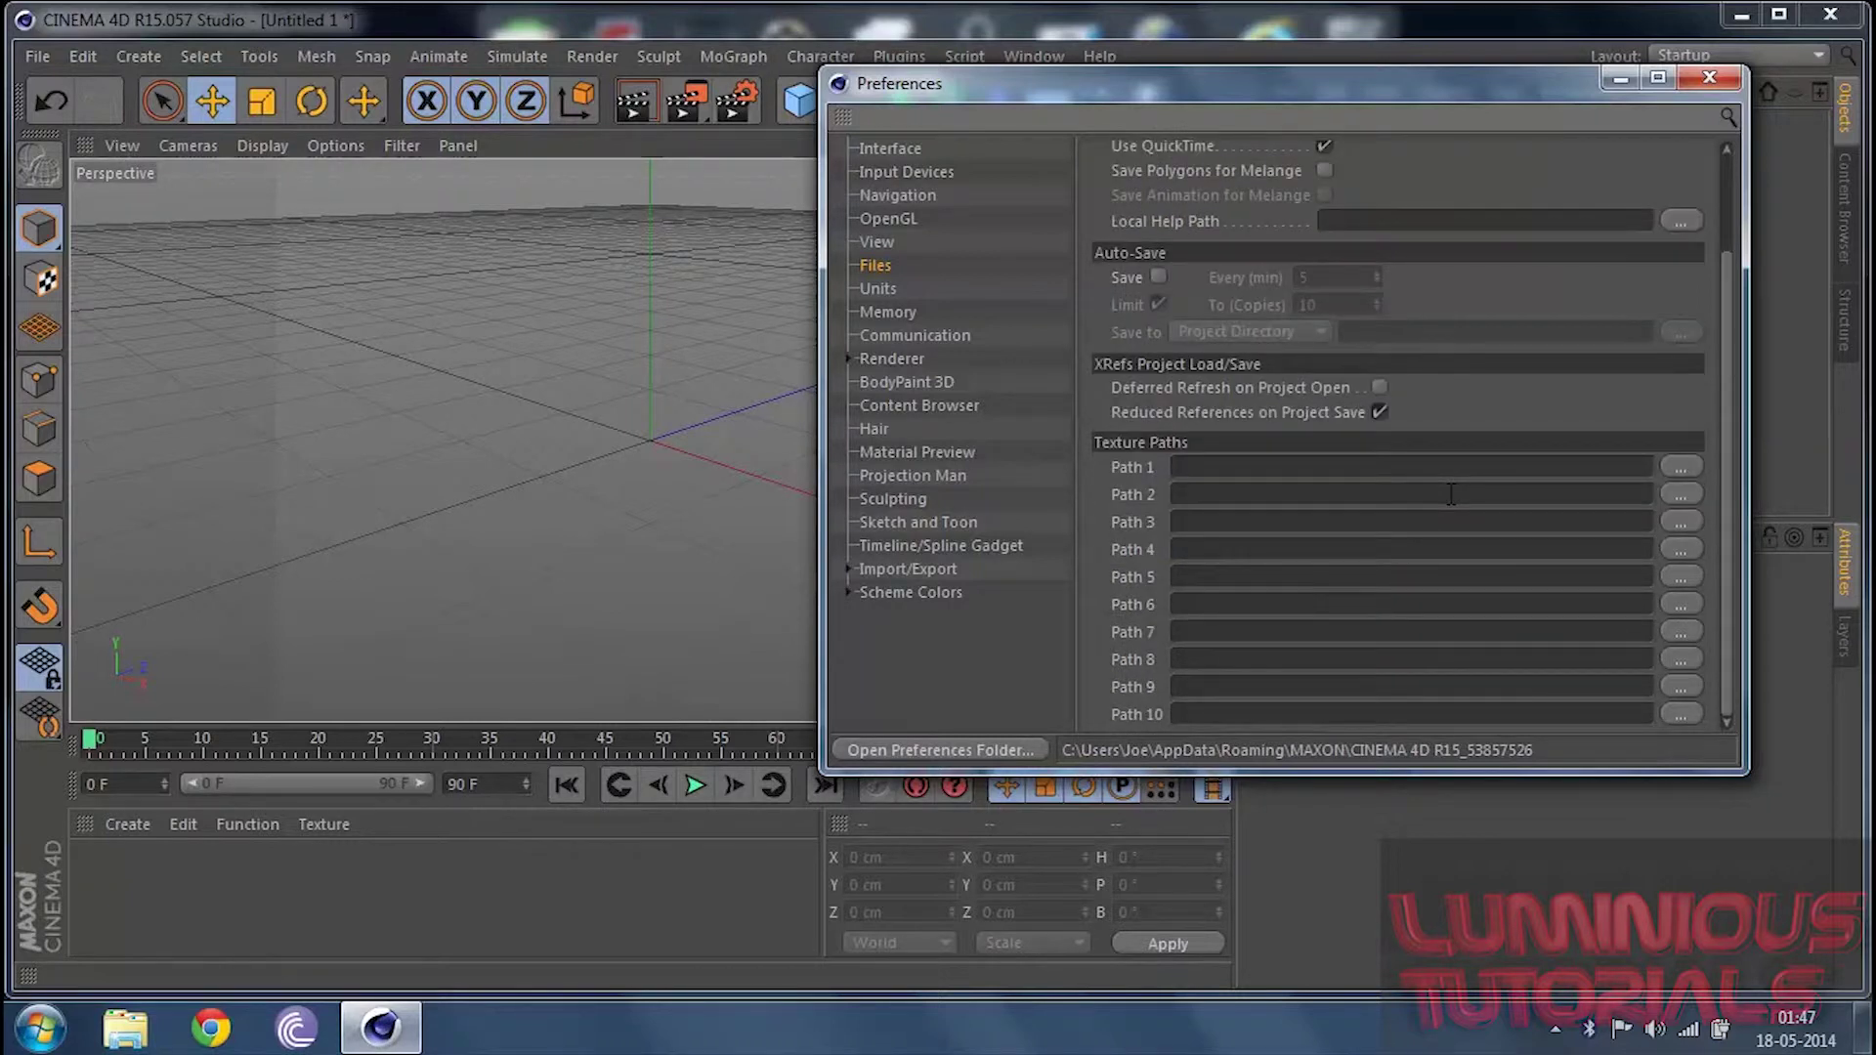
Close Preferences, add a cube, and create a red material named Mat
{"action": "left_click", "coordinate": [1710, 77]}
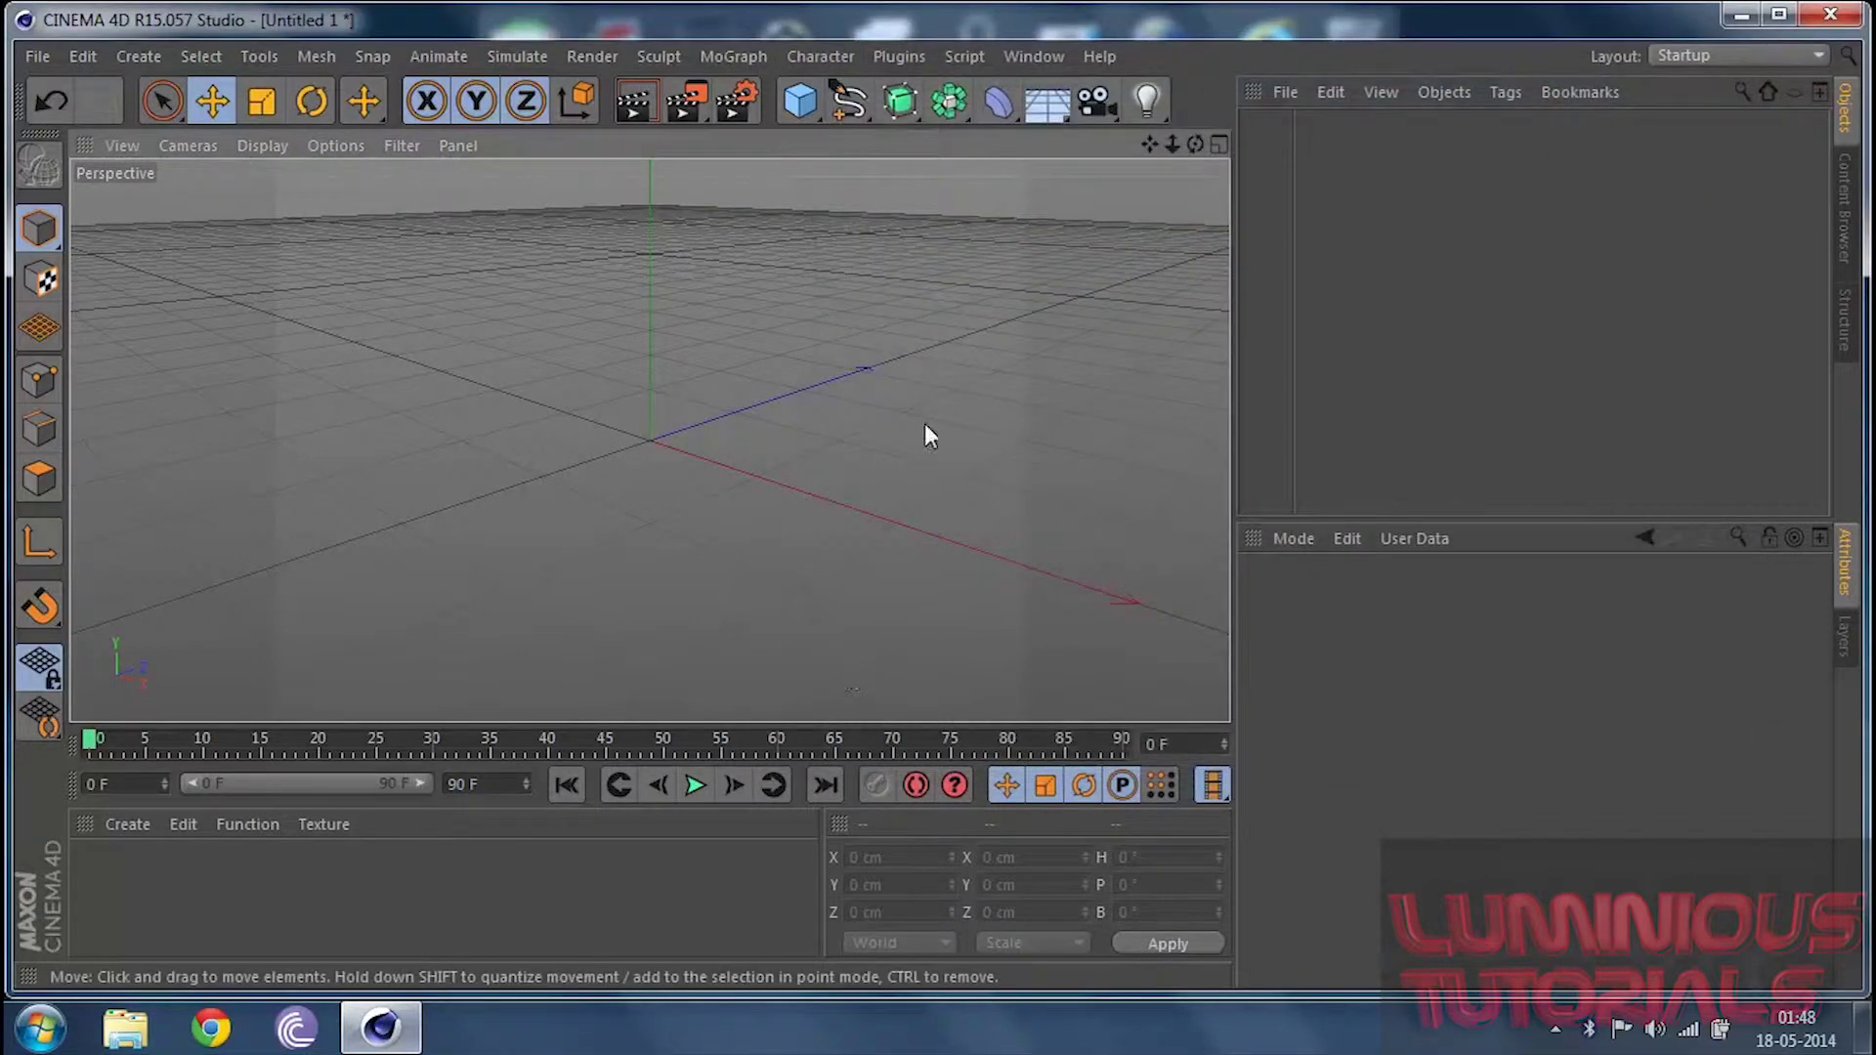
{"action": "left_click", "coordinate": [808, 107]}
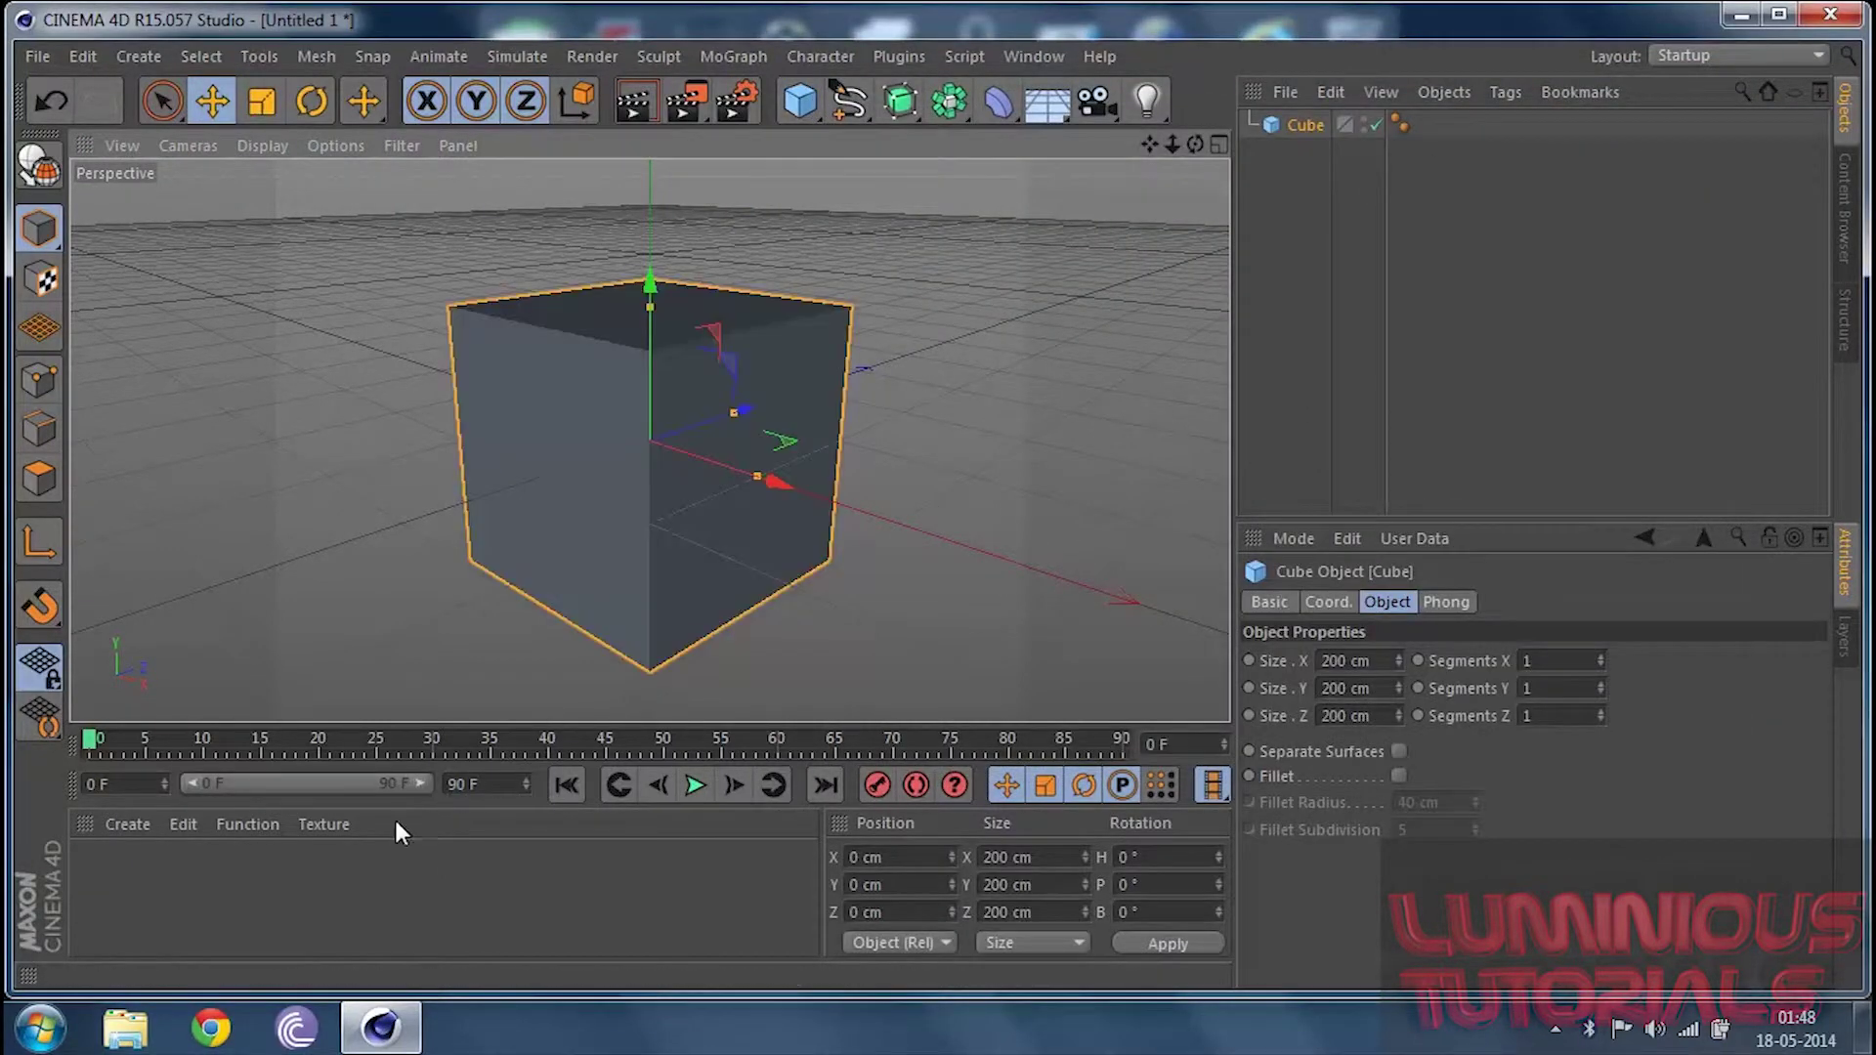
{"action": "double_click", "coordinate": [270, 850]}
{"action": "double_click", "coordinate": [102, 873]}
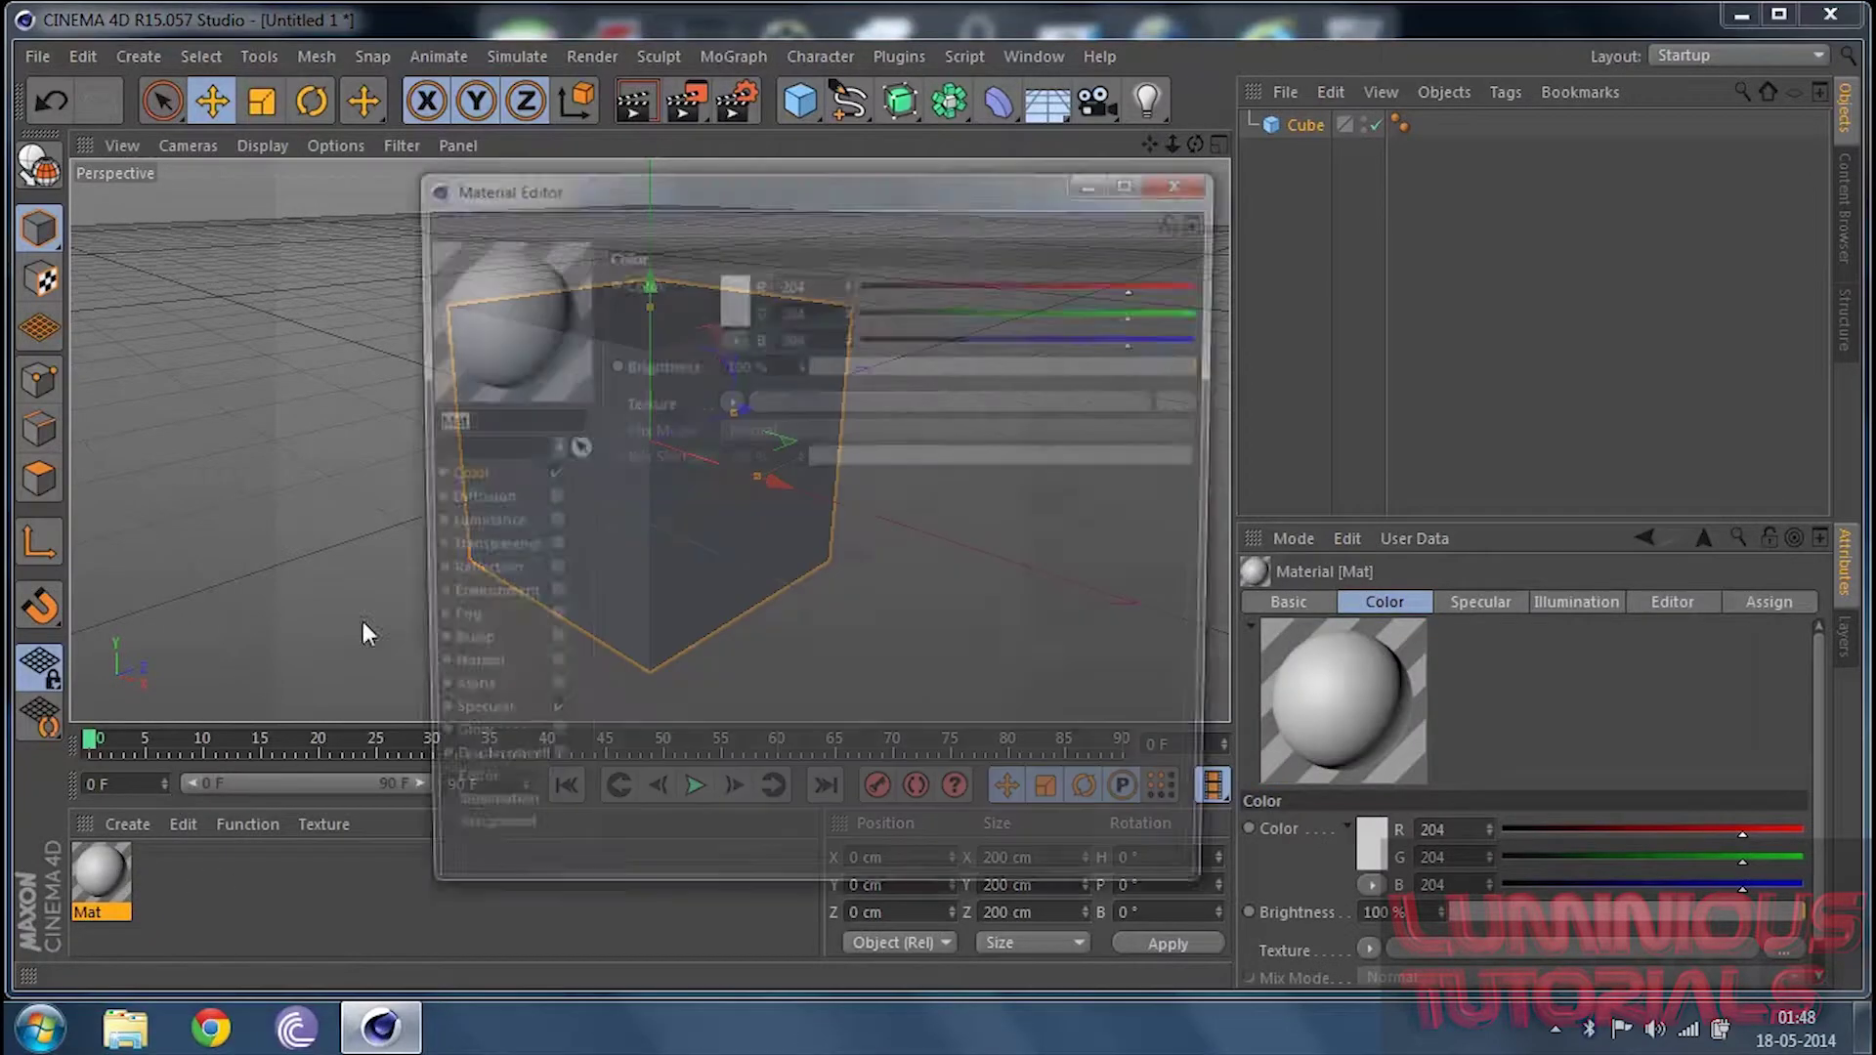
{"action": "left_click", "coordinate": [729, 286]}
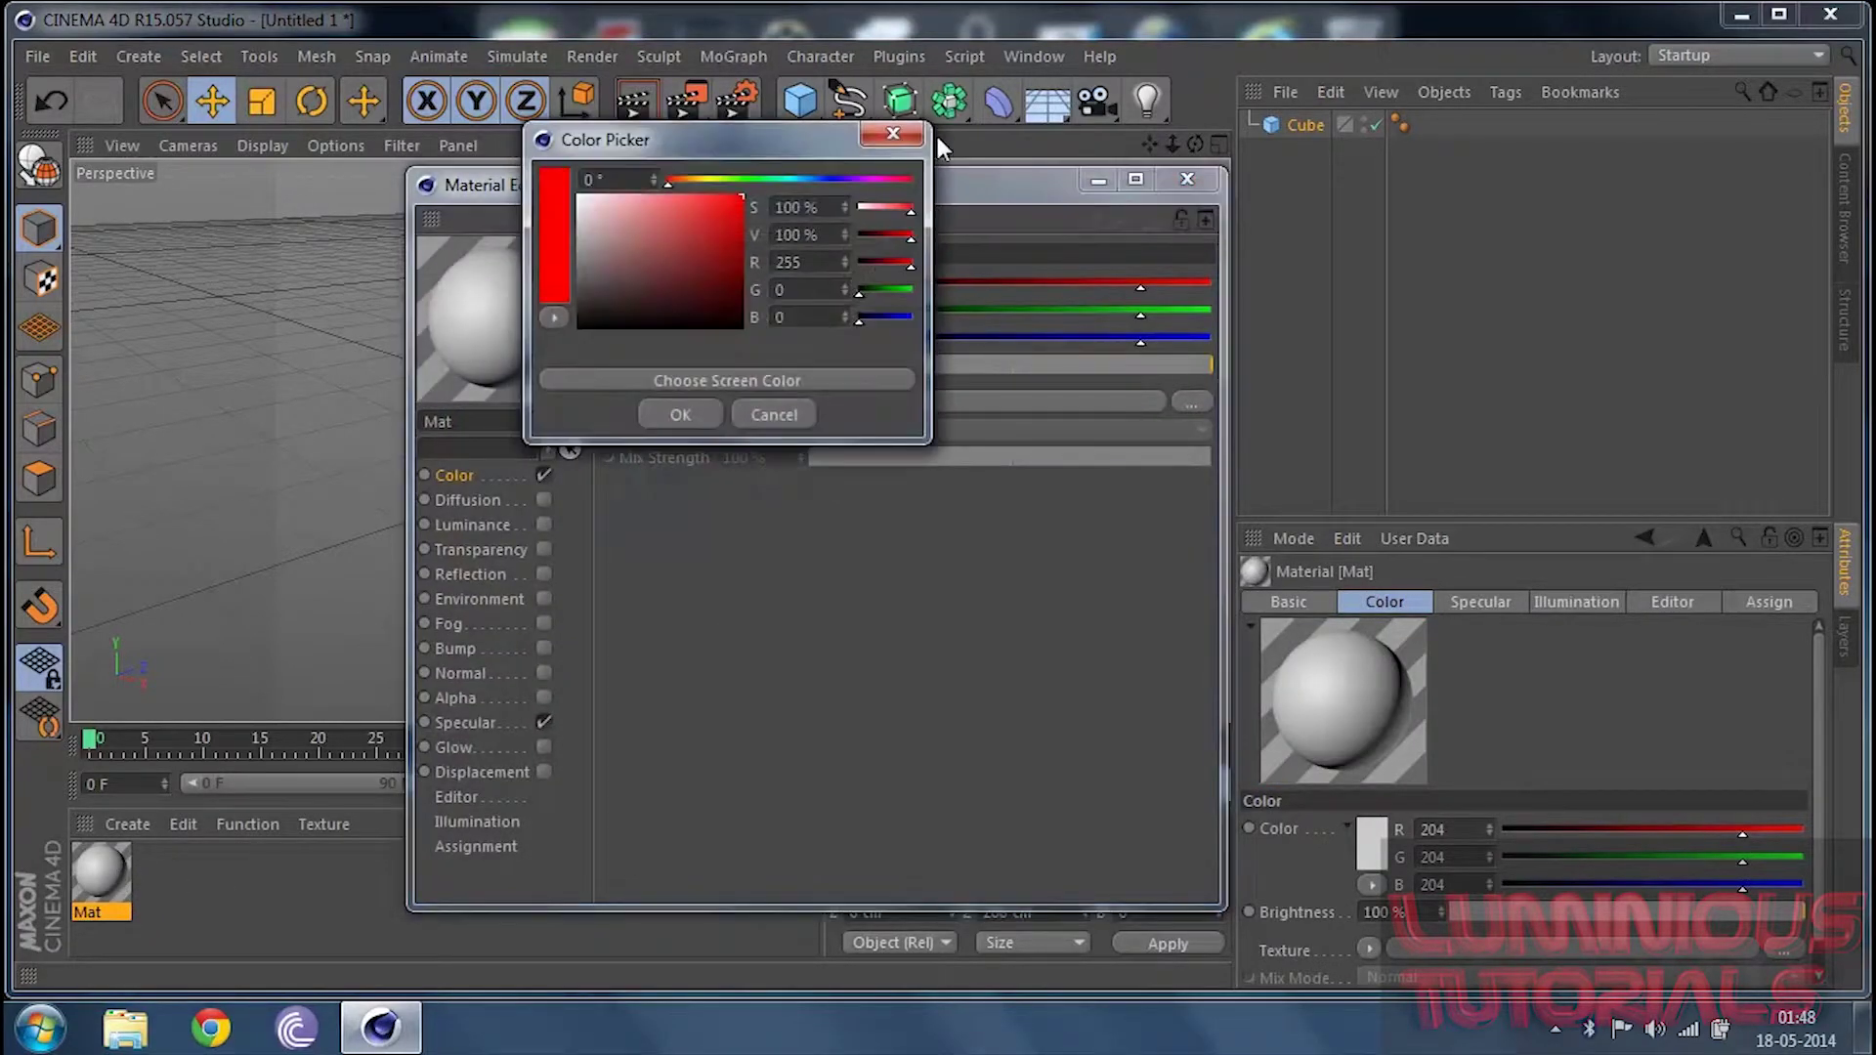
{"action": "left_click", "coordinate": [680, 416]}
{"action": "left_click", "coordinate": [1187, 179]}
Apply the red Mat material to the cube and check it in a render
{"action": "left_click_drag", "start_coordinate": [96, 877], "coordinate": [657, 457]}
{"action": "left_click", "coordinate": [1189, 278]}
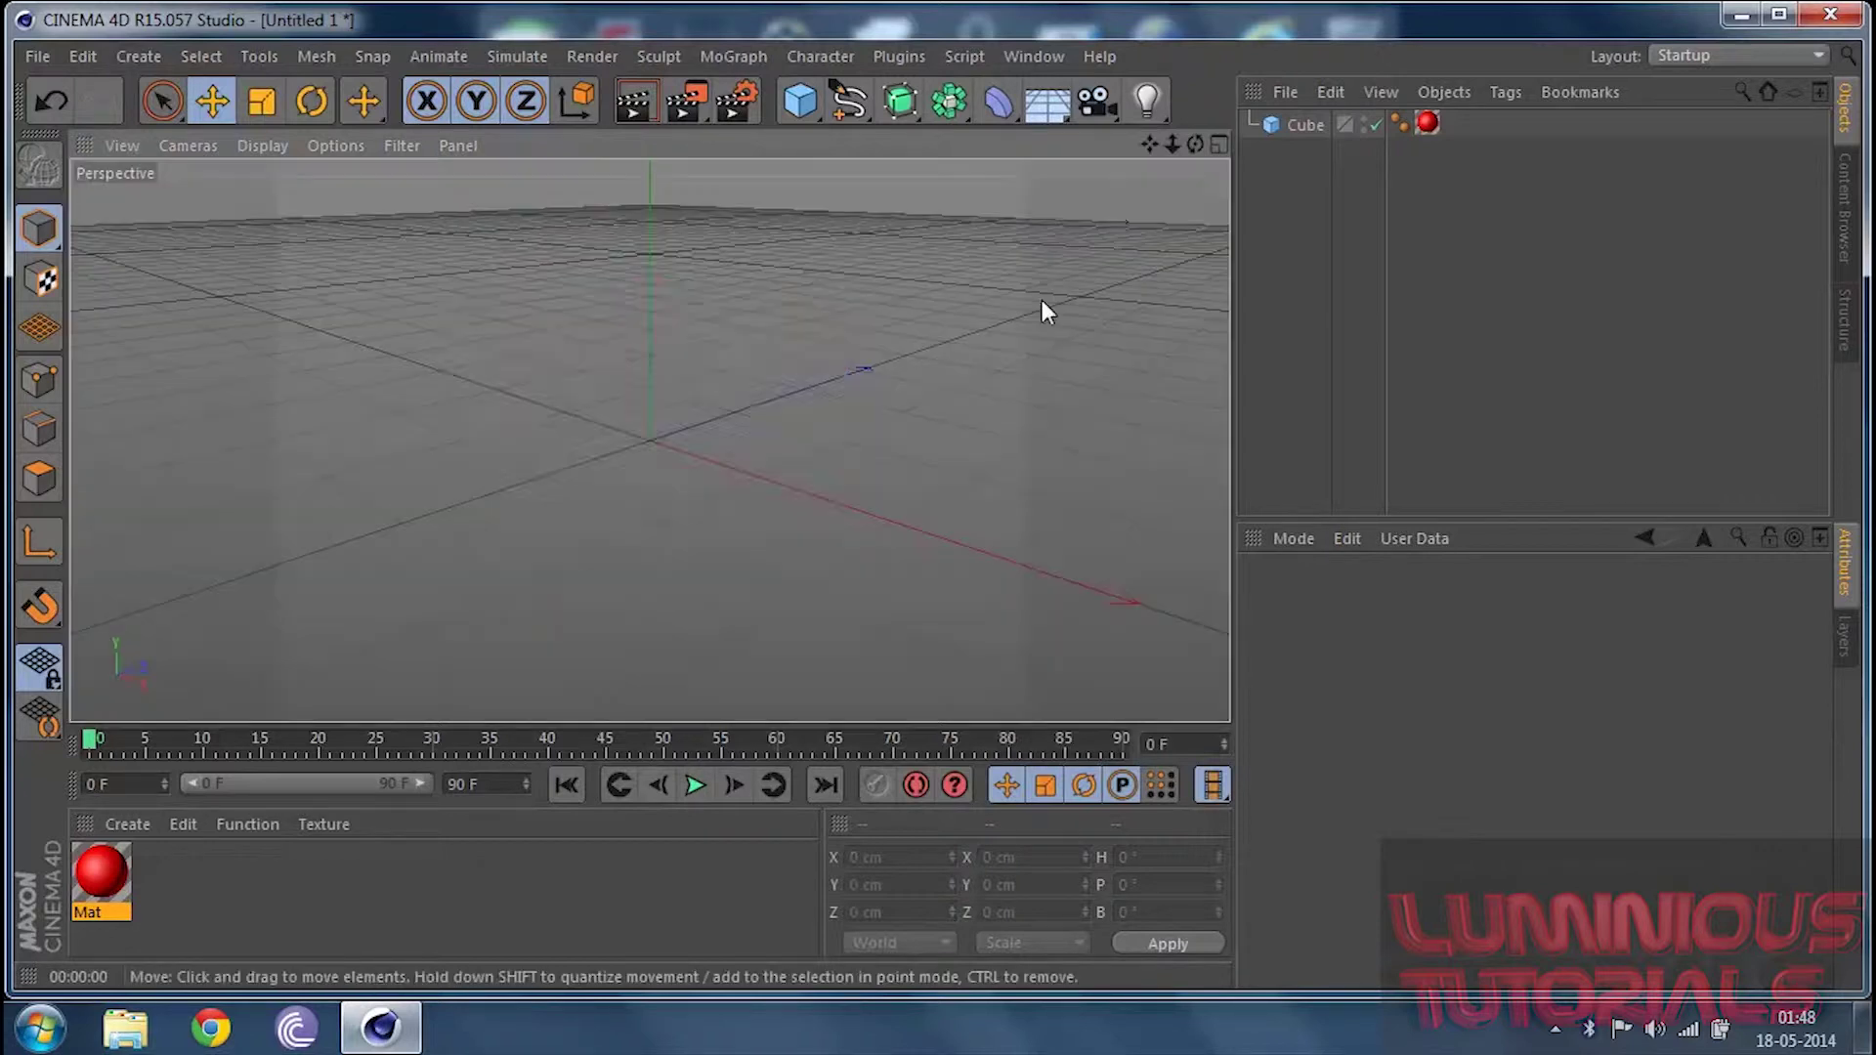
{"action": "left_click", "coordinate": [1043, 304]}
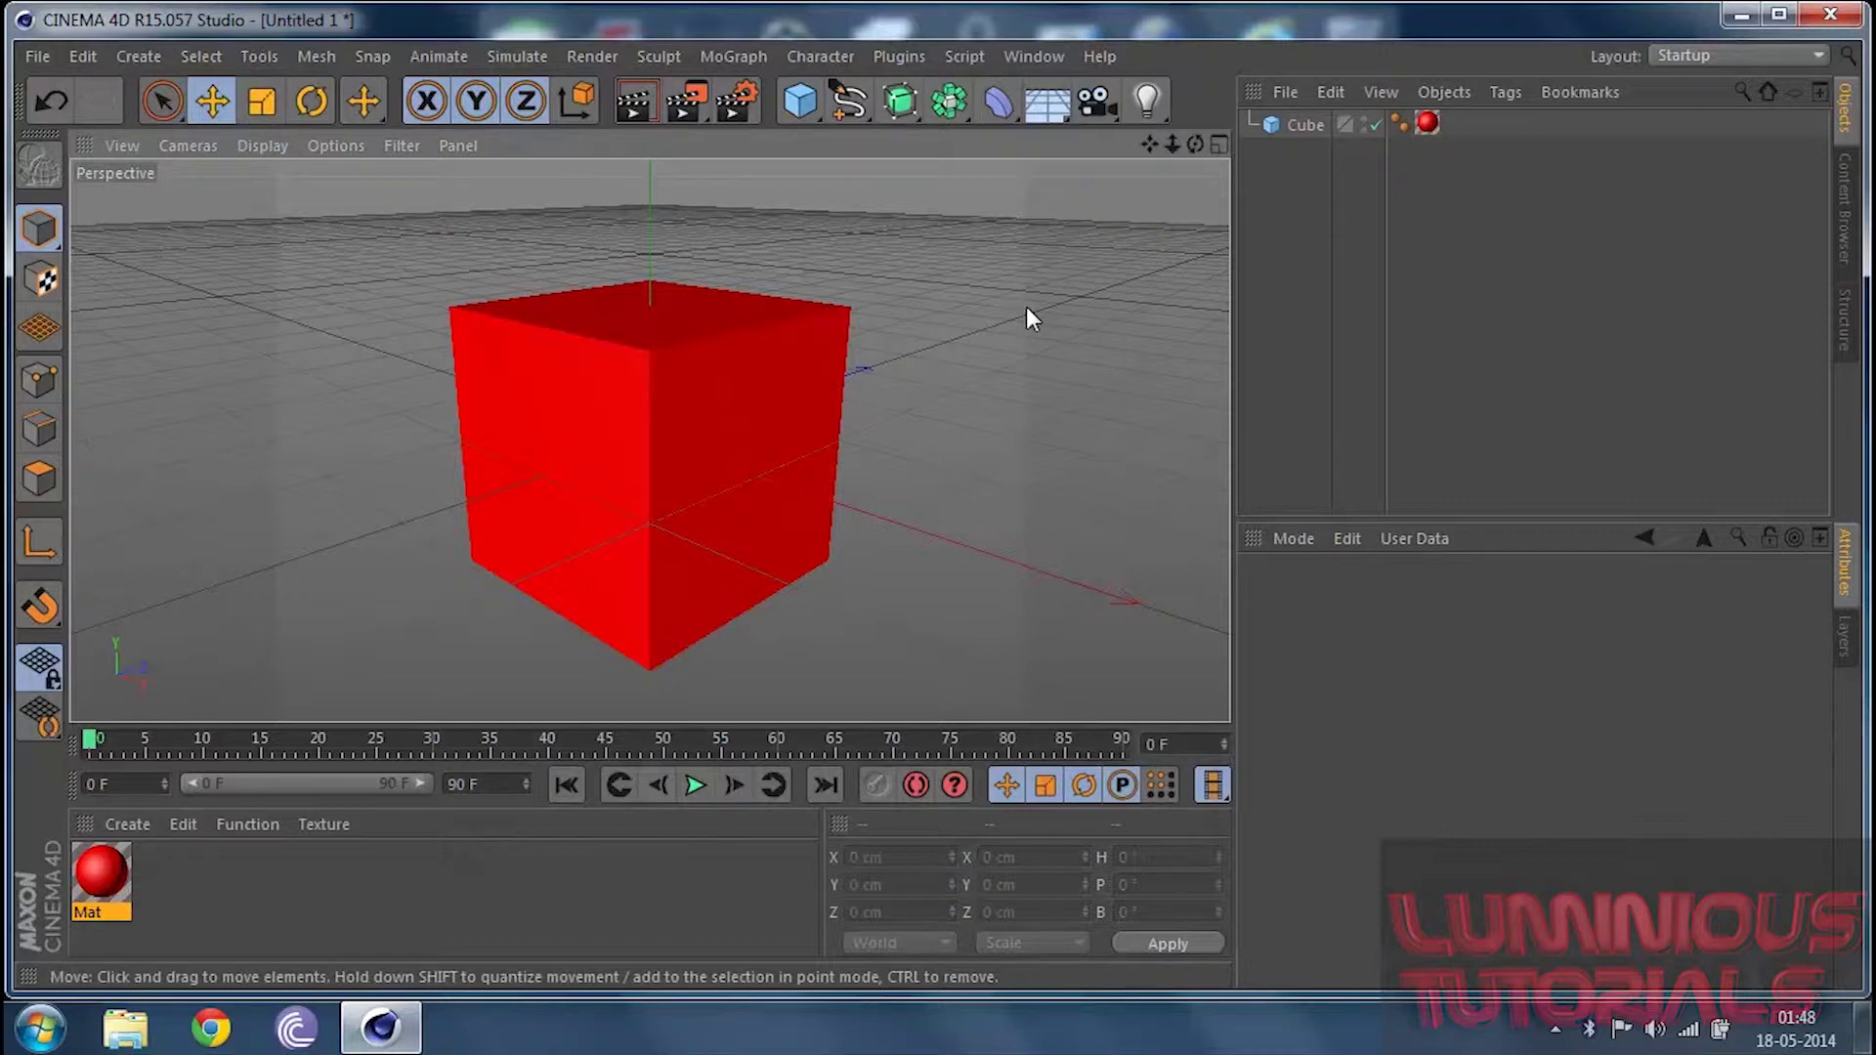
Remove the red cube so only the Mat material remains
{"action": "left_click", "coordinate": [431, 860]}
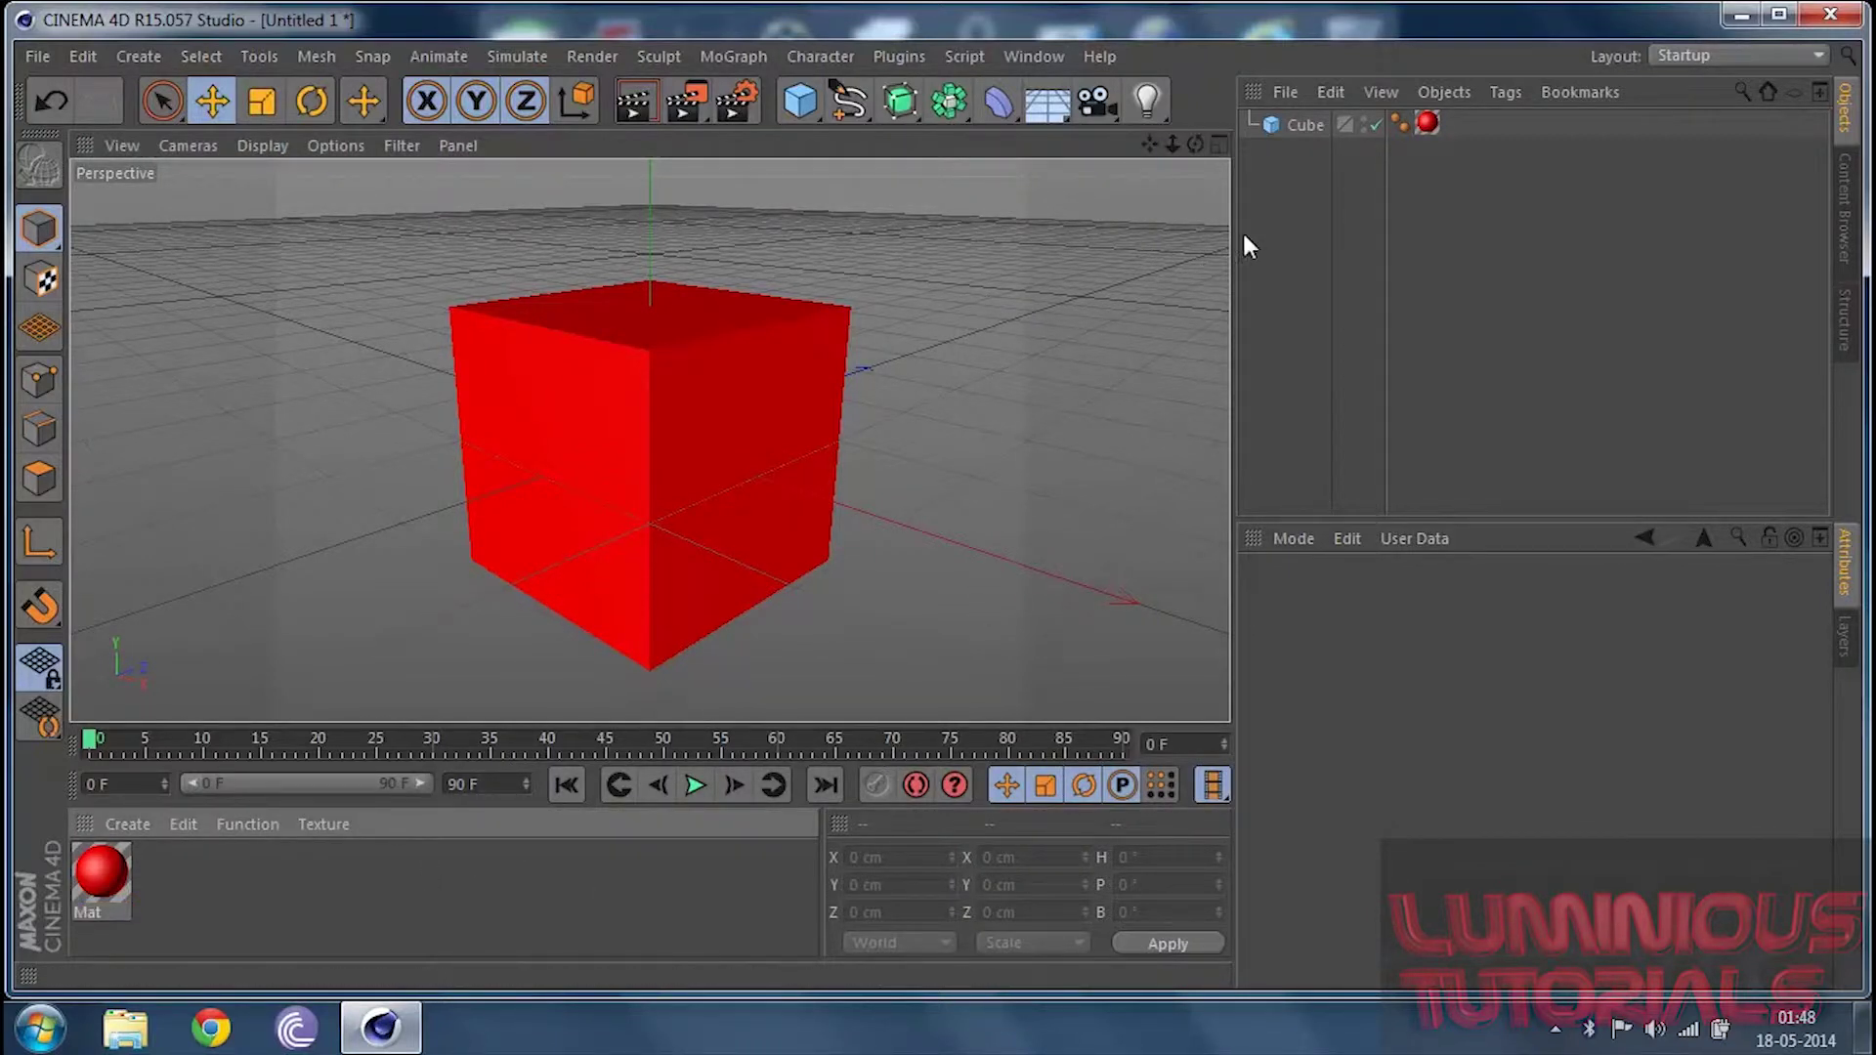
{"action": "left_click", "coordinate": [1307, 125]}
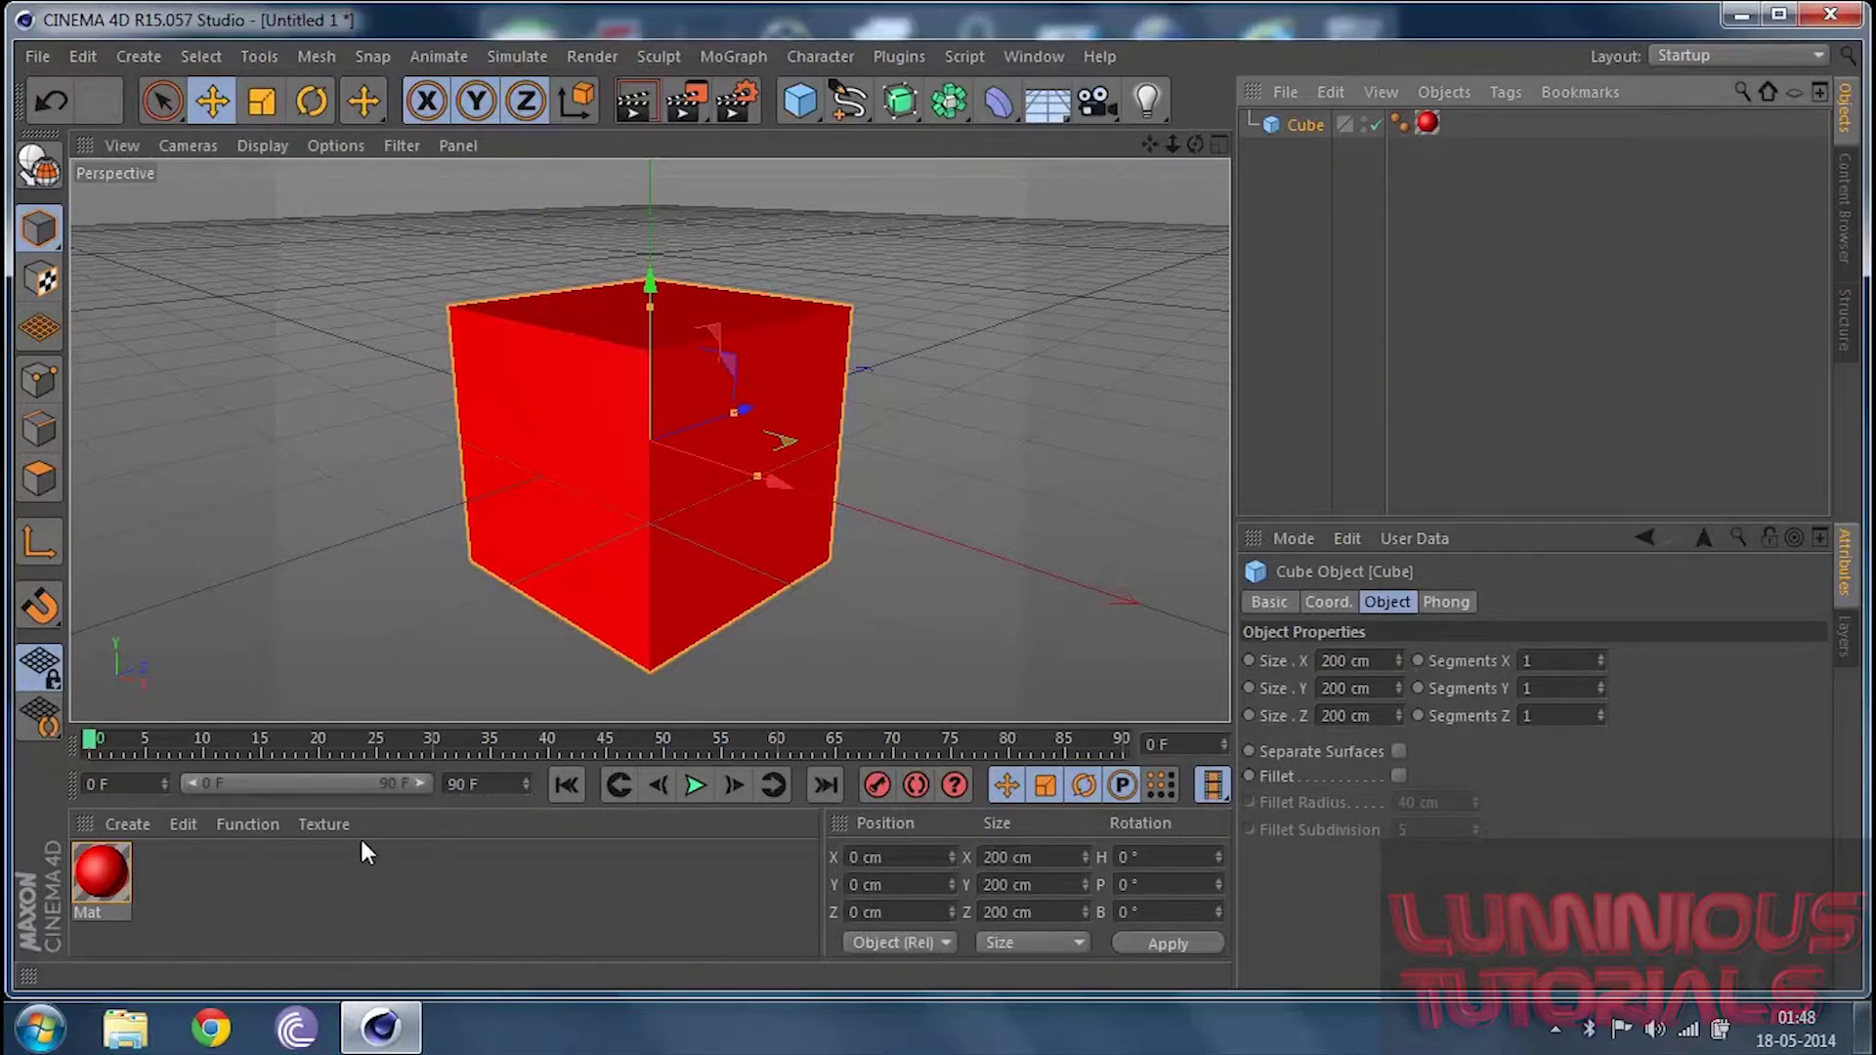
{"action": "left_click", "coordinate": [332, 885]}
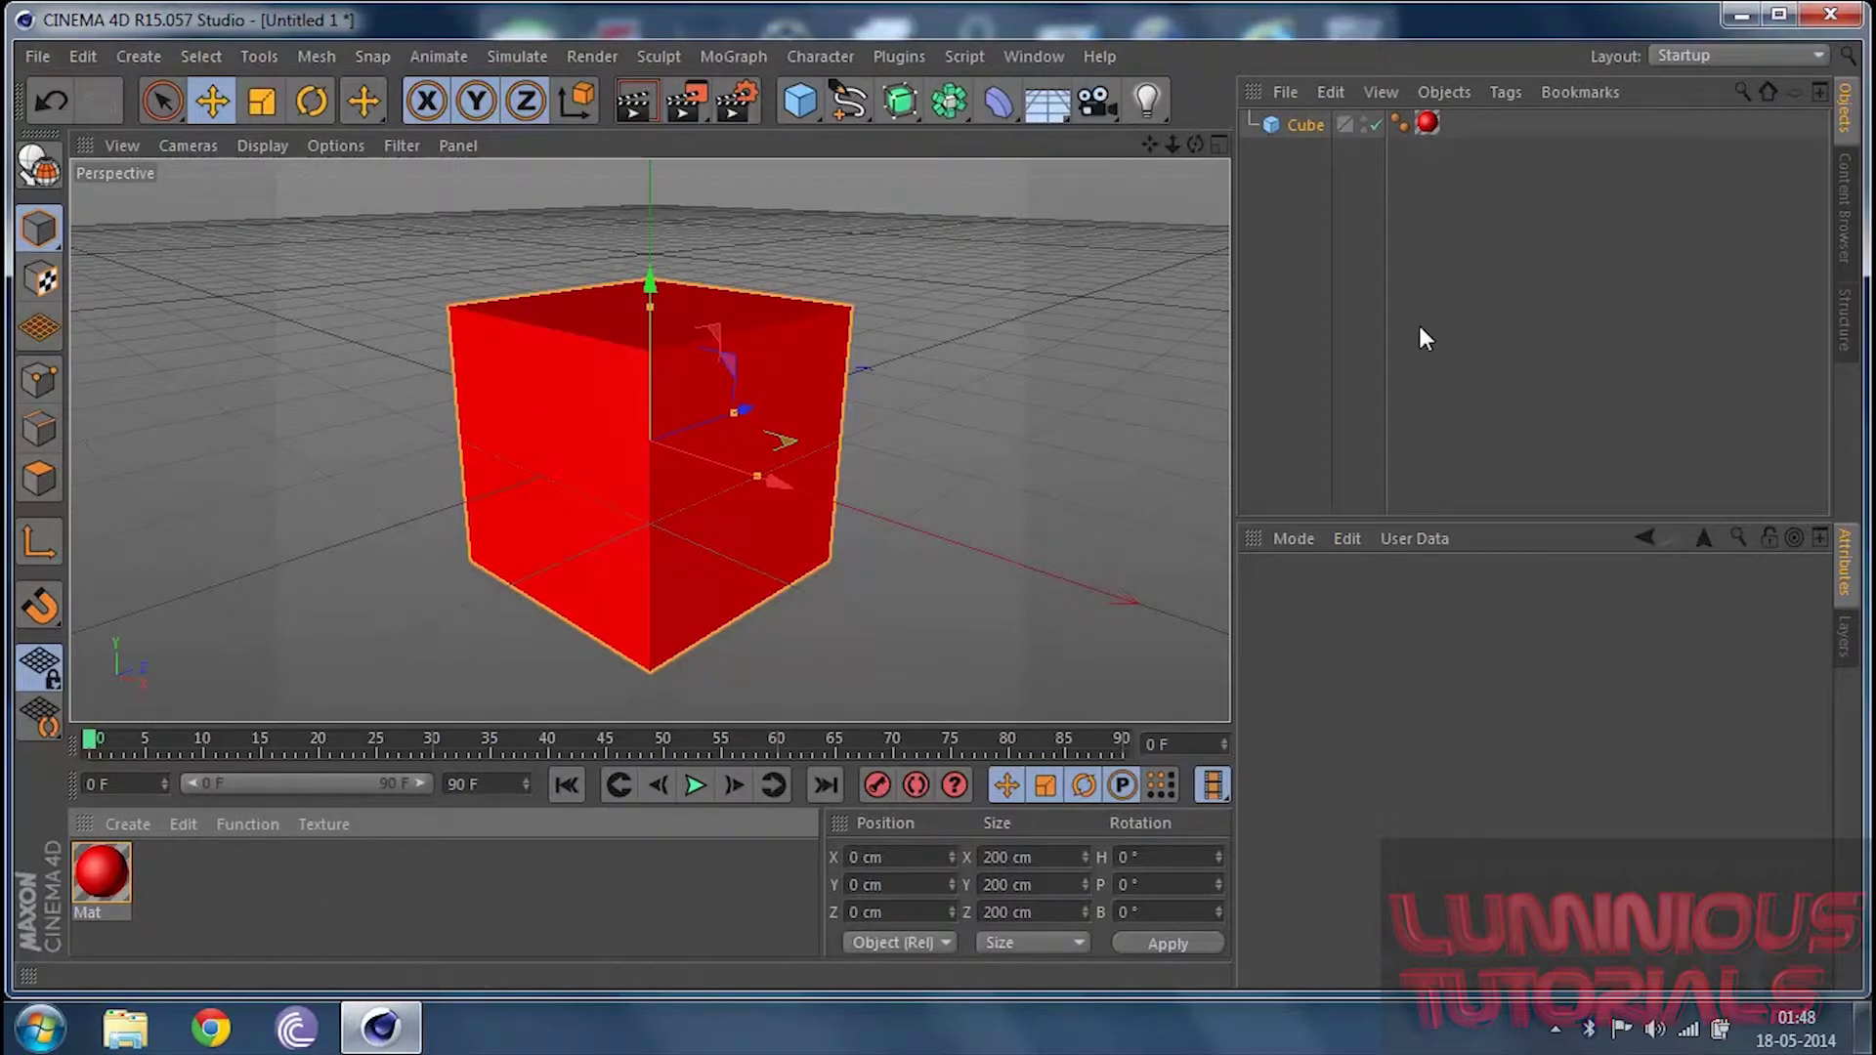
{"action": "left_click", "coordinate": [1348, 293]}
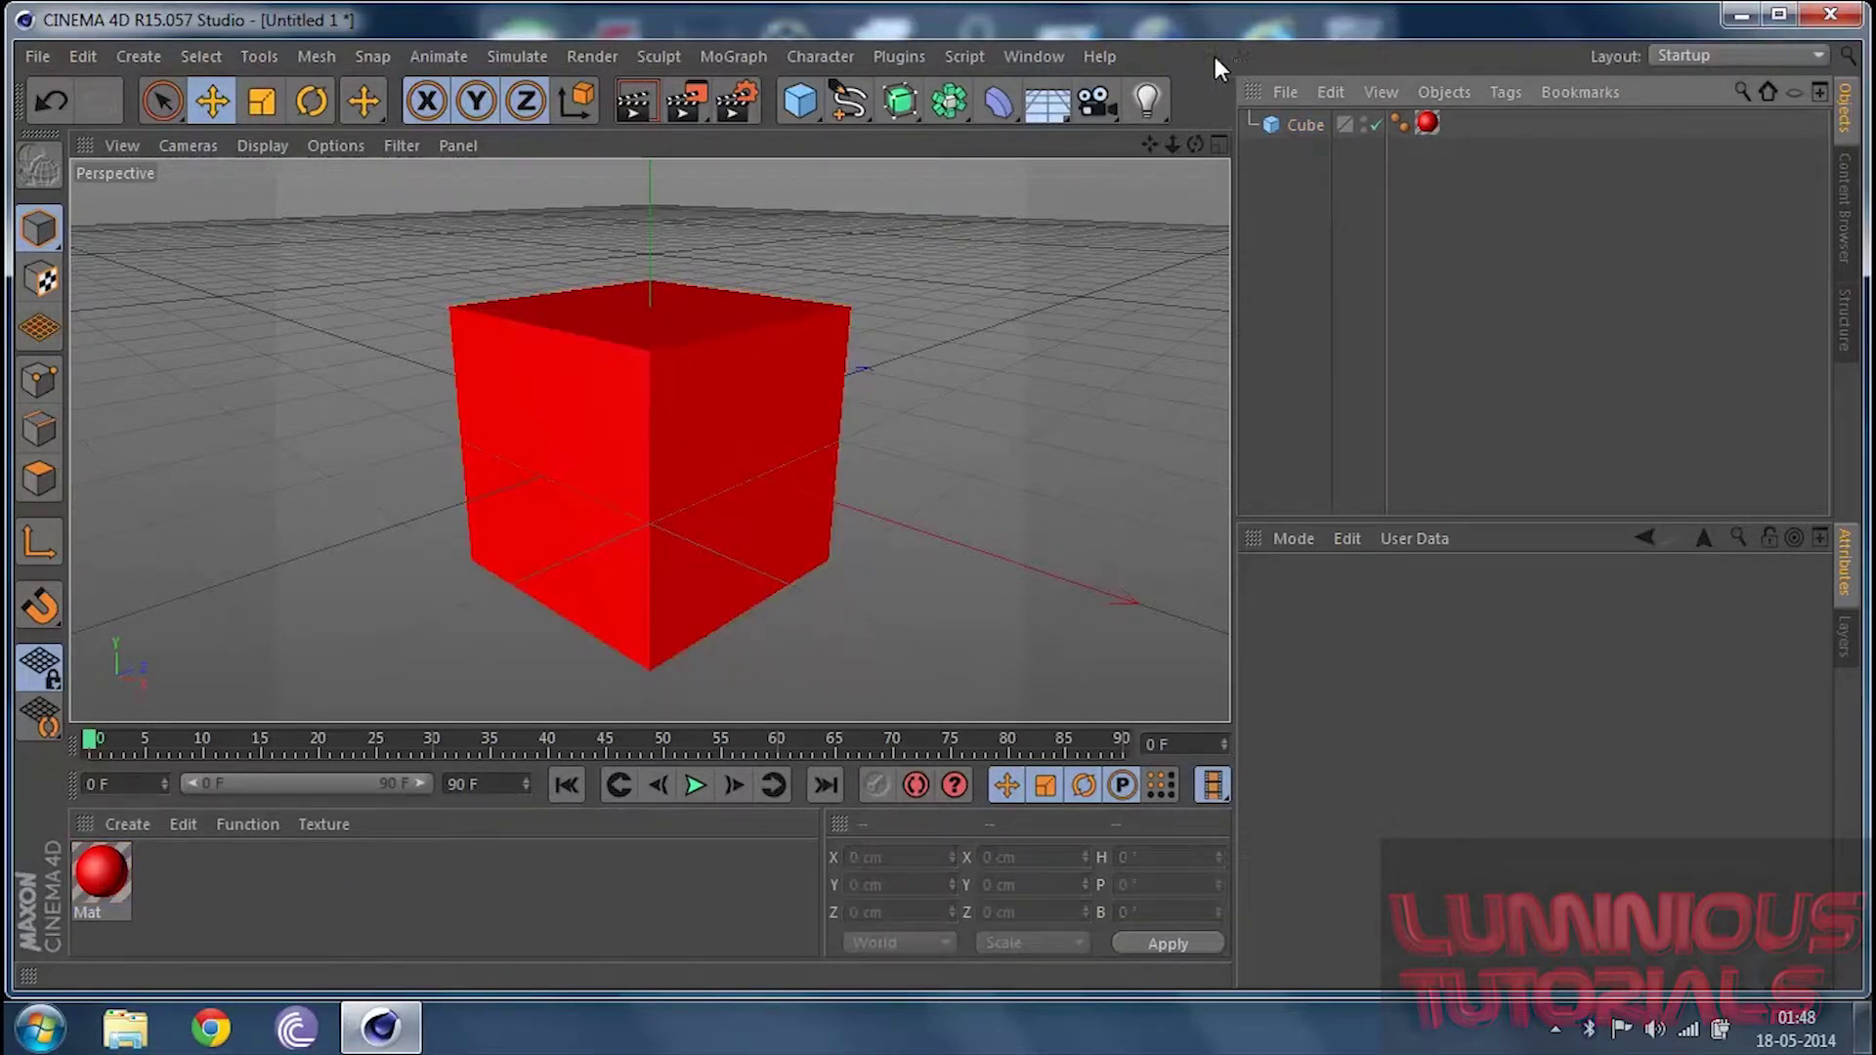
{"action": "key", "text": "ctrl+z"}
{"action": "key", "text": "ctrl+z"}
{"action": "key", "text": "ctrl+z"}
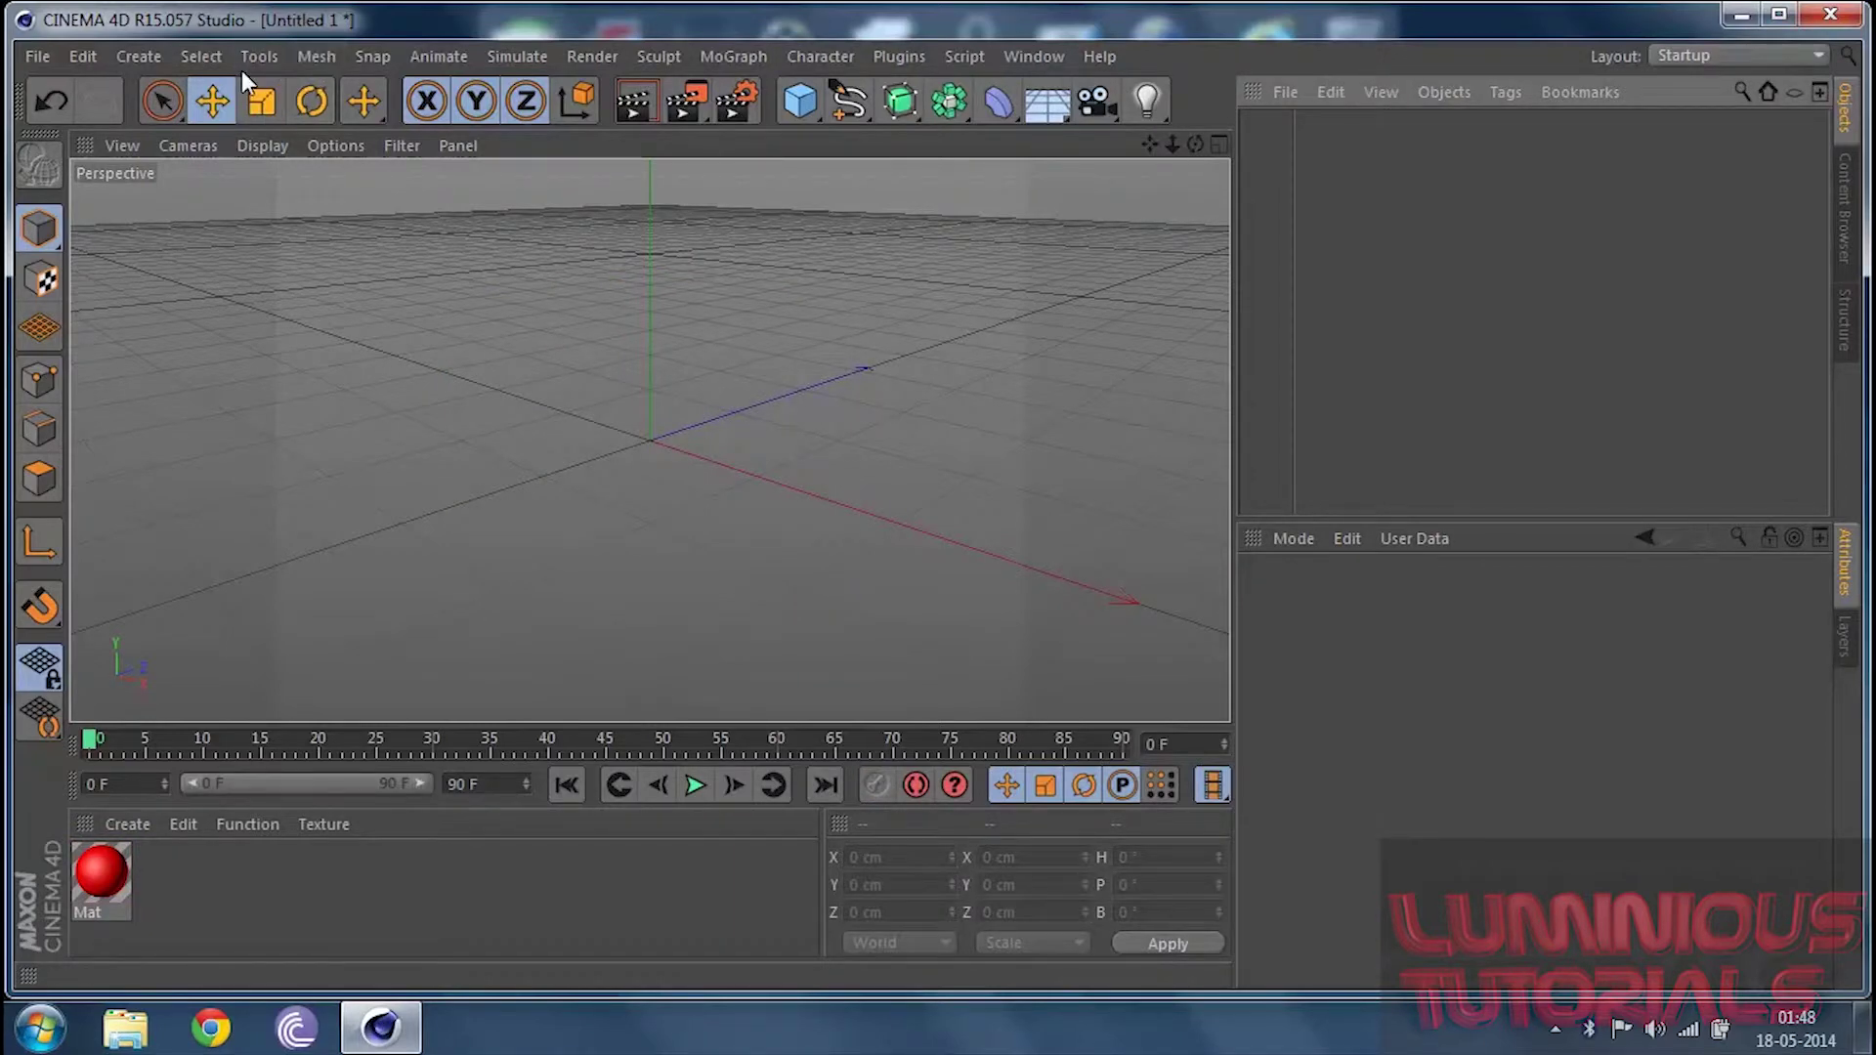
Reopen Preferences, scroll to Texture Paths, then show the Interface GUI font list
{"action": "key", "text": "ctrl+e"}
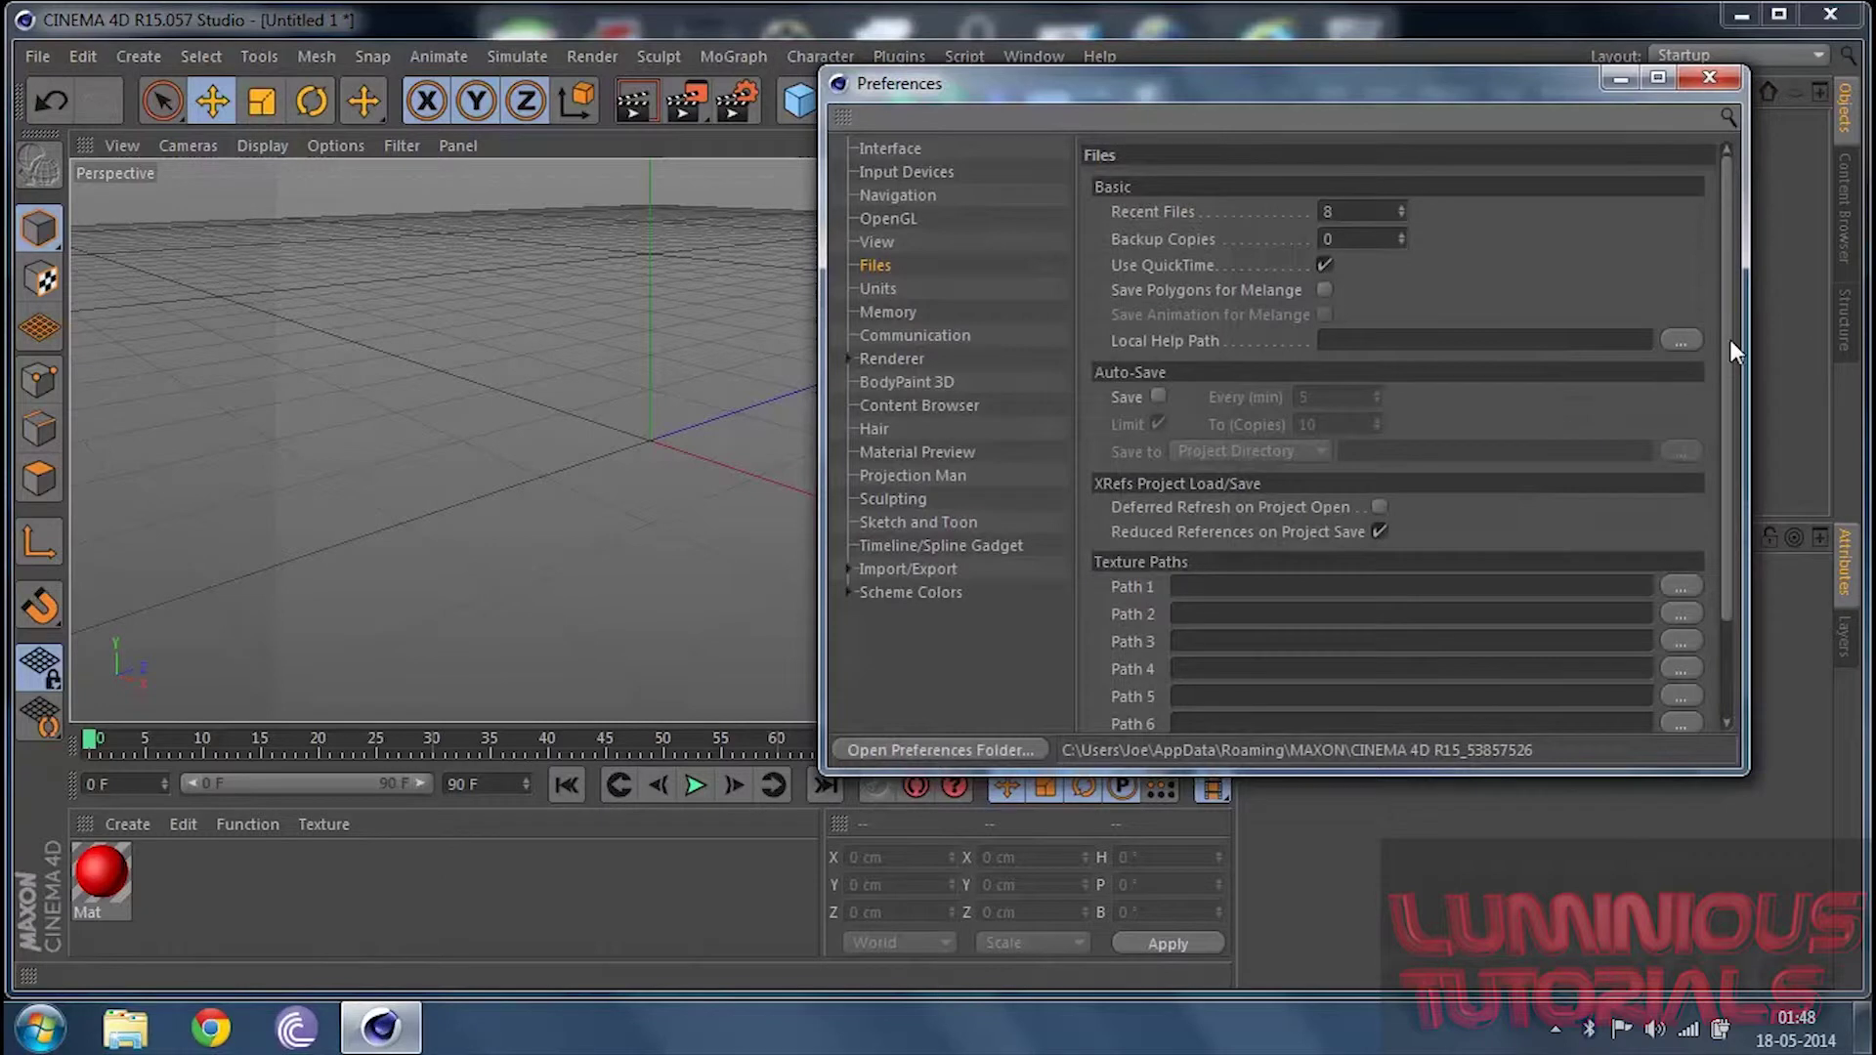
{"action": "left_click_drag", "start_coordinate": [1730, 345], "coordinate": [1728, 500]}
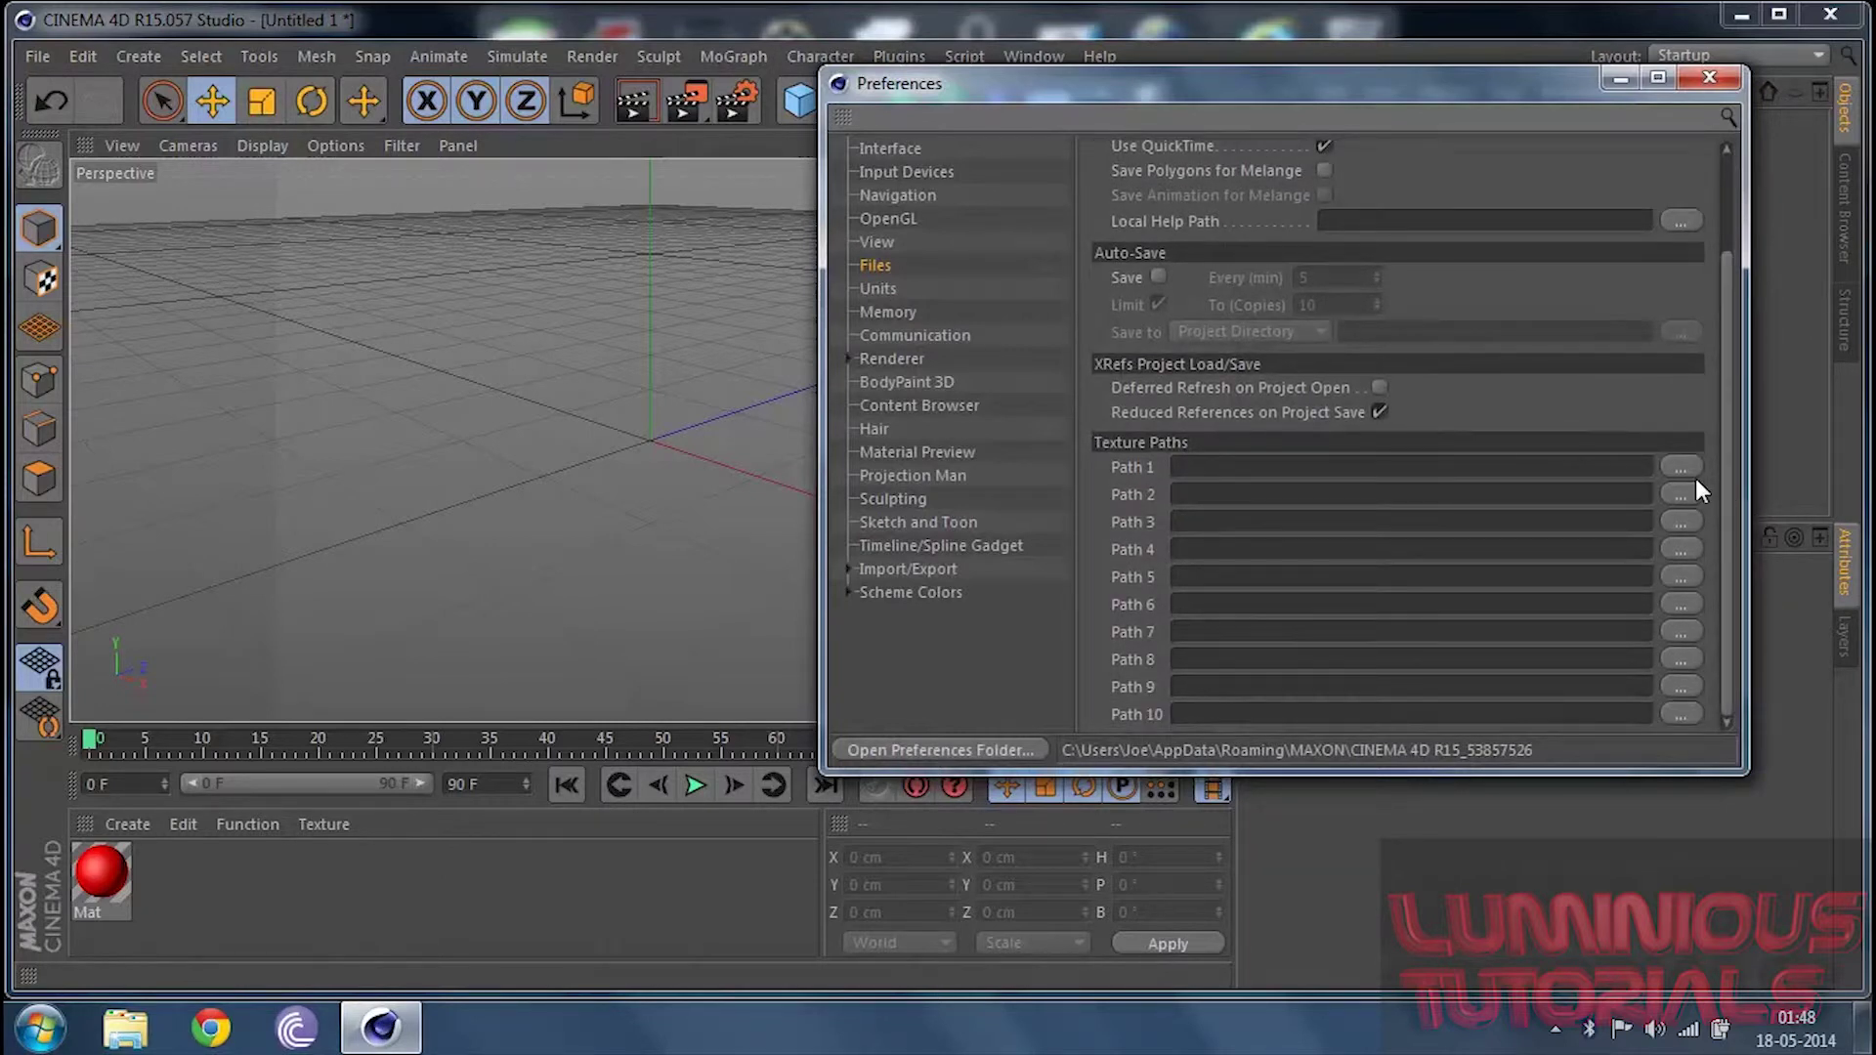
{"action": "left_click", "coordinate": [889, 149]}
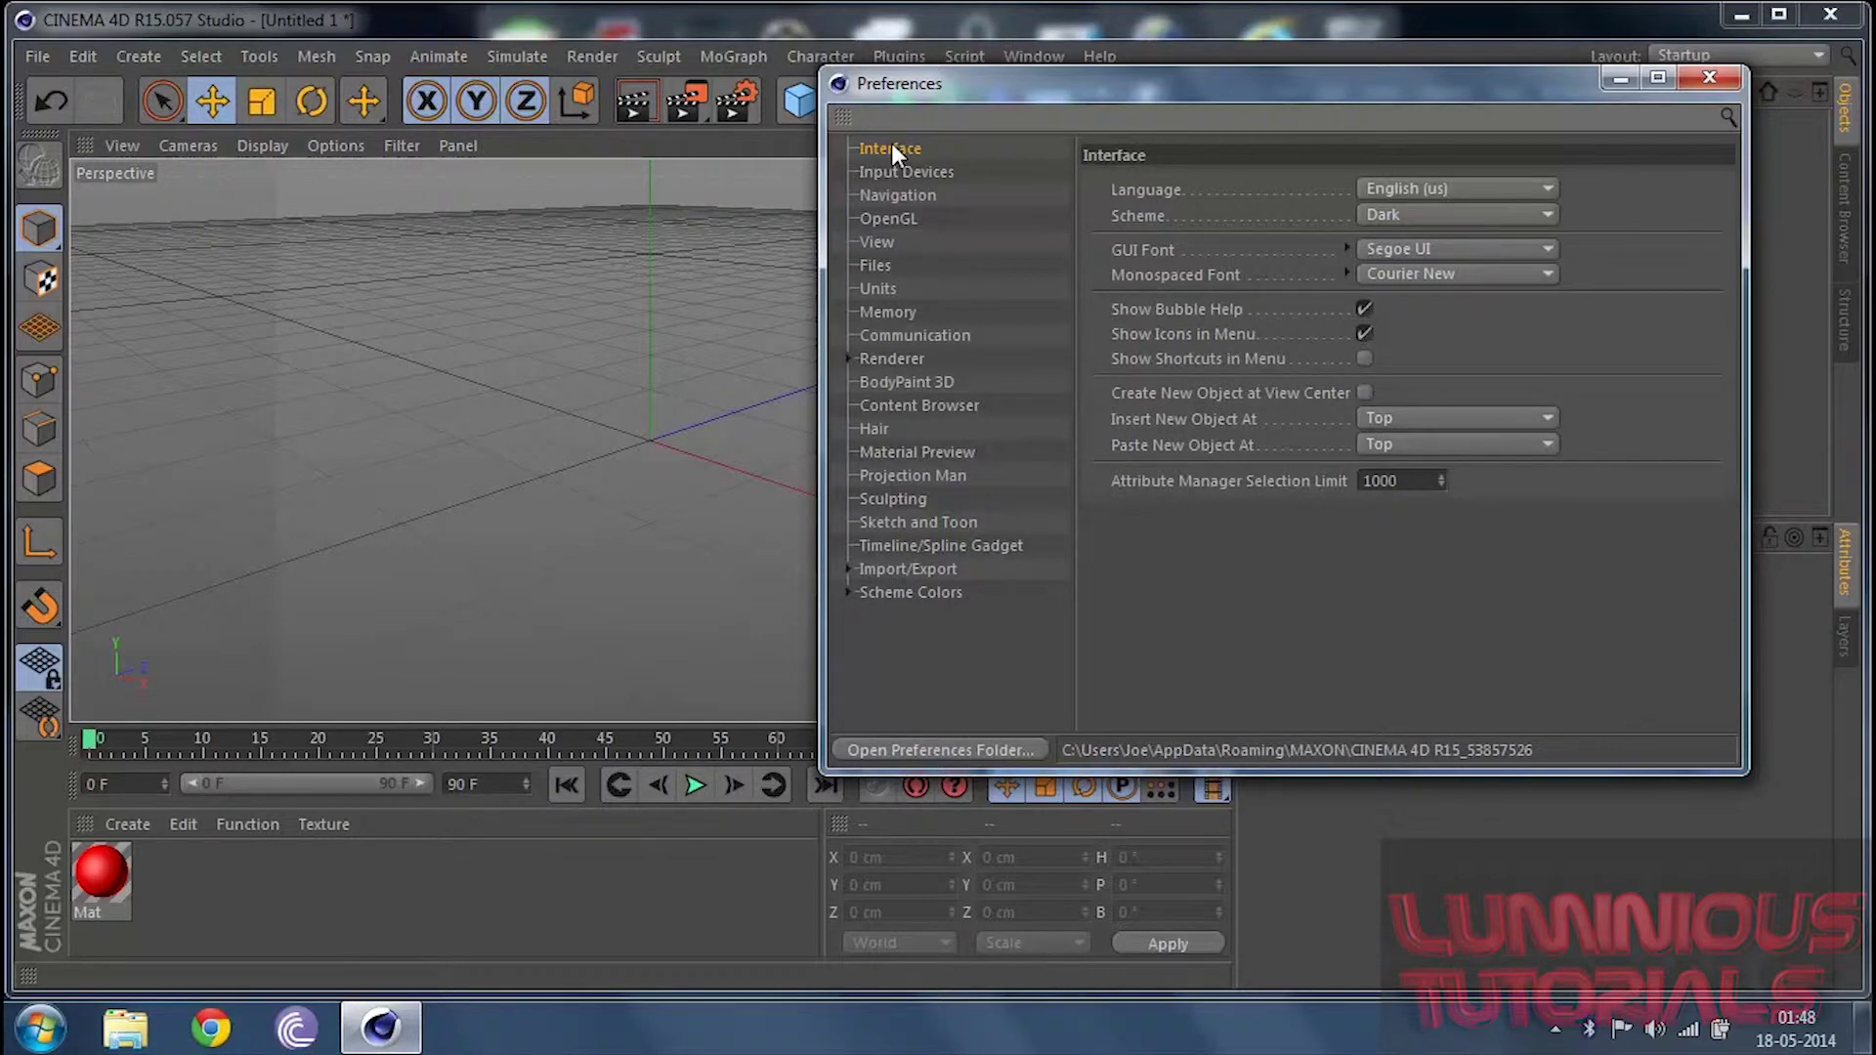
{"action": "left_click", "coordinate": [895, 171]}
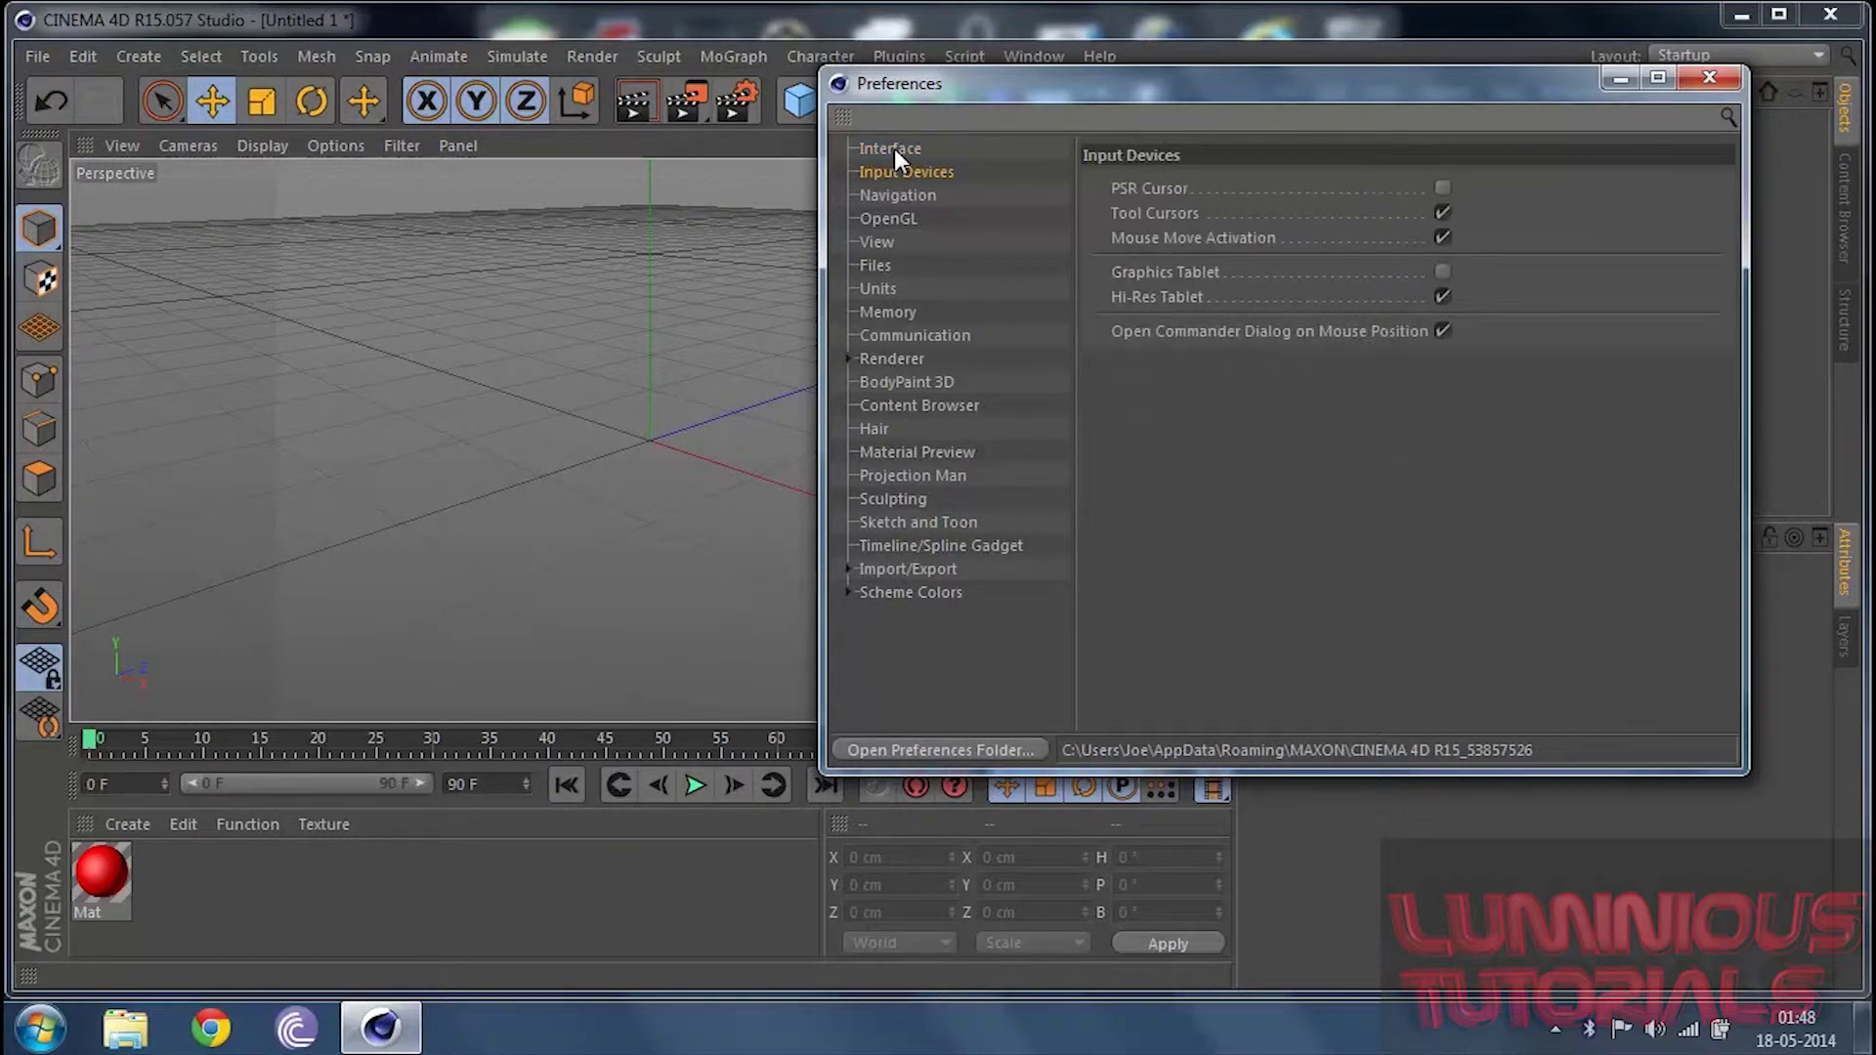
{"action": "left_click", "coordinate": [894, 147]}
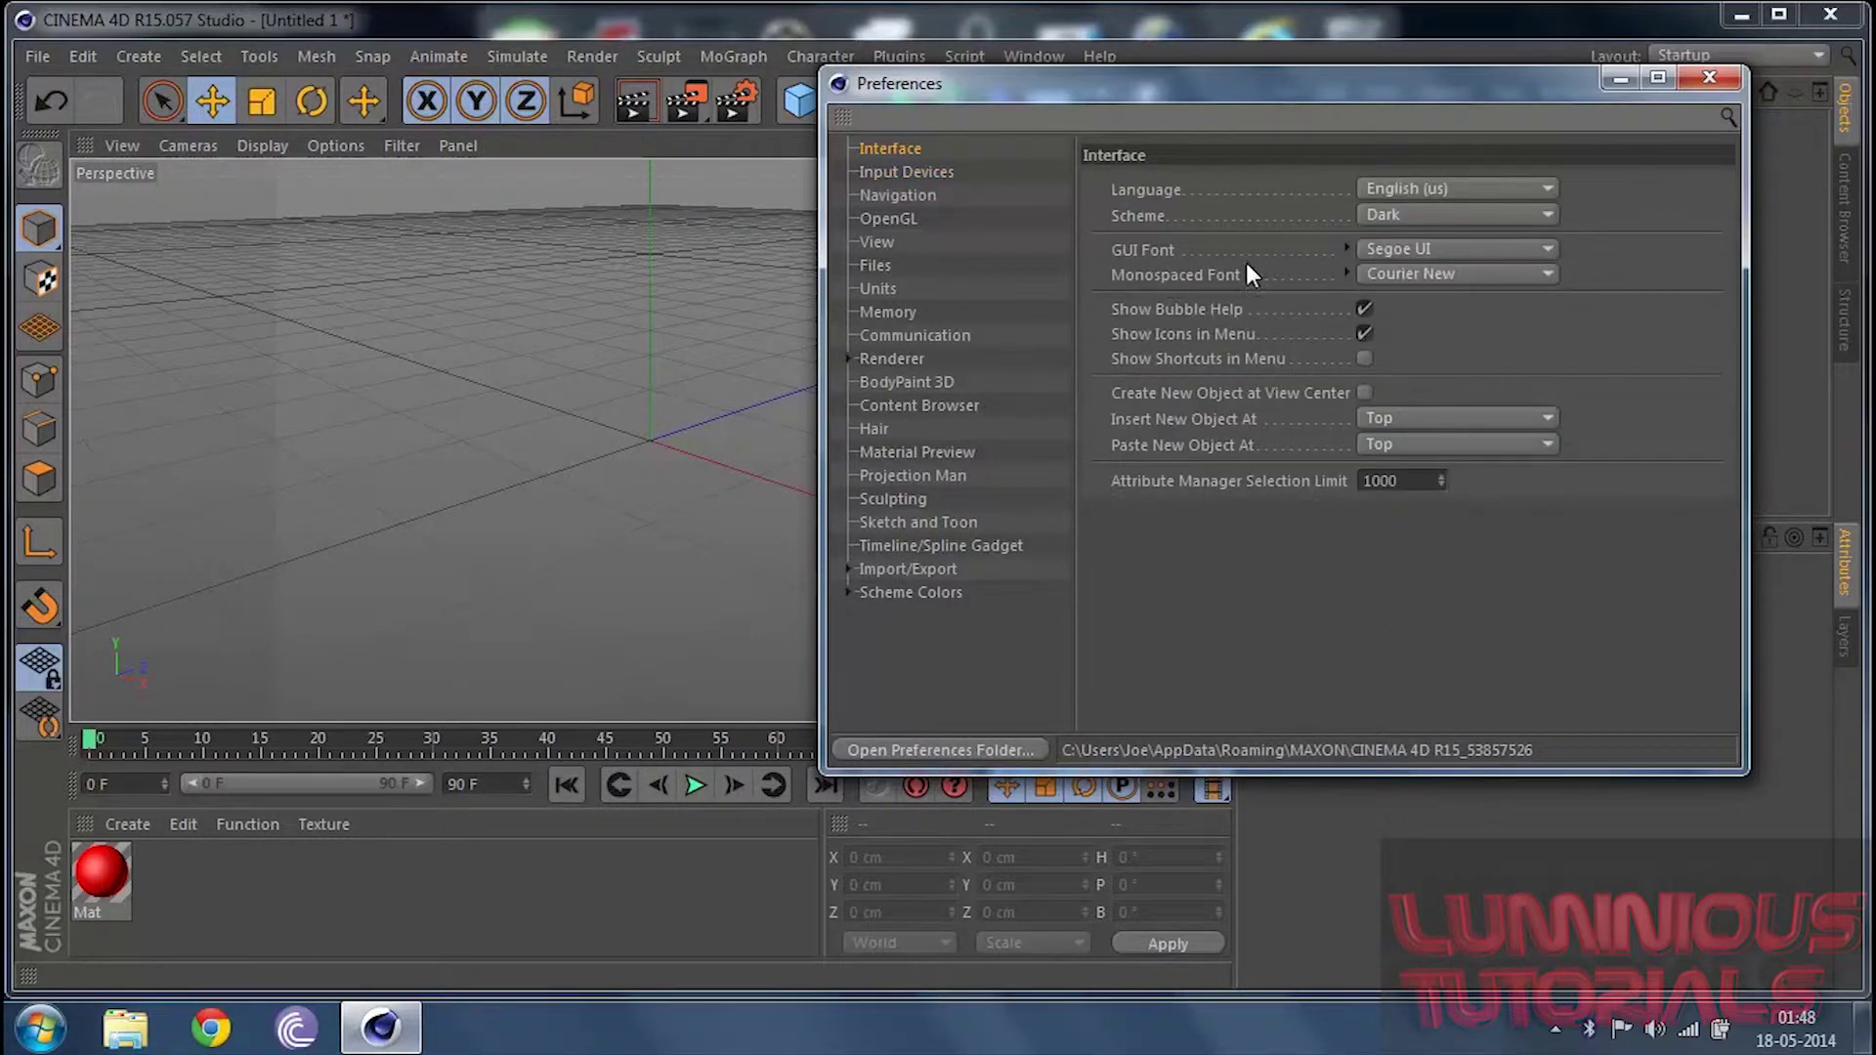
{"action": "left_click", "coordinate": [1407, 251]}
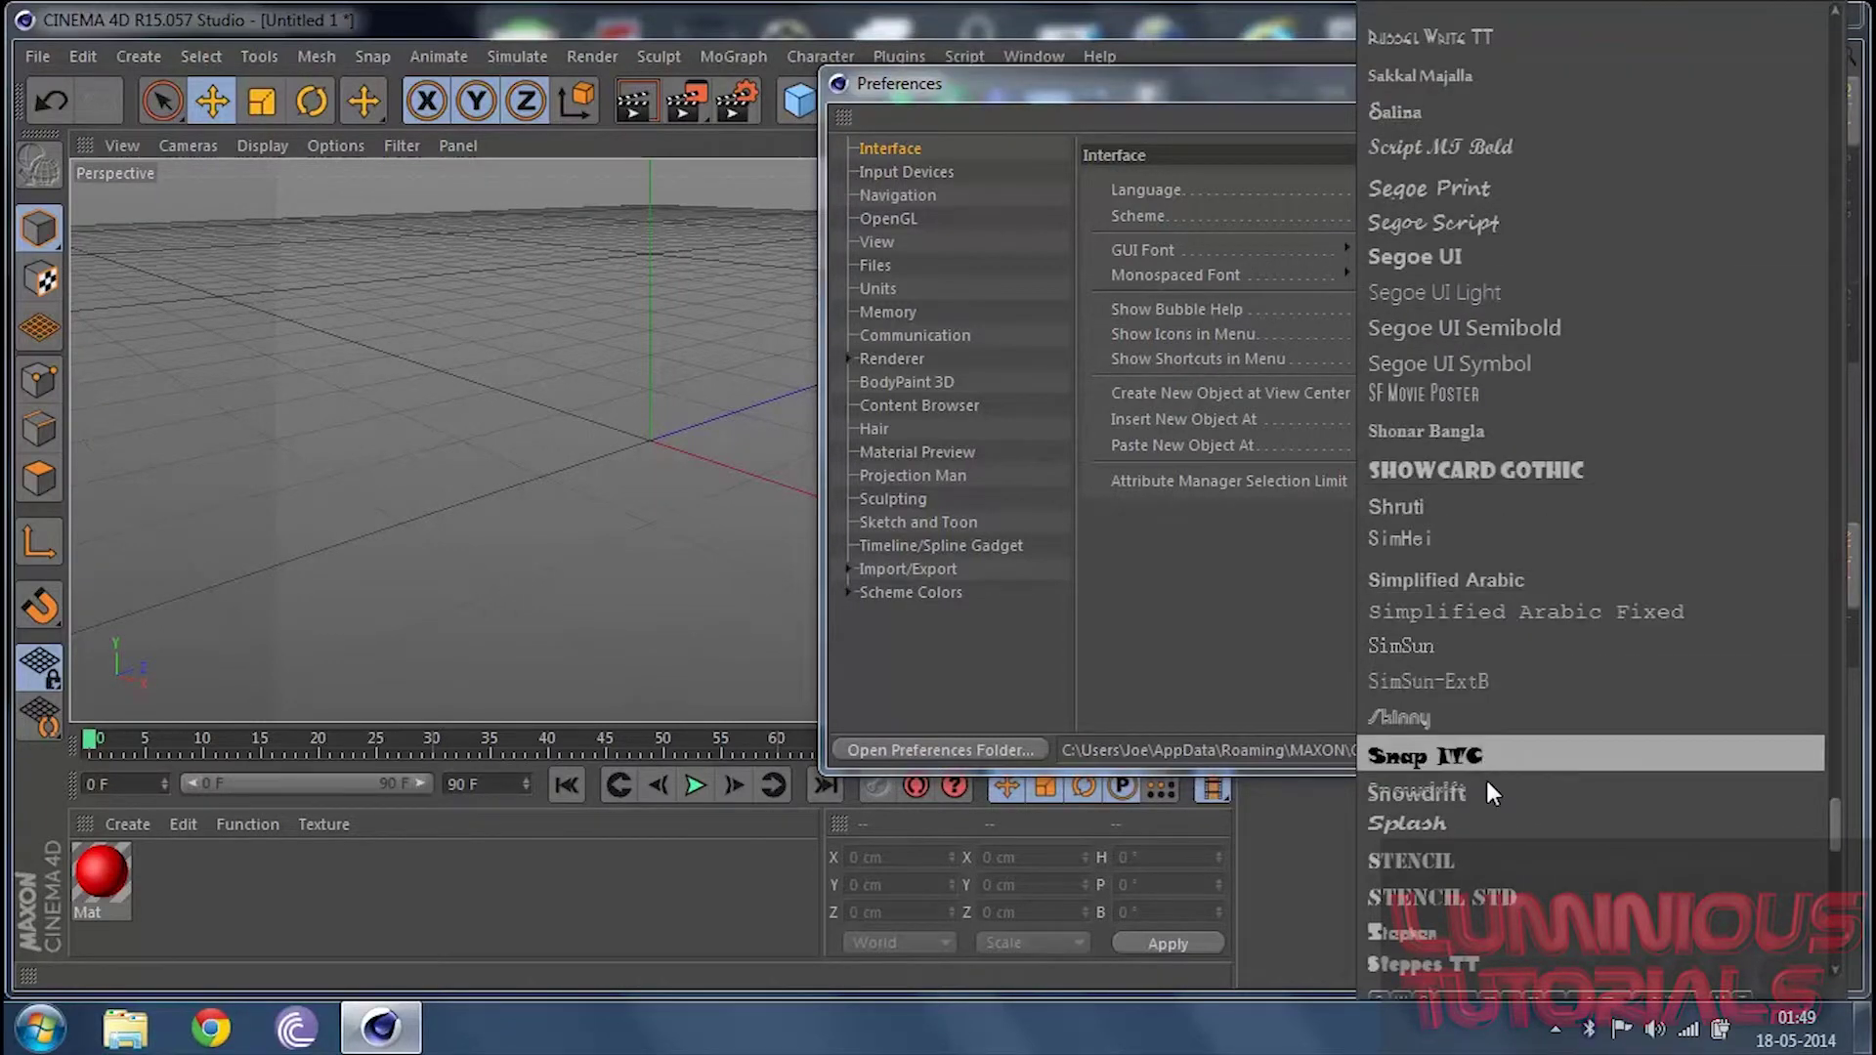
Choose Splash as the GUI font and acknowledge the restart notice
{"action": "scroll", "coordinate": [1500, 861], "scroll_direction": "down", "scroll_amount": 2}
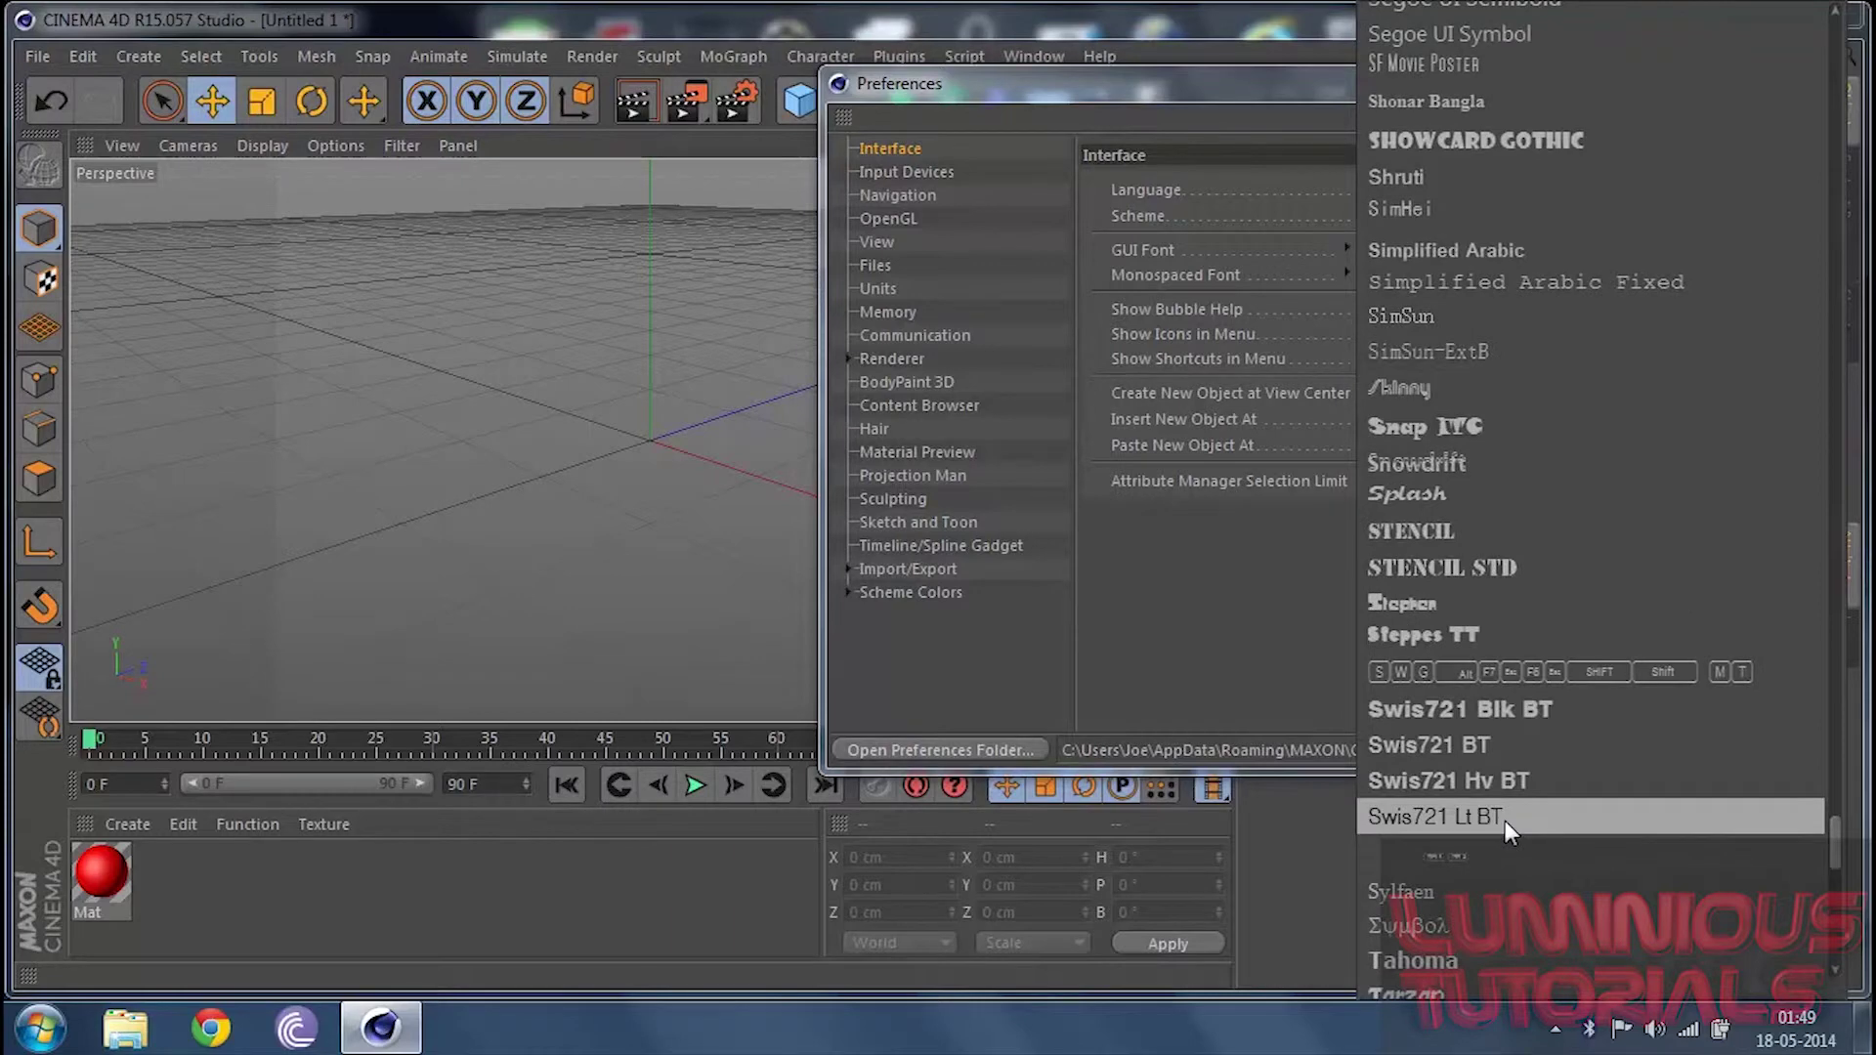
{"action": "scroll", "coordinate": [1505, 821], "scroll_direction": "down", "scroll_amount": 2}
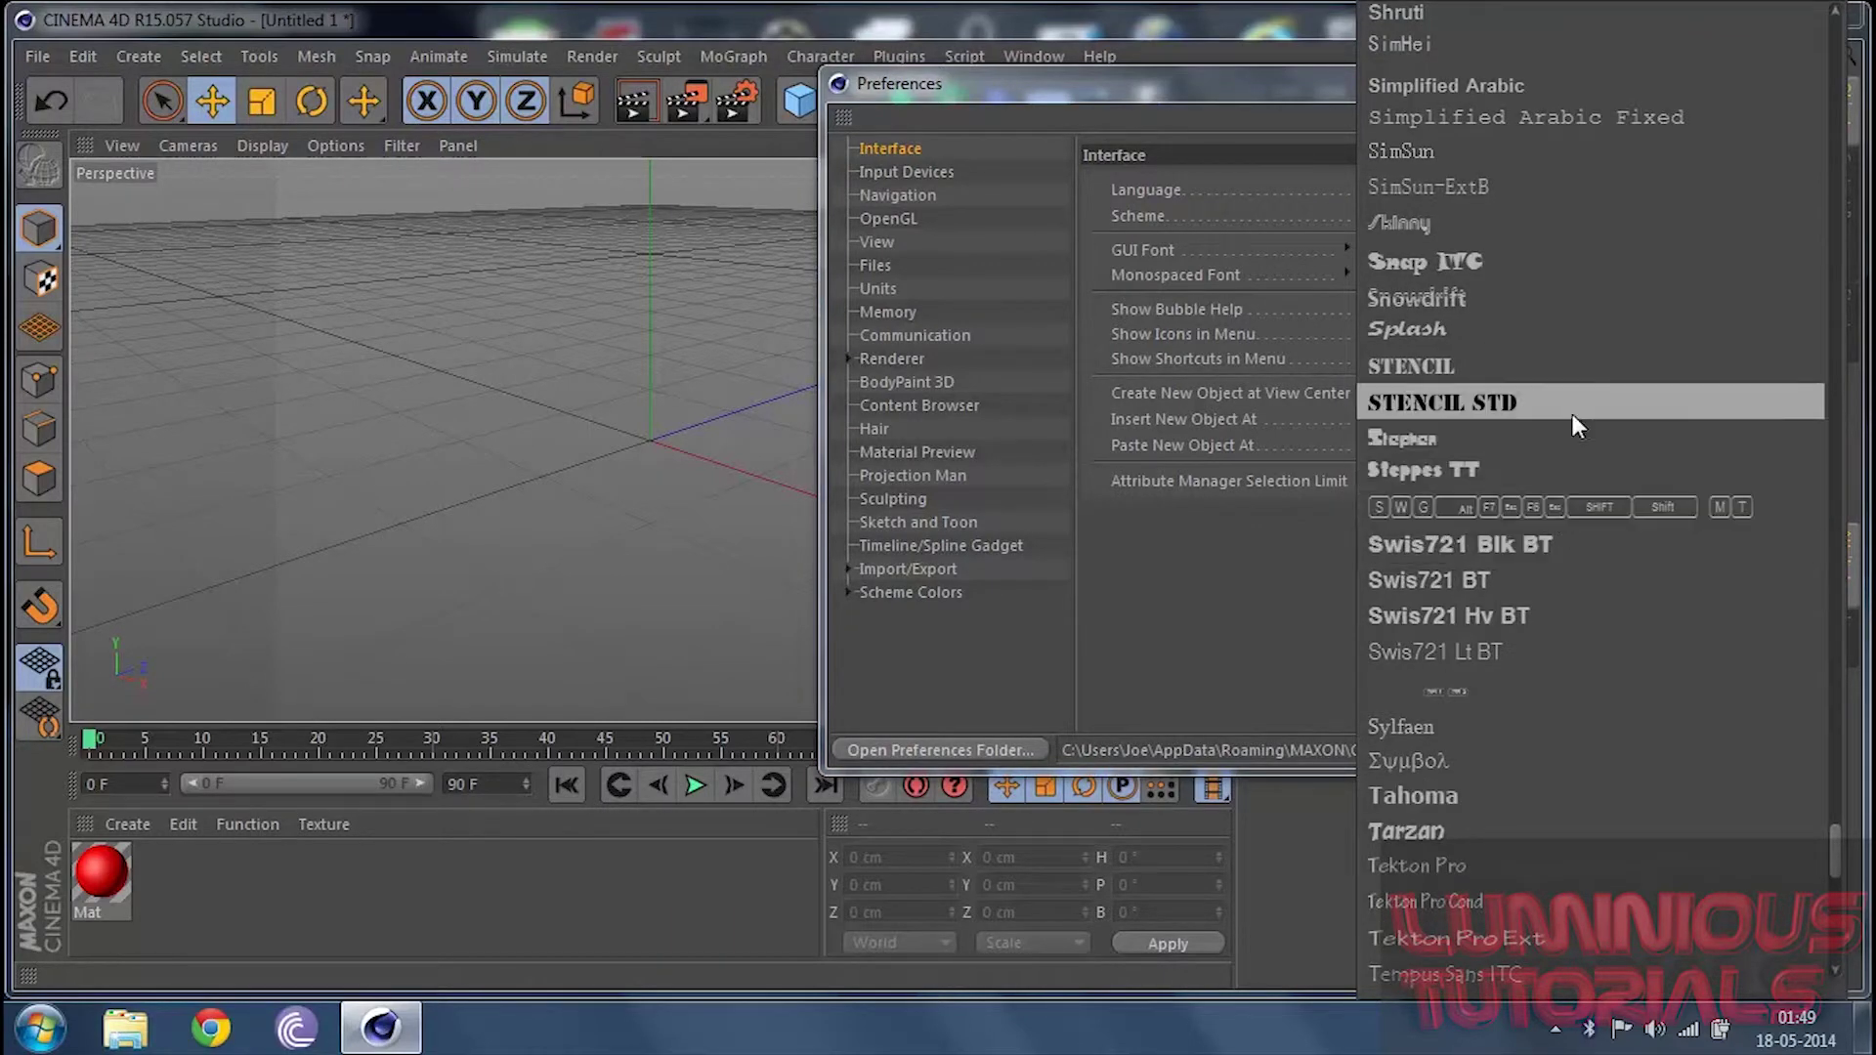
{"action": "left_click", "coordinate": [1582, 332]}
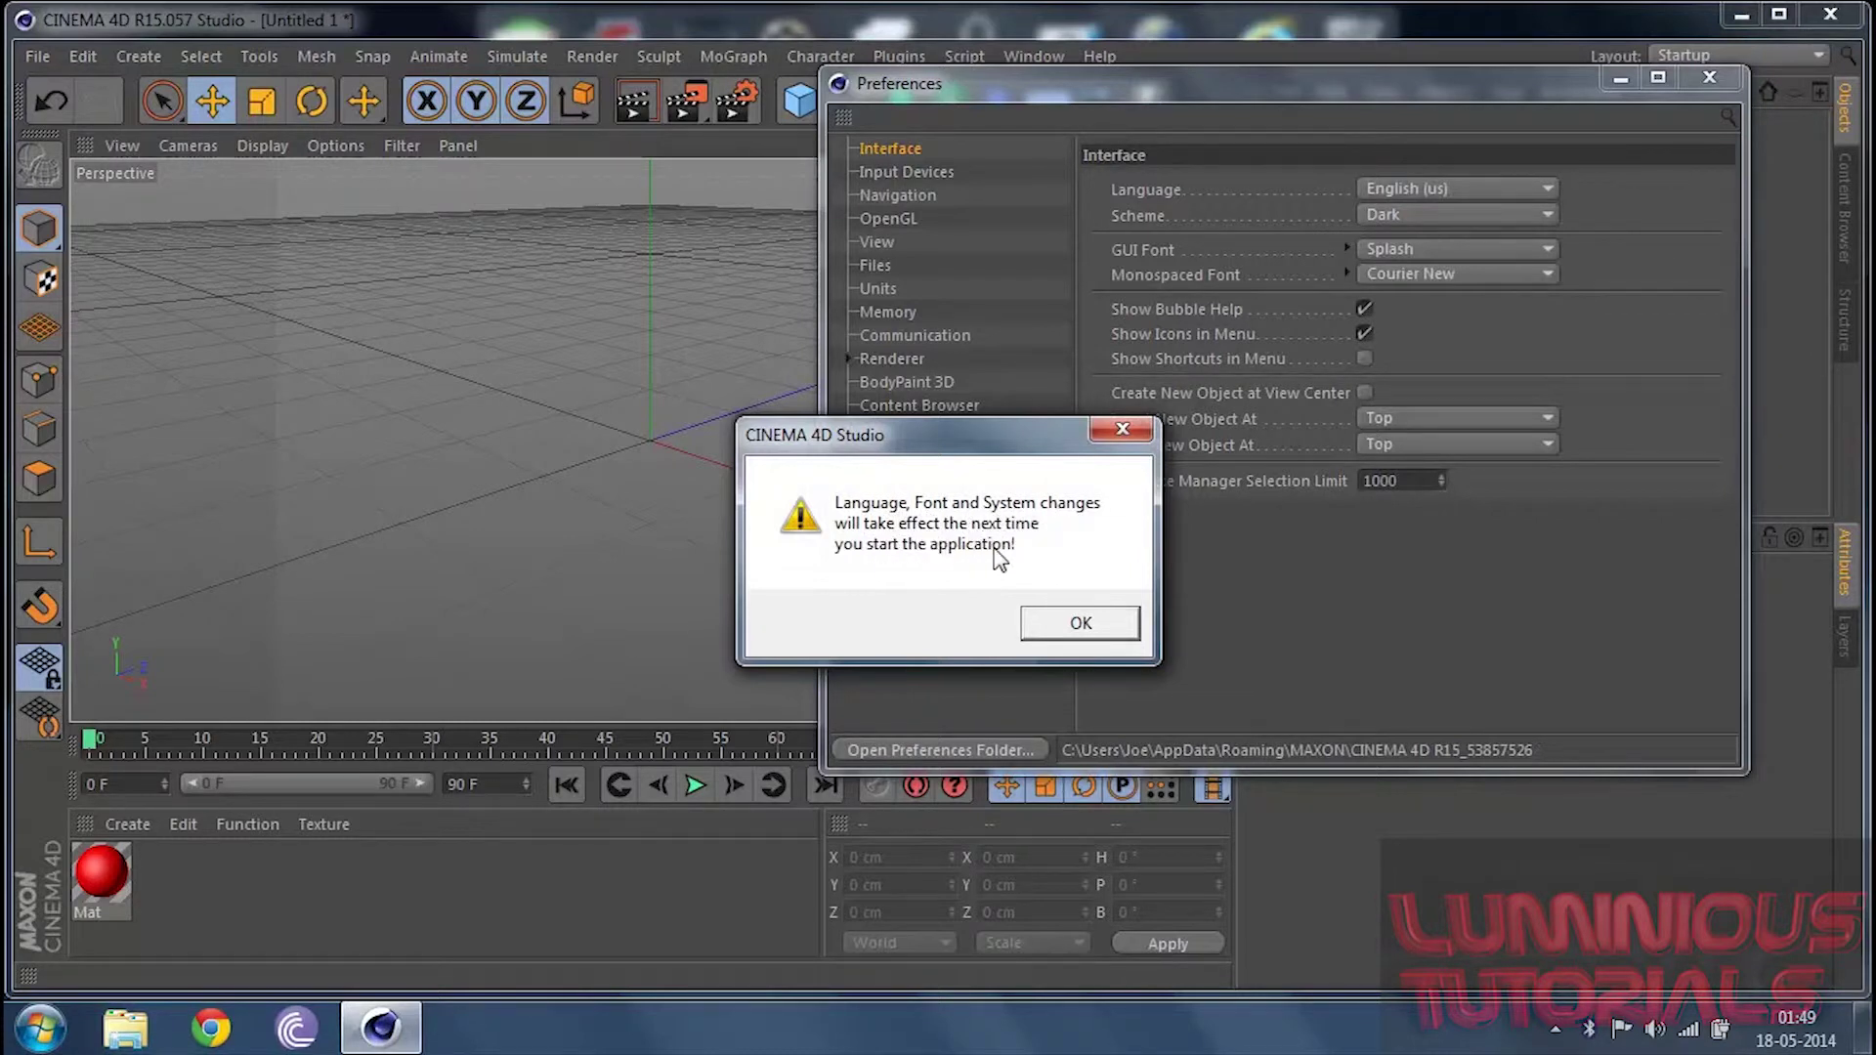
{"action": "left_click", "coordinate": [1050, 630]}
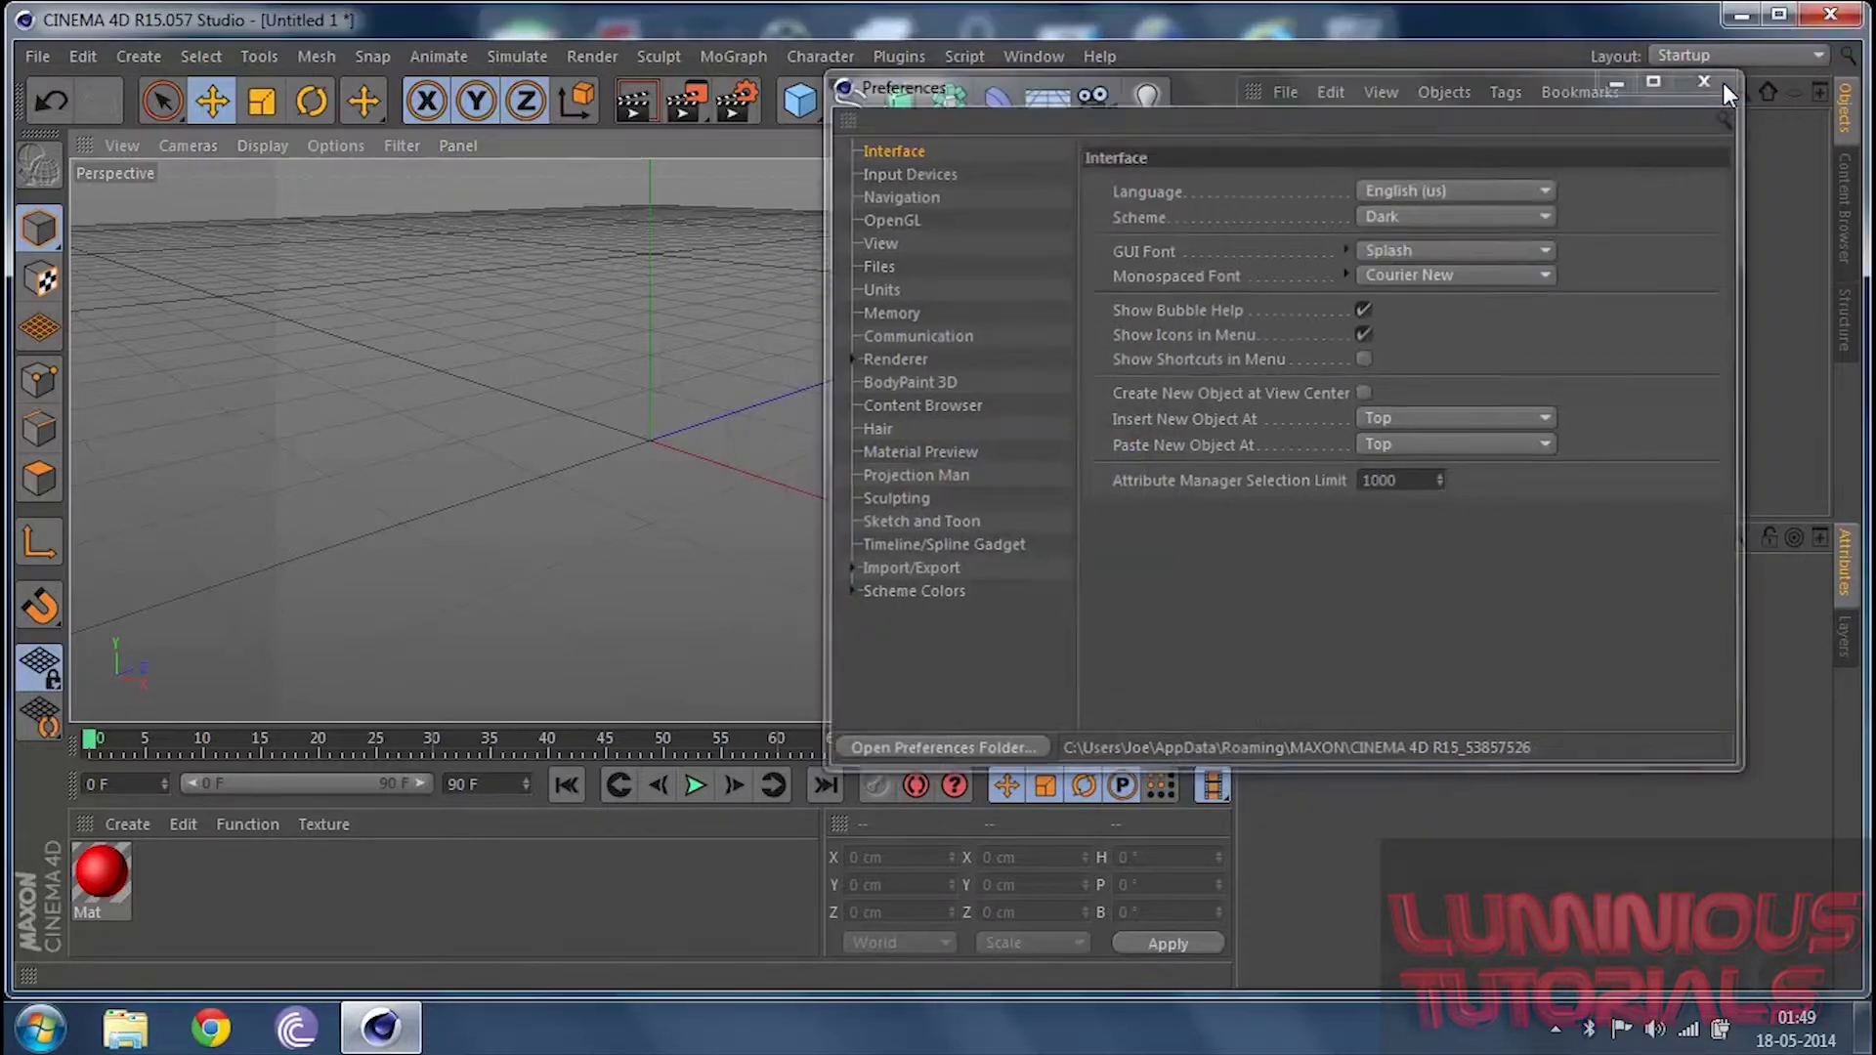
Quit Cinema 4D without saving and relaunch it, dismissing the application error
{"action": "left_click", "coordinate": [1723, 82]}
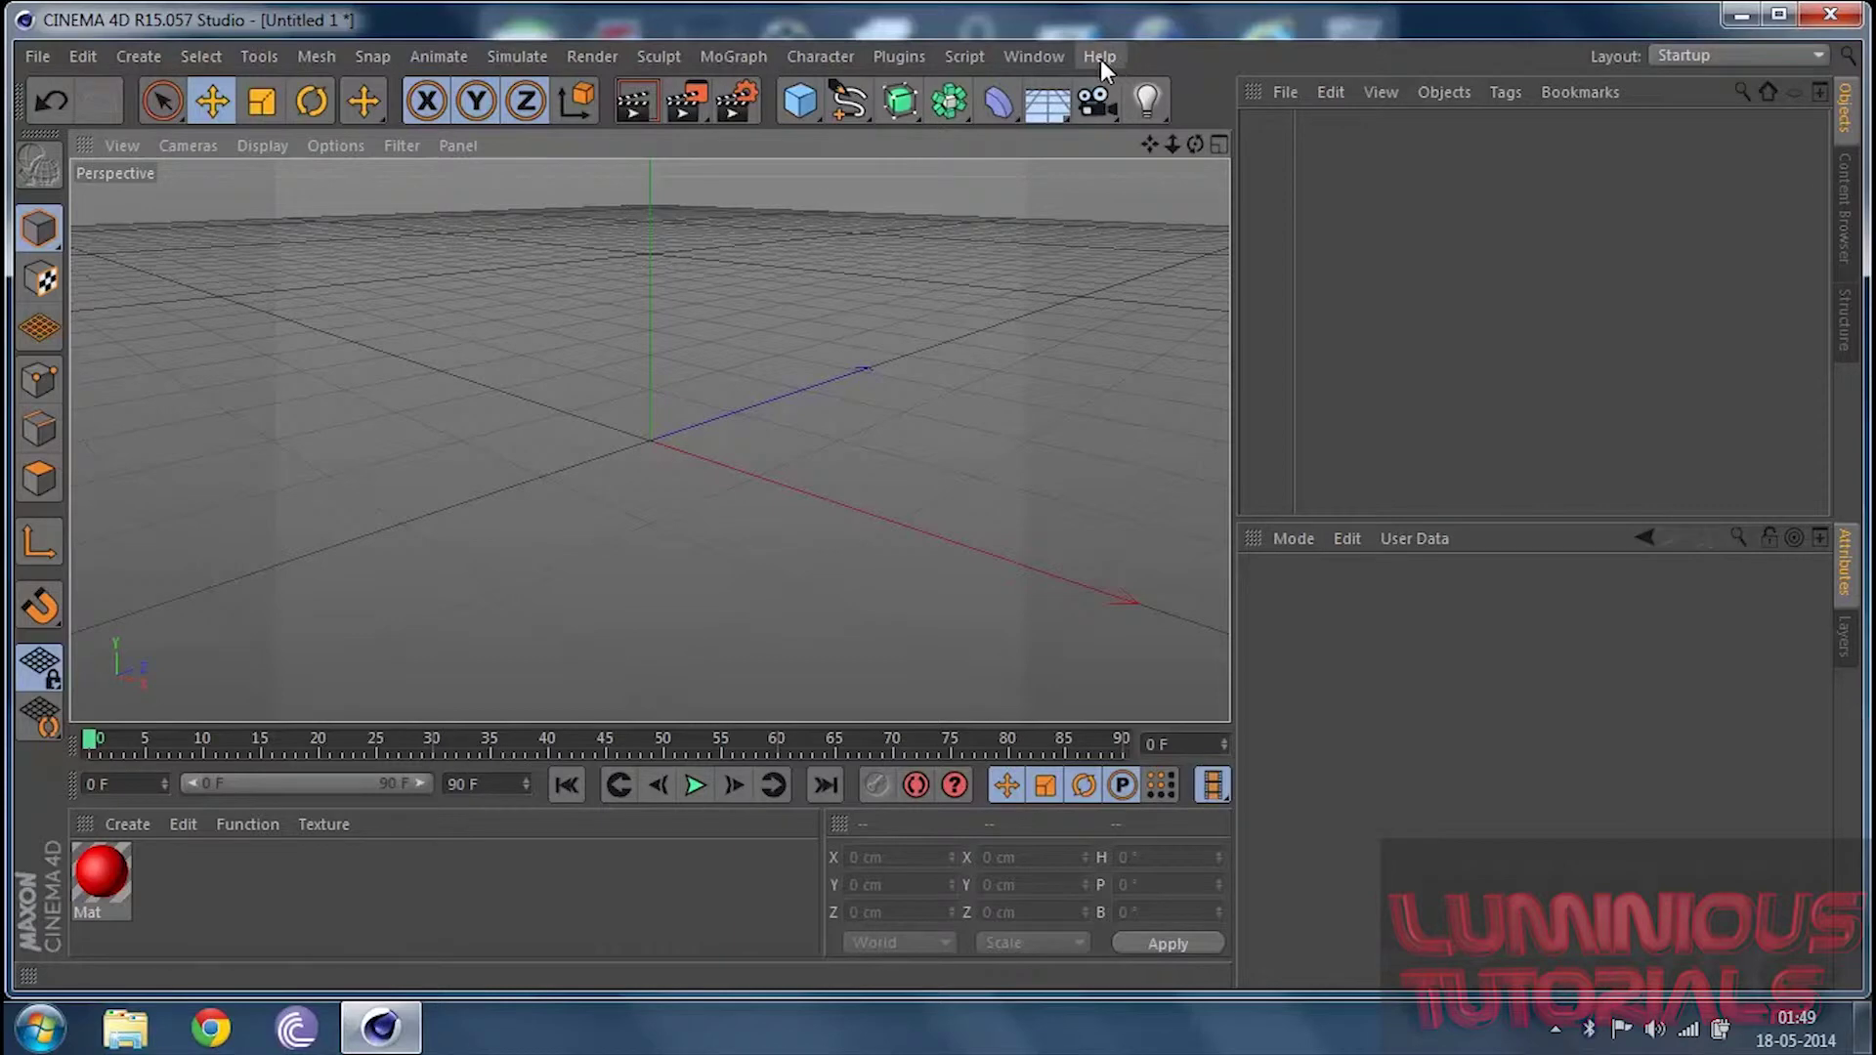
{"action": "left_click", "coordinate": [1842, 29]}
{"action": "left_click", "coordinate": [968, 623]}
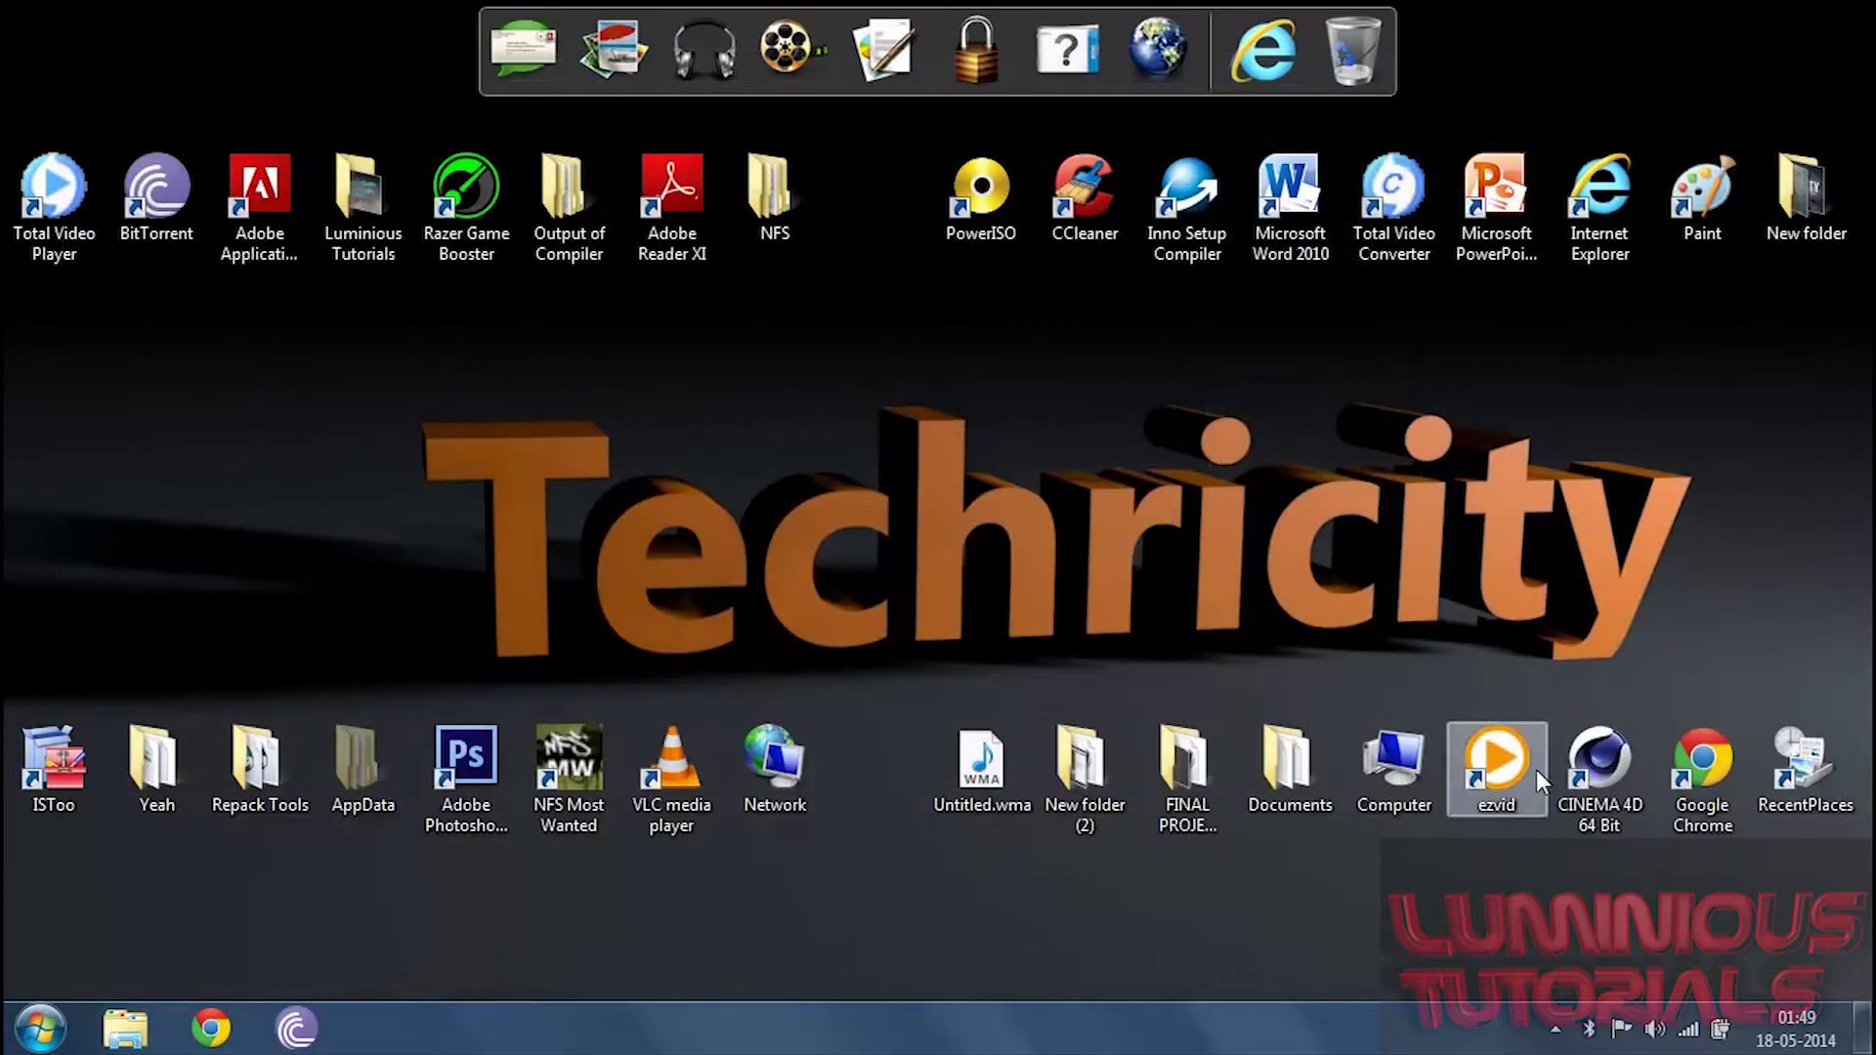
{"action": "double_click", "coordinate": [1596, 765]}
{"action": "left_click", "coordinate": [1203, 642]}
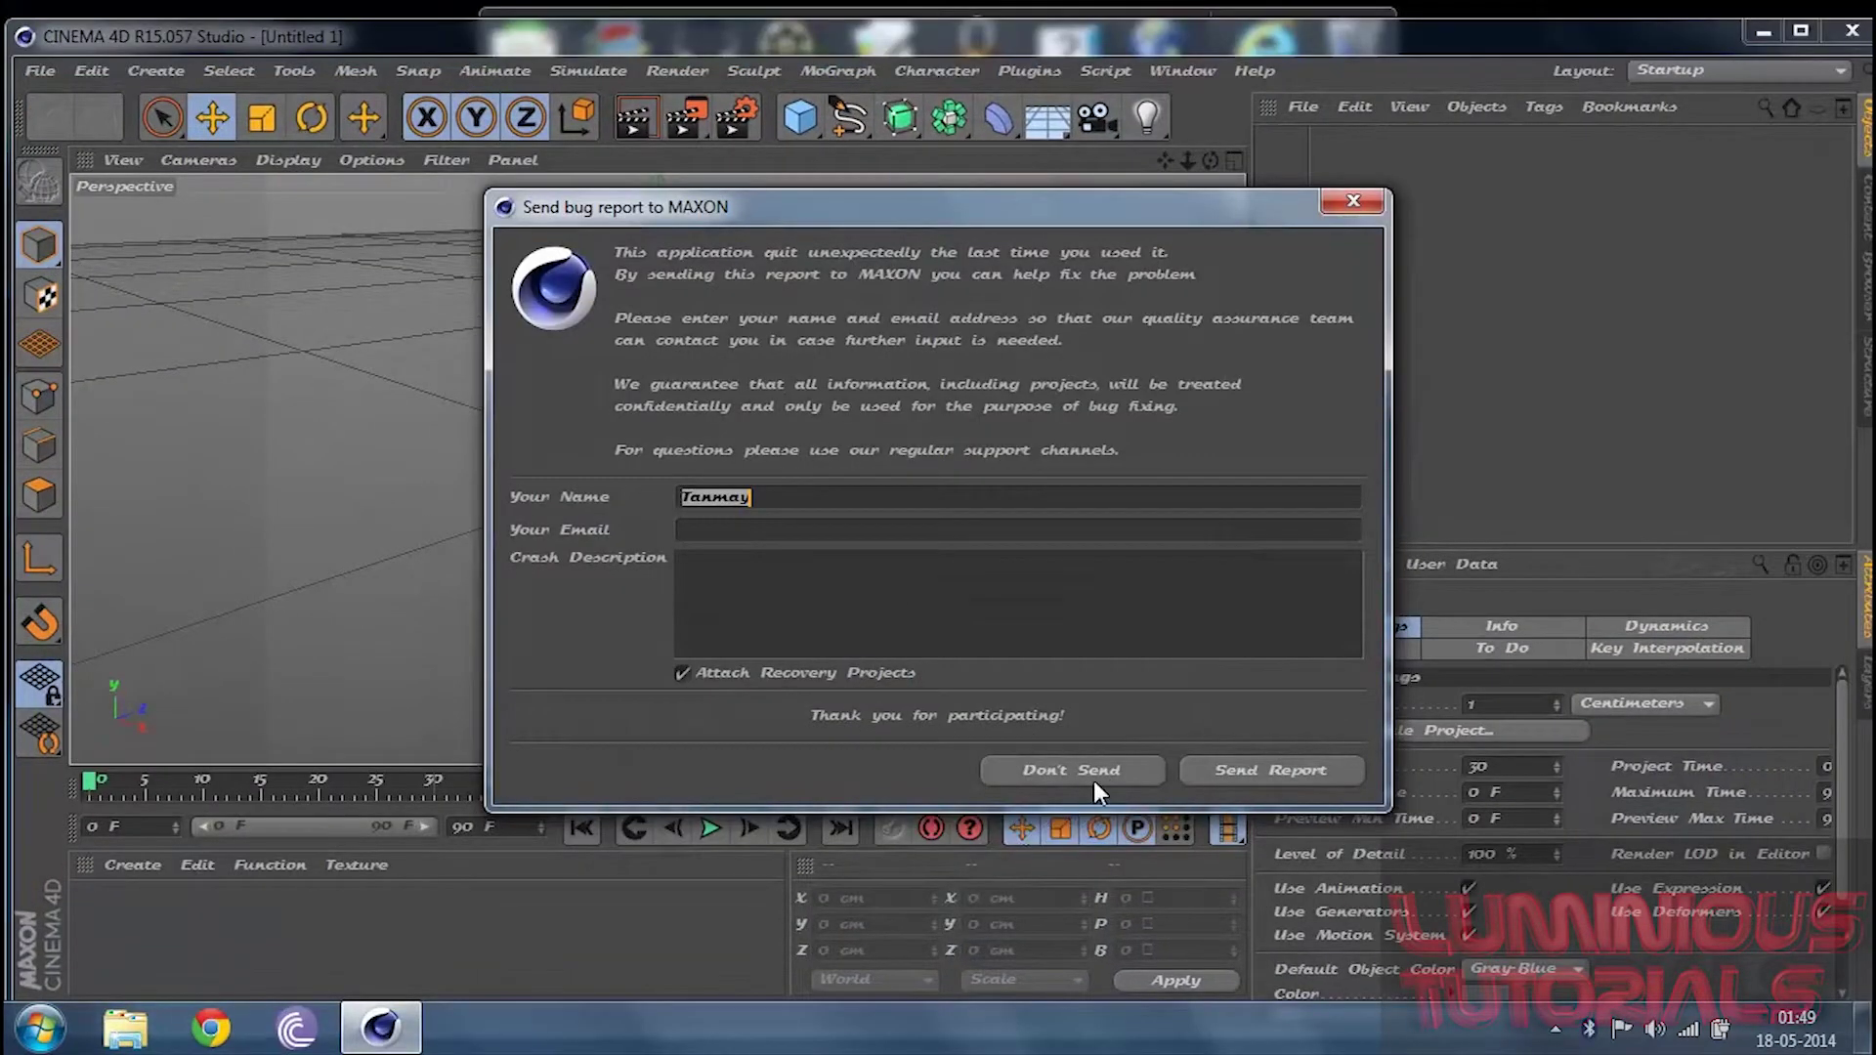
Decline the crash report and set the GUI font back to Segoe UI
{"action": "left_click", "coordinate": [1117, 771]}
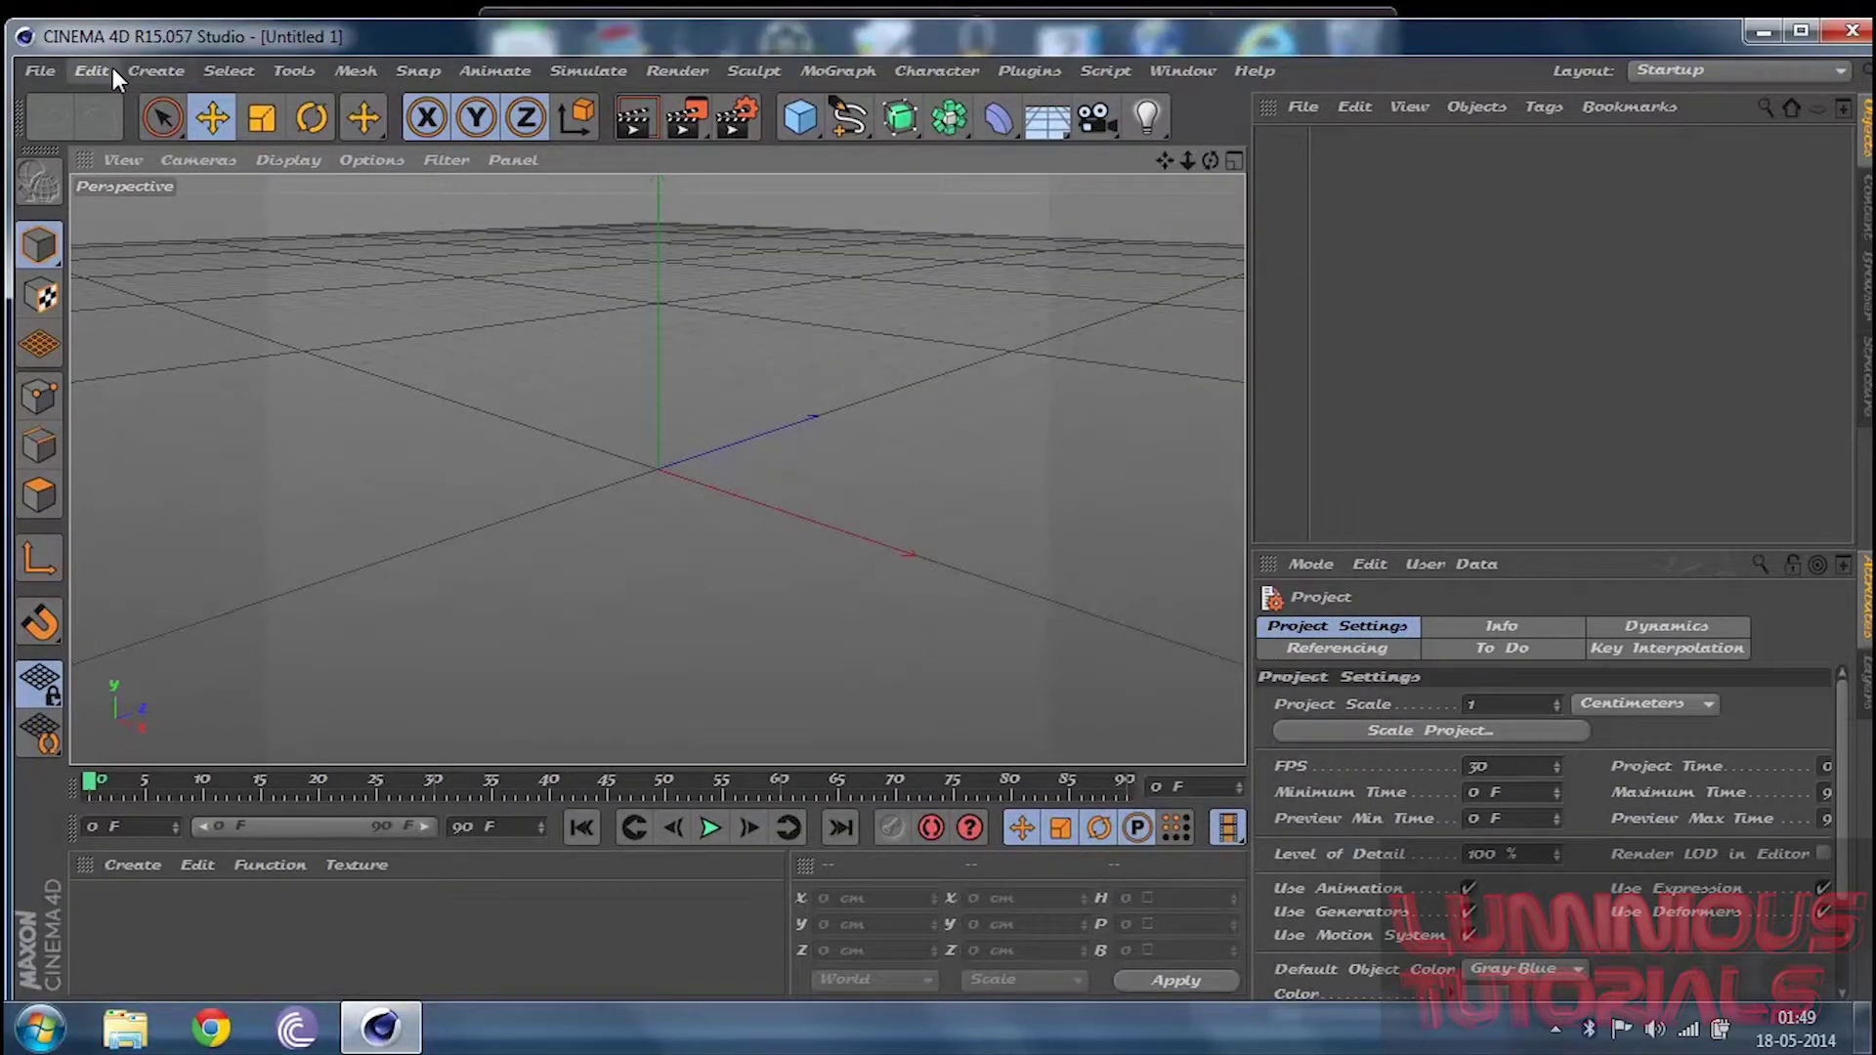
{"action": "key", "text": "ctrl+e"}
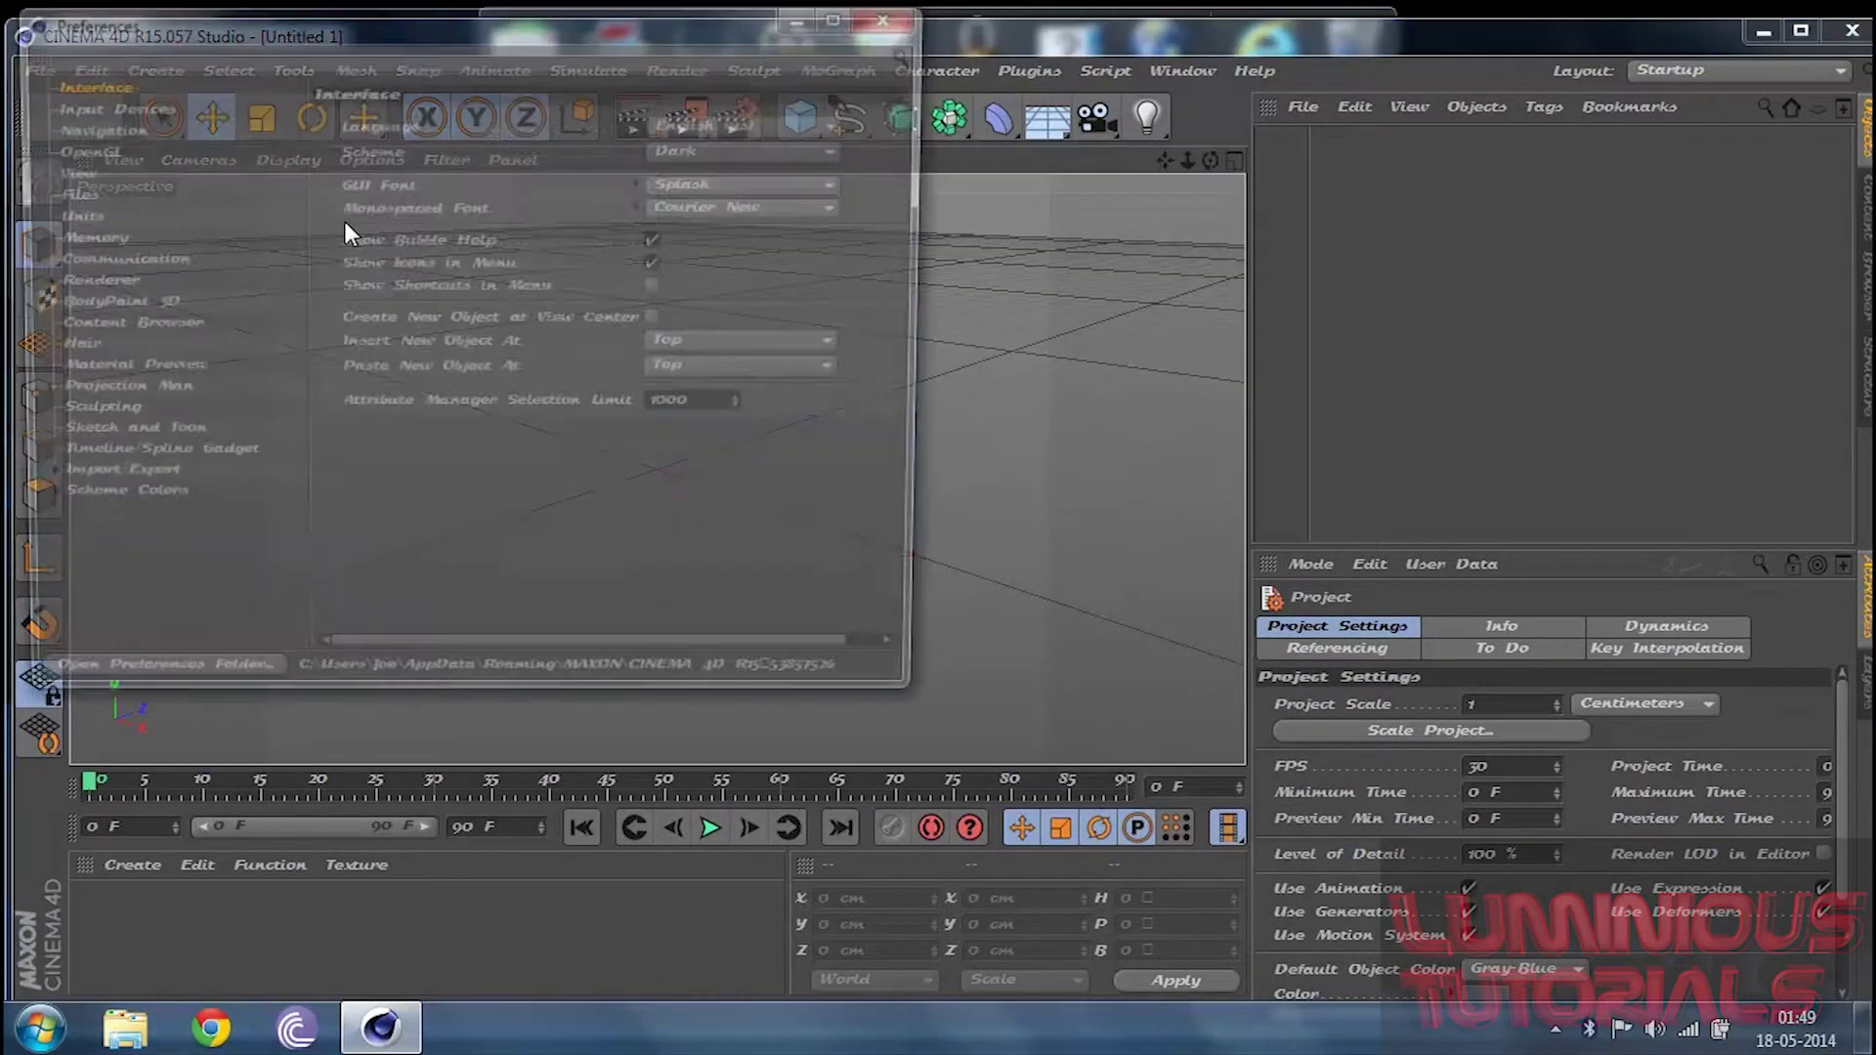
{"action": "left_click", "coordinate": [129, 107]}
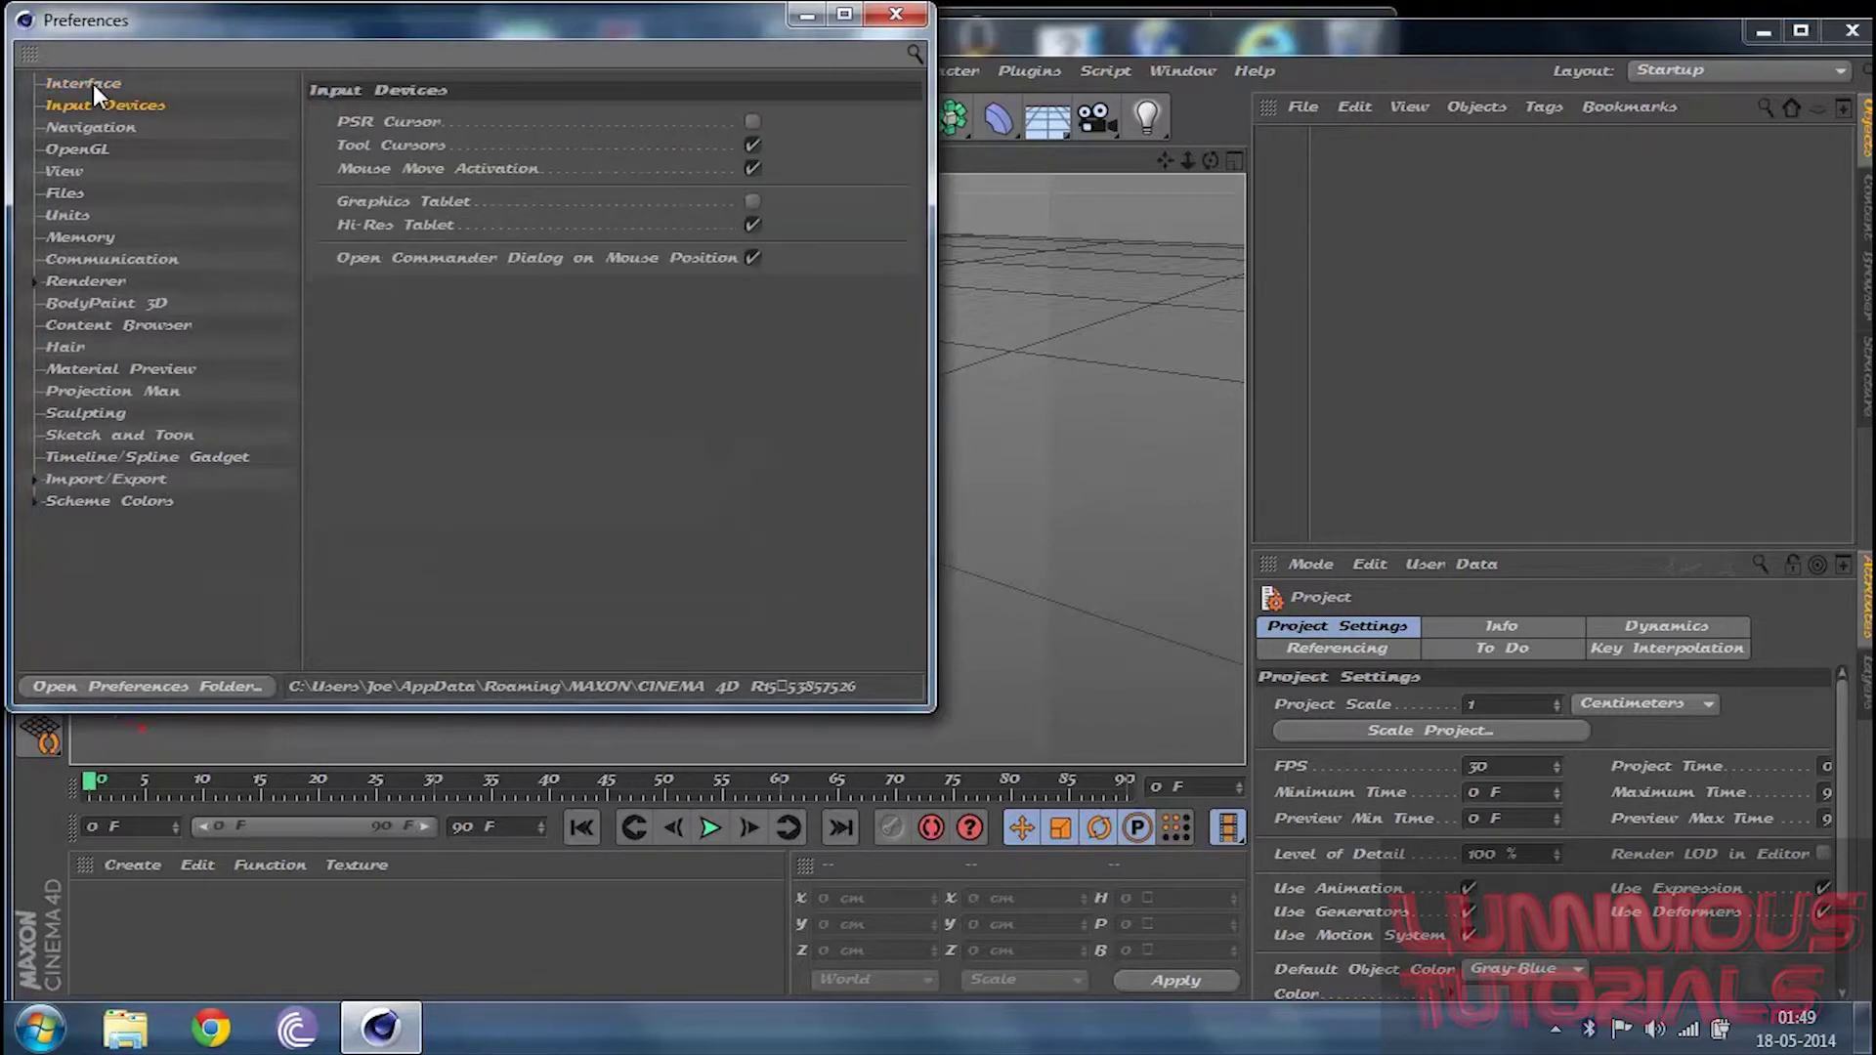
{"action": "left_click", "coordinate": [93, 84]}
{"action": "left_click", "coordinate": [723, 181]}
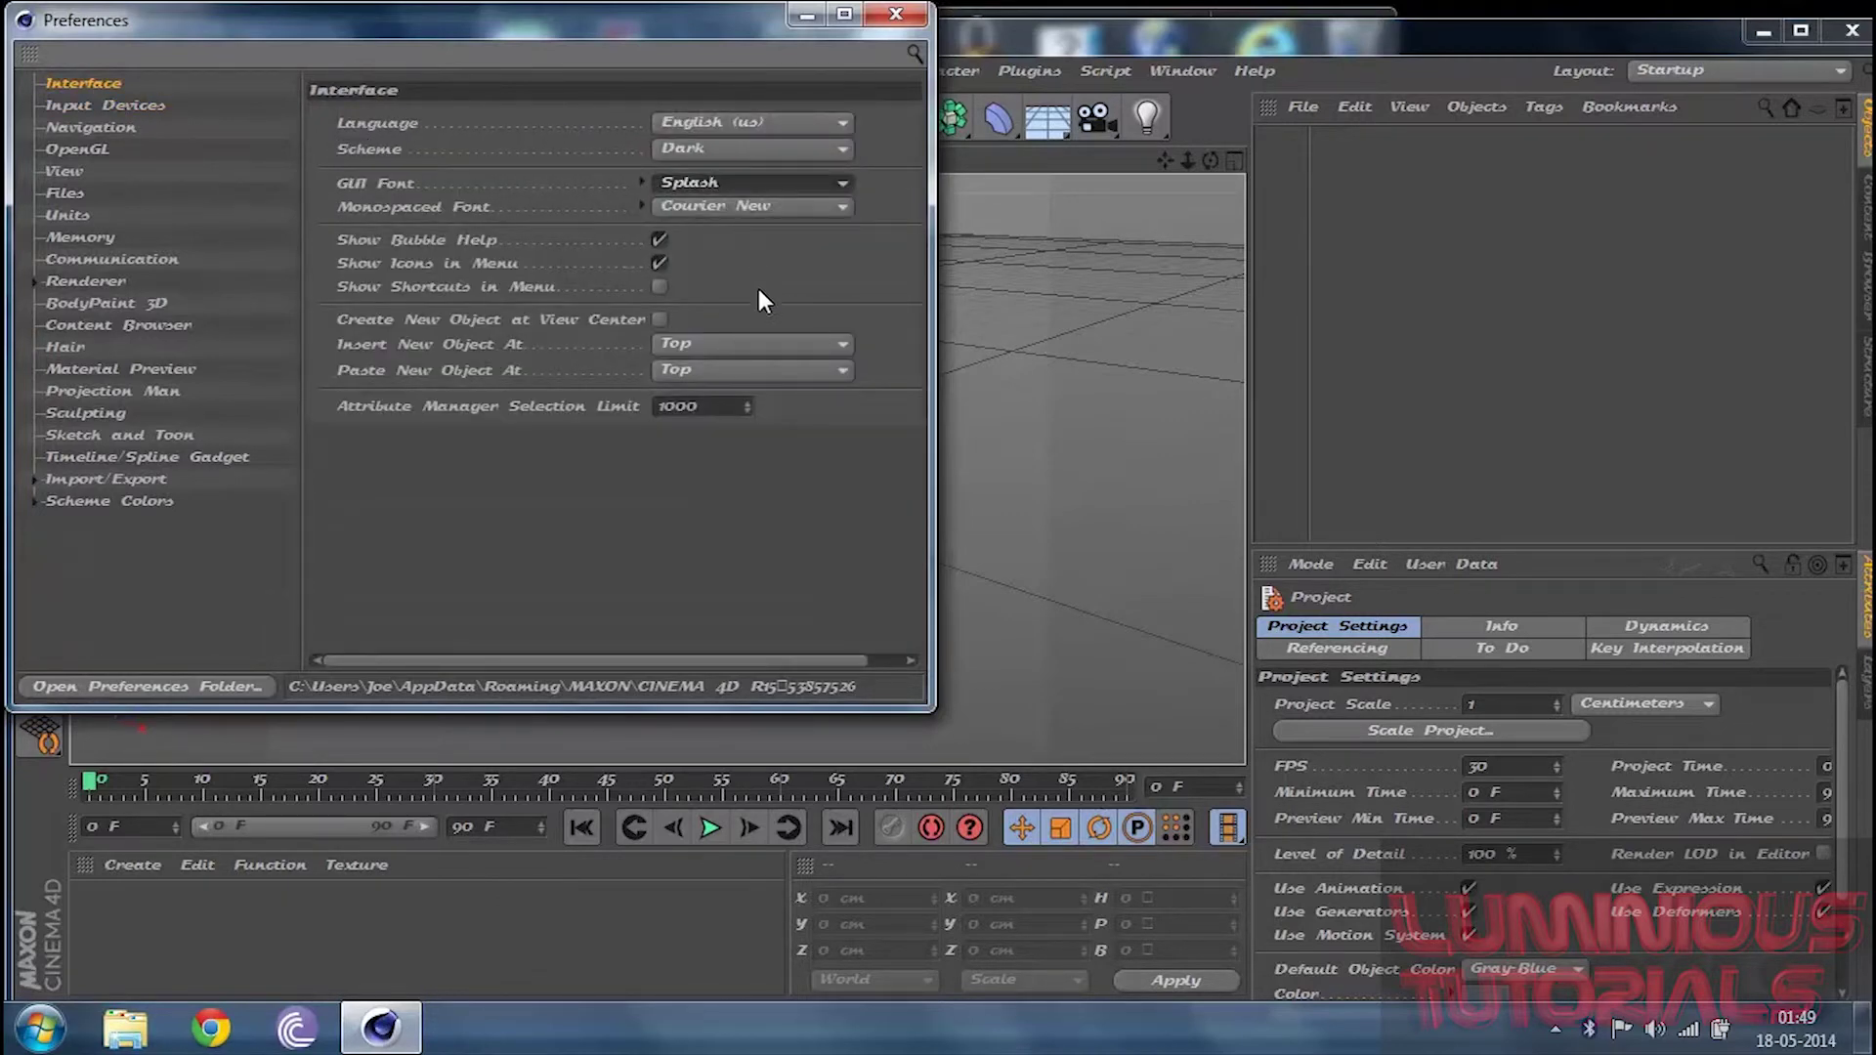
{"action": "scroll", "coordinate": [784, 488], "scroll_direction": "up", "scroll_amount": 8}
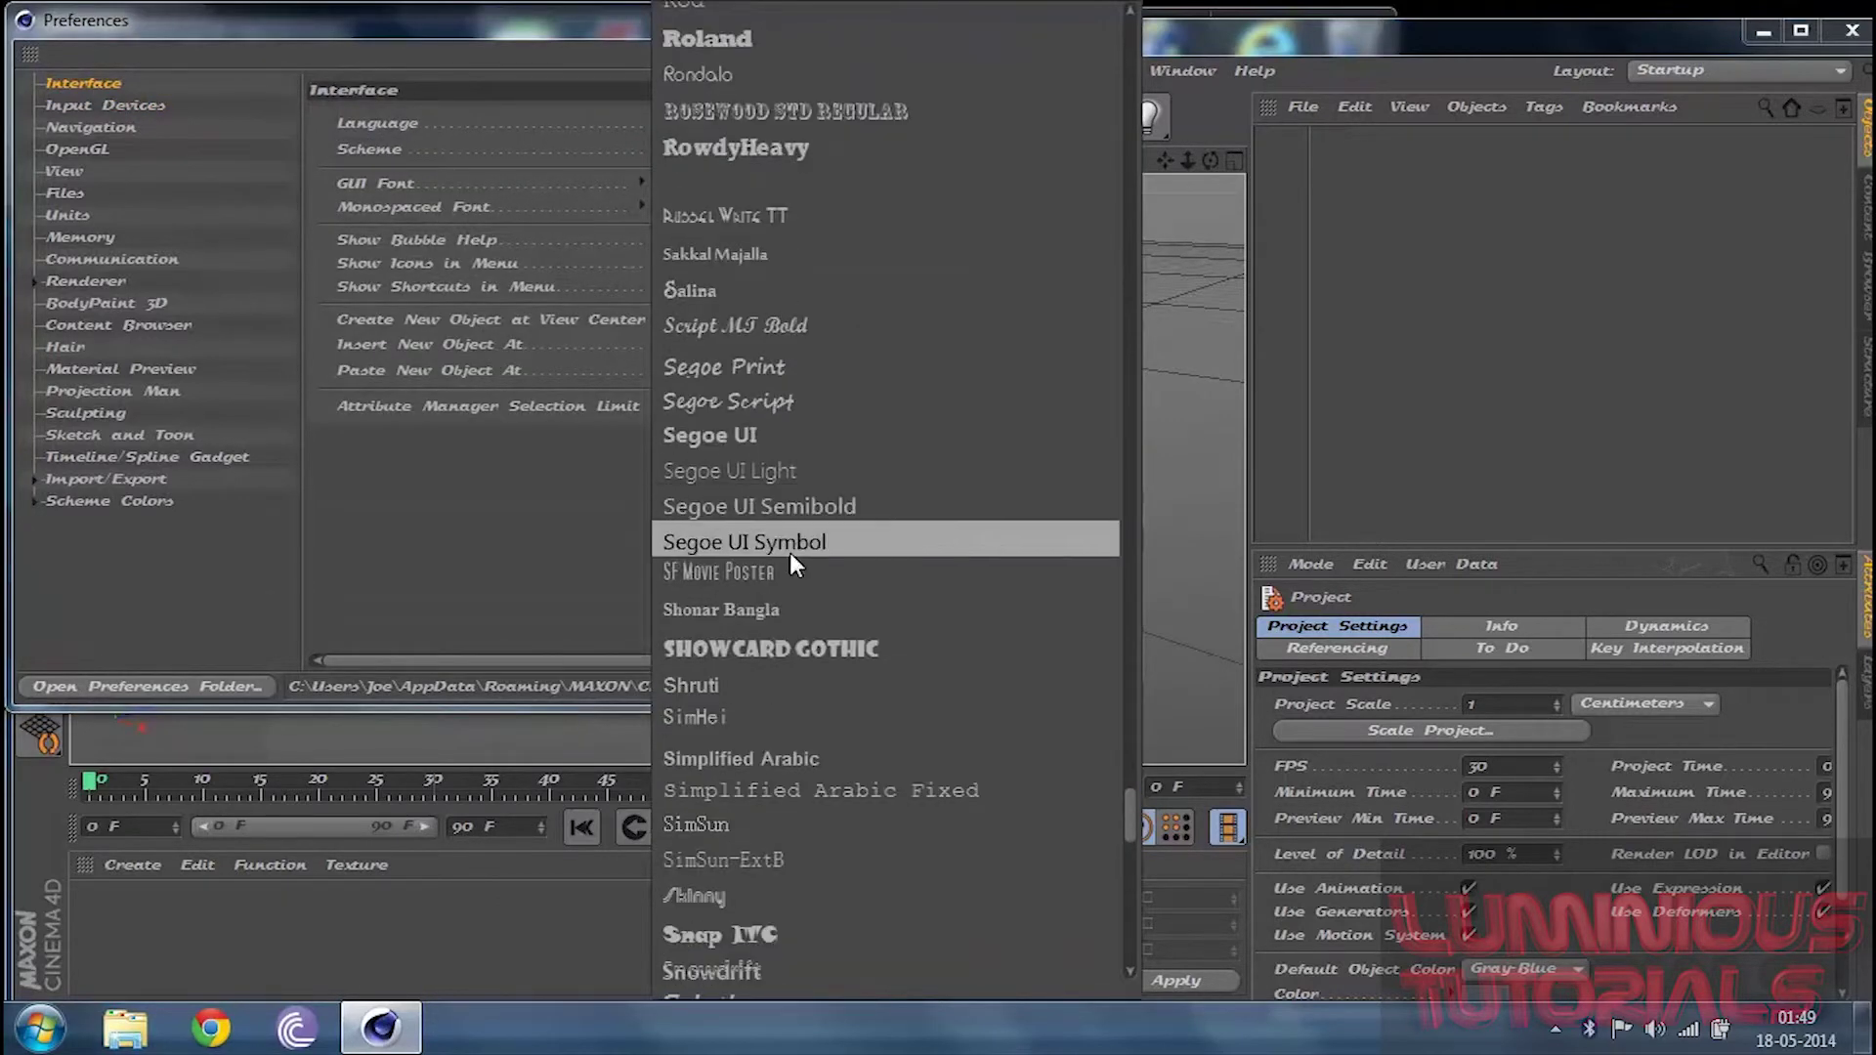
{"action": "left_click", "coordinate": [850, 440]}
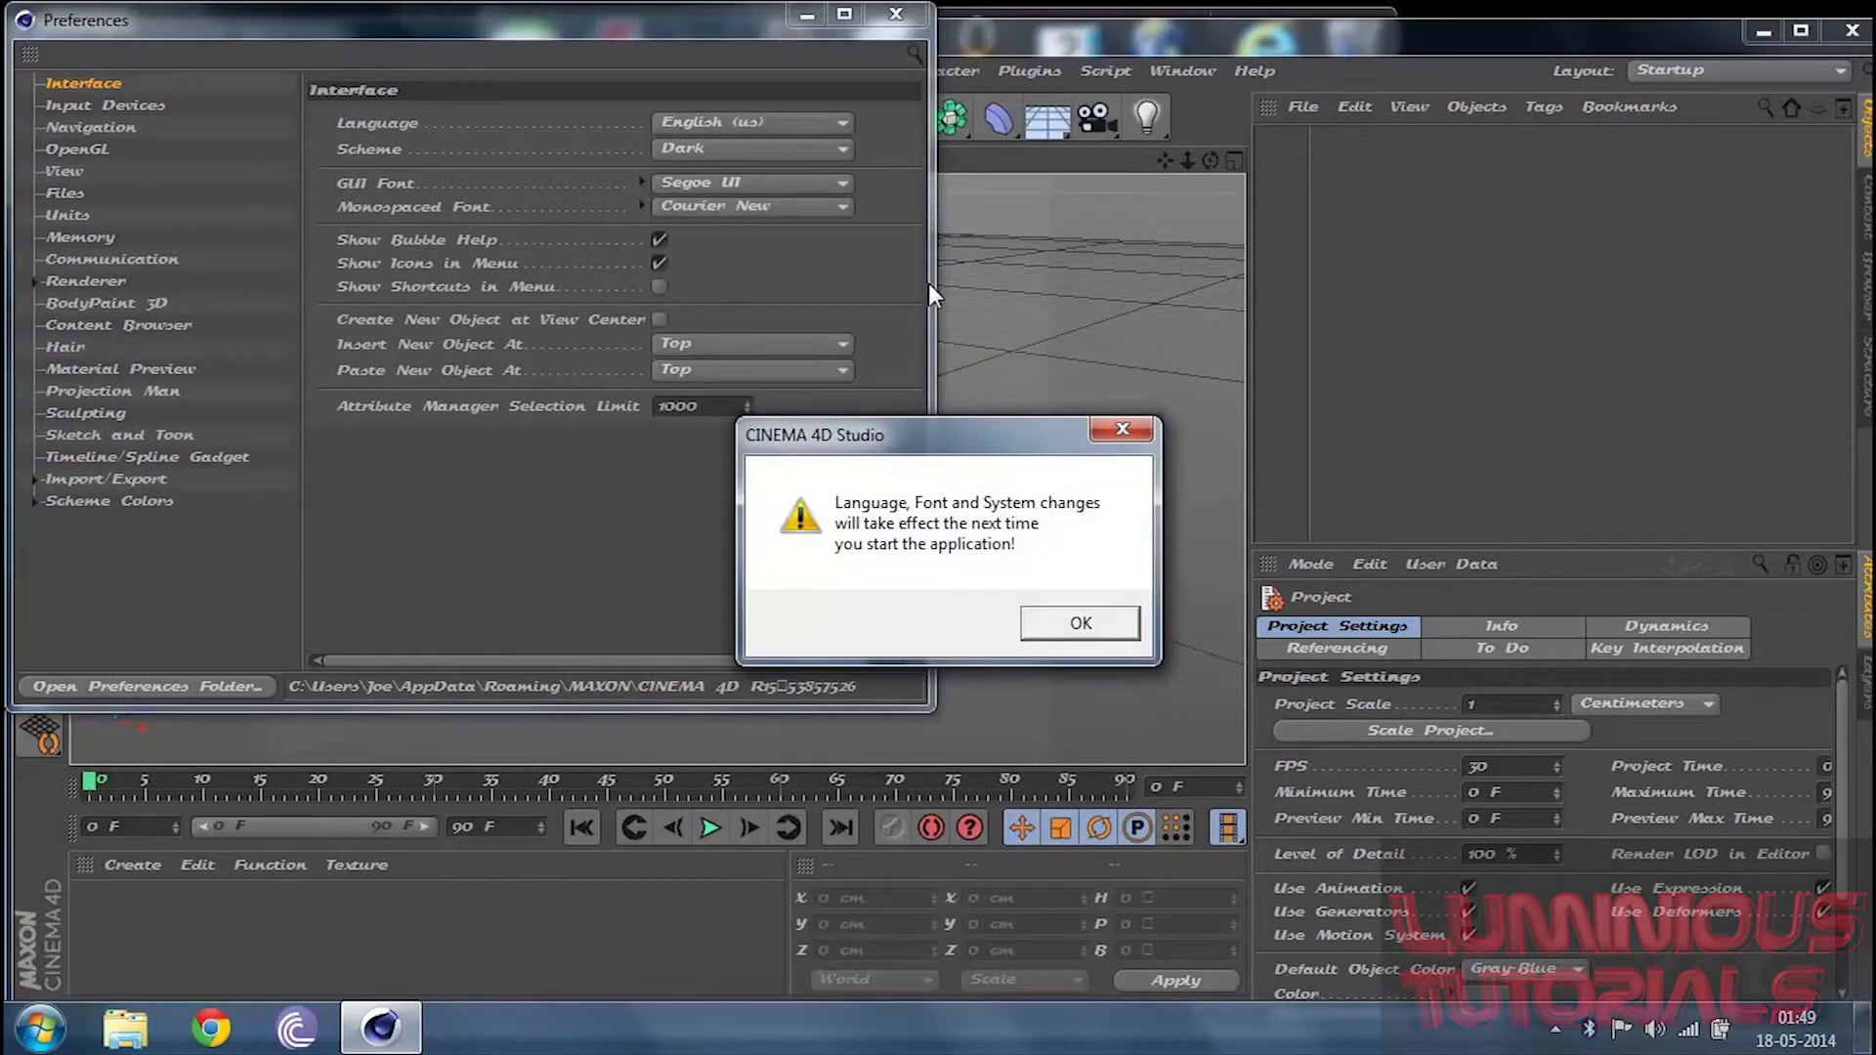
{"action": "left_click", "coordinate": [1037, 615]}
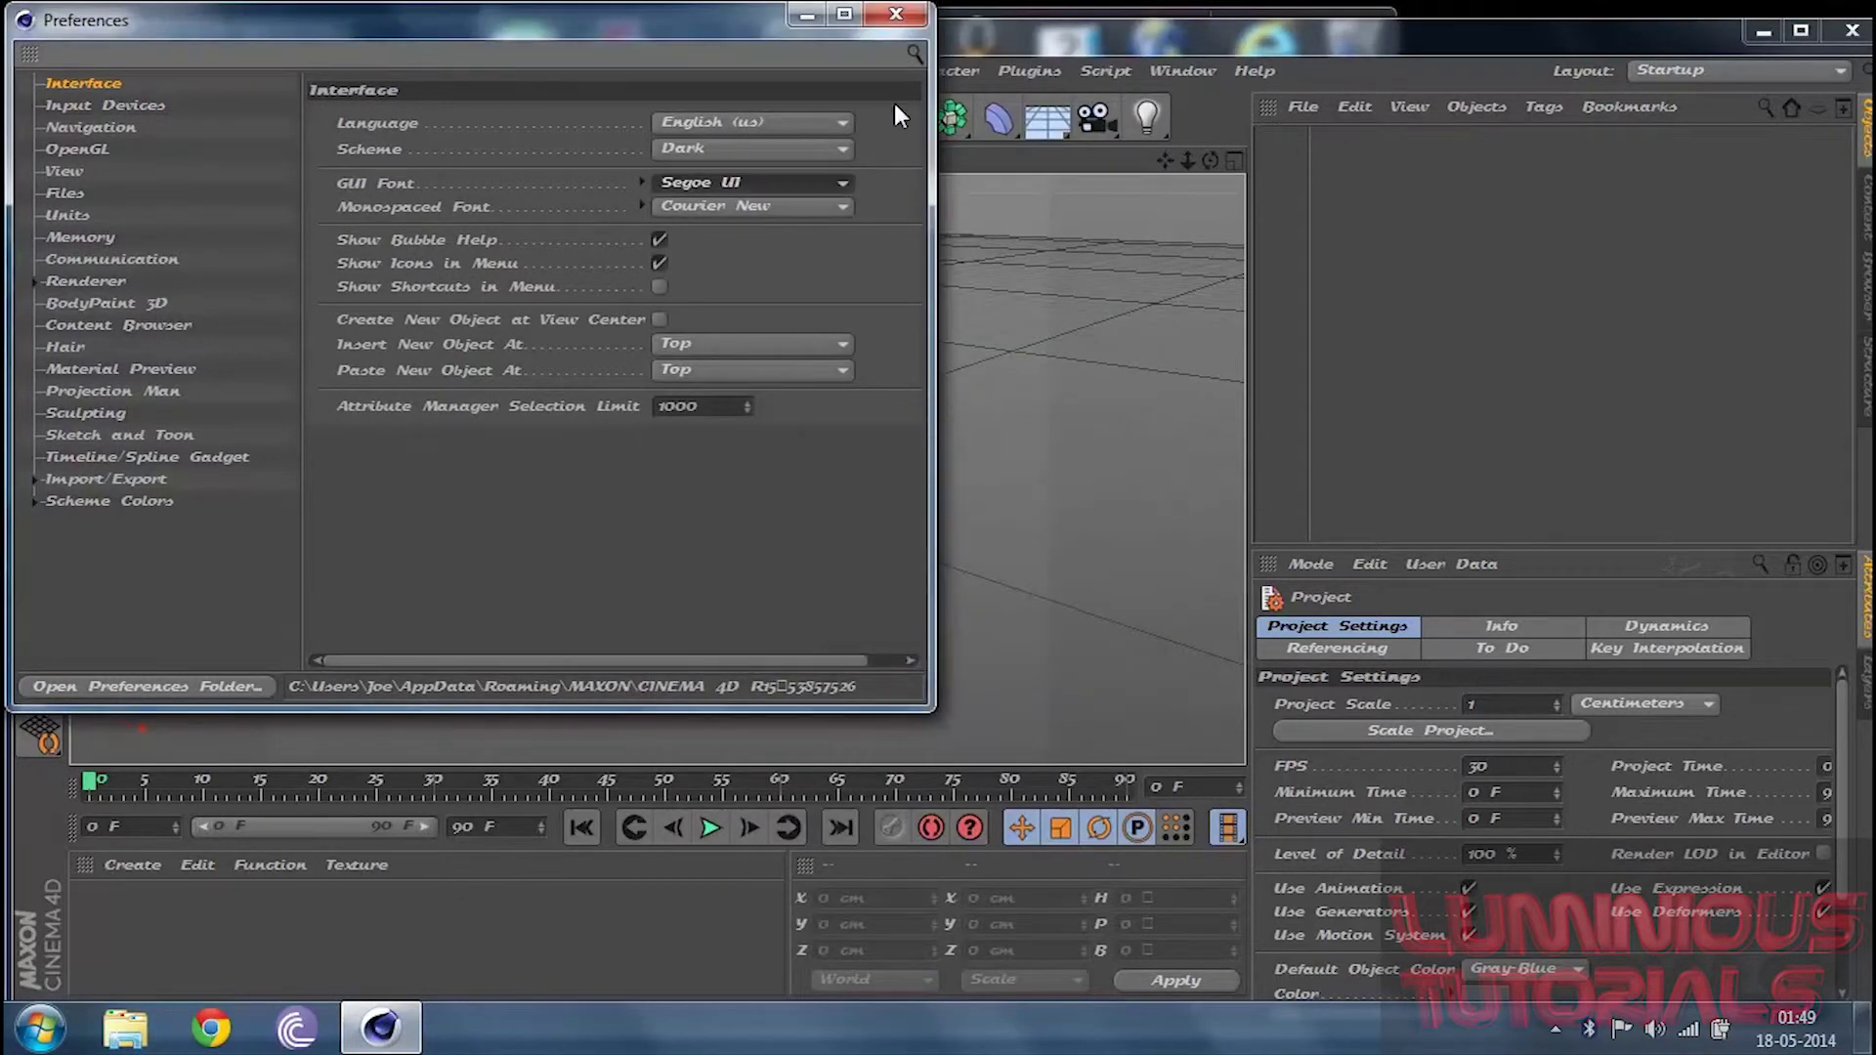
Close Preferences, reopen them to verify the font, and close them again
{"action": "left_click", "coordinate": [910, 19]}
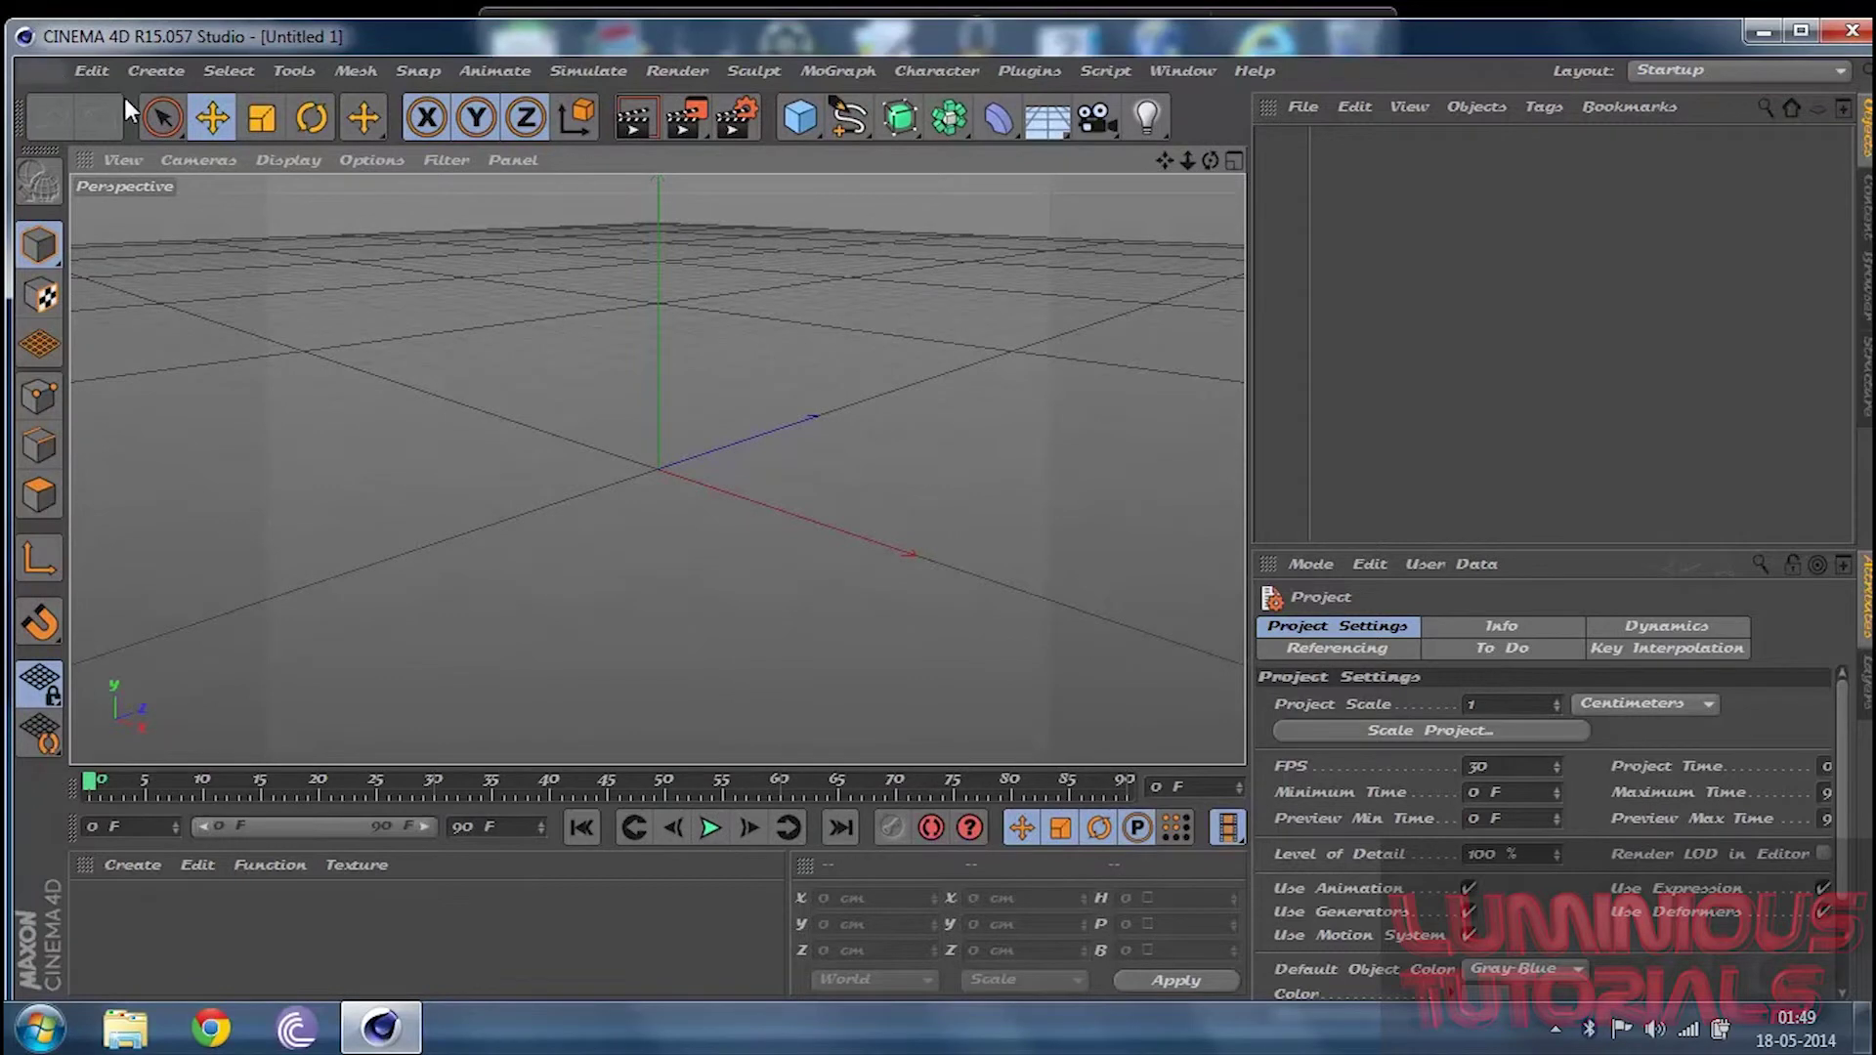
{"action": "key", "text": "ctrl+e"}
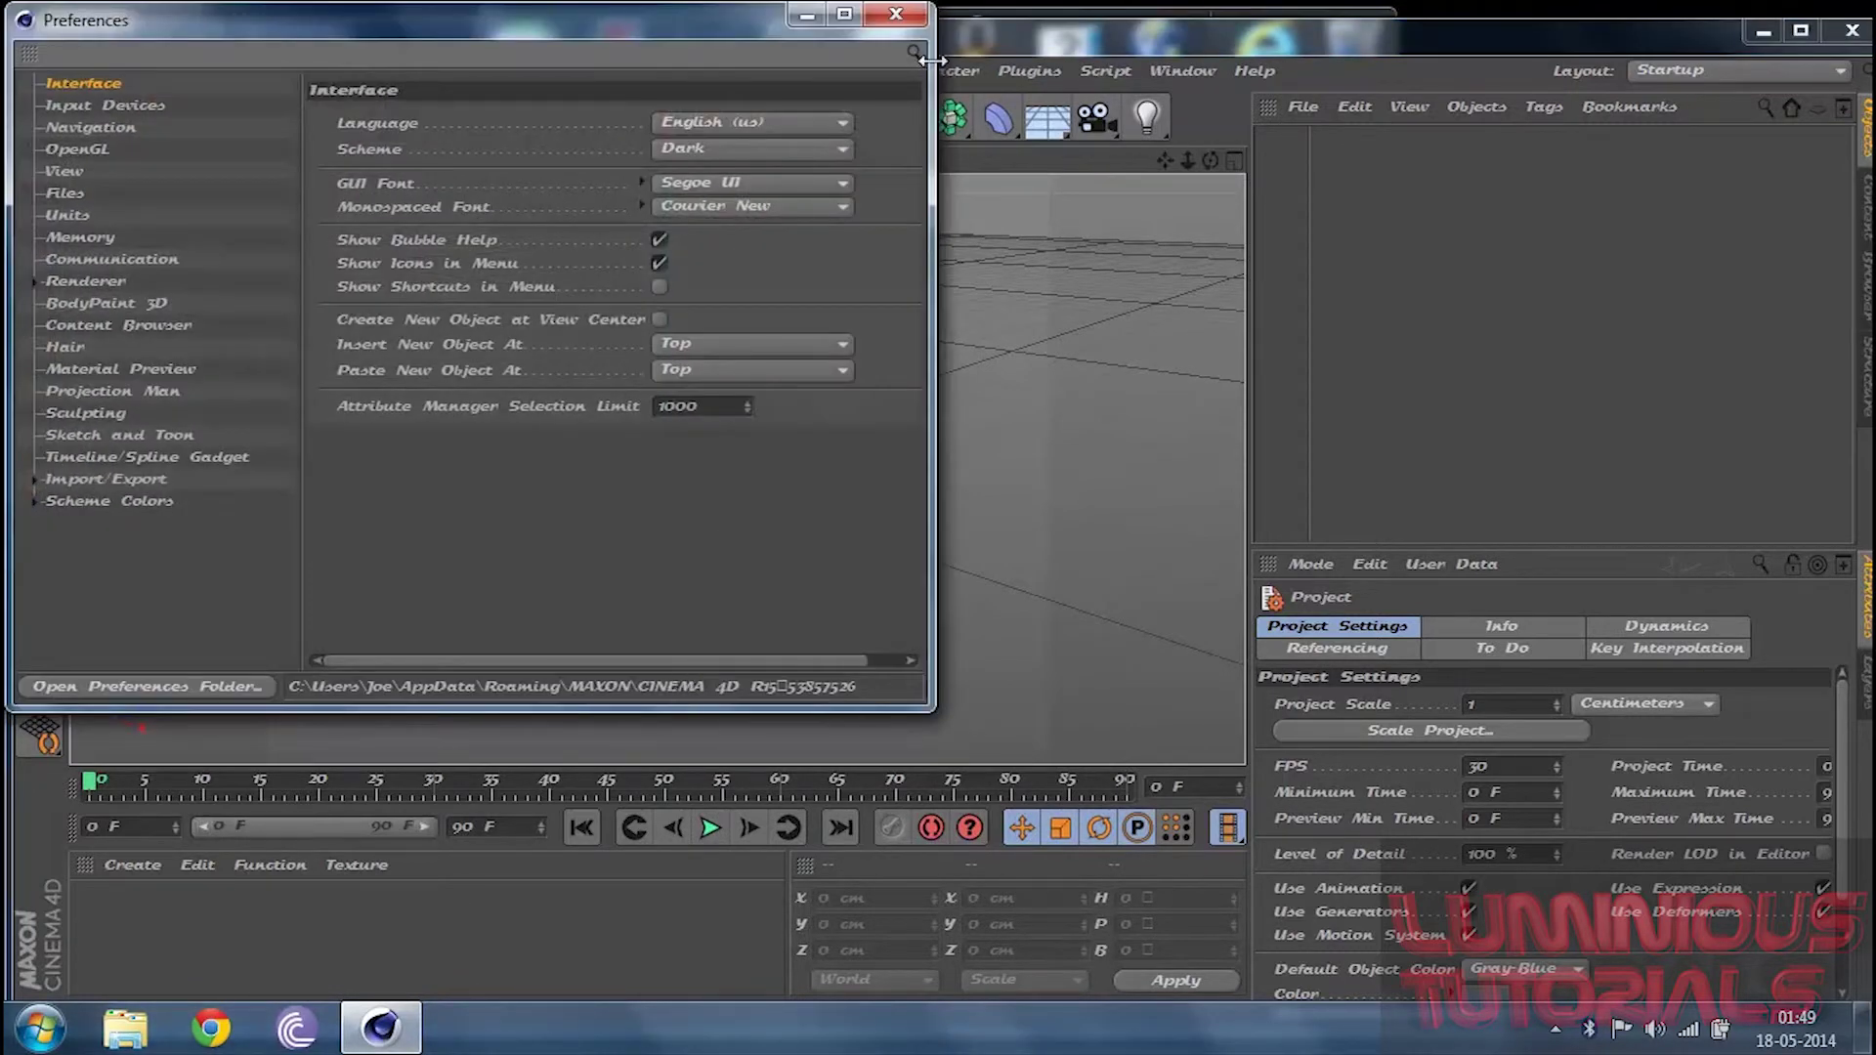
{"action": "left_click", "coordinate": [896, 14]}
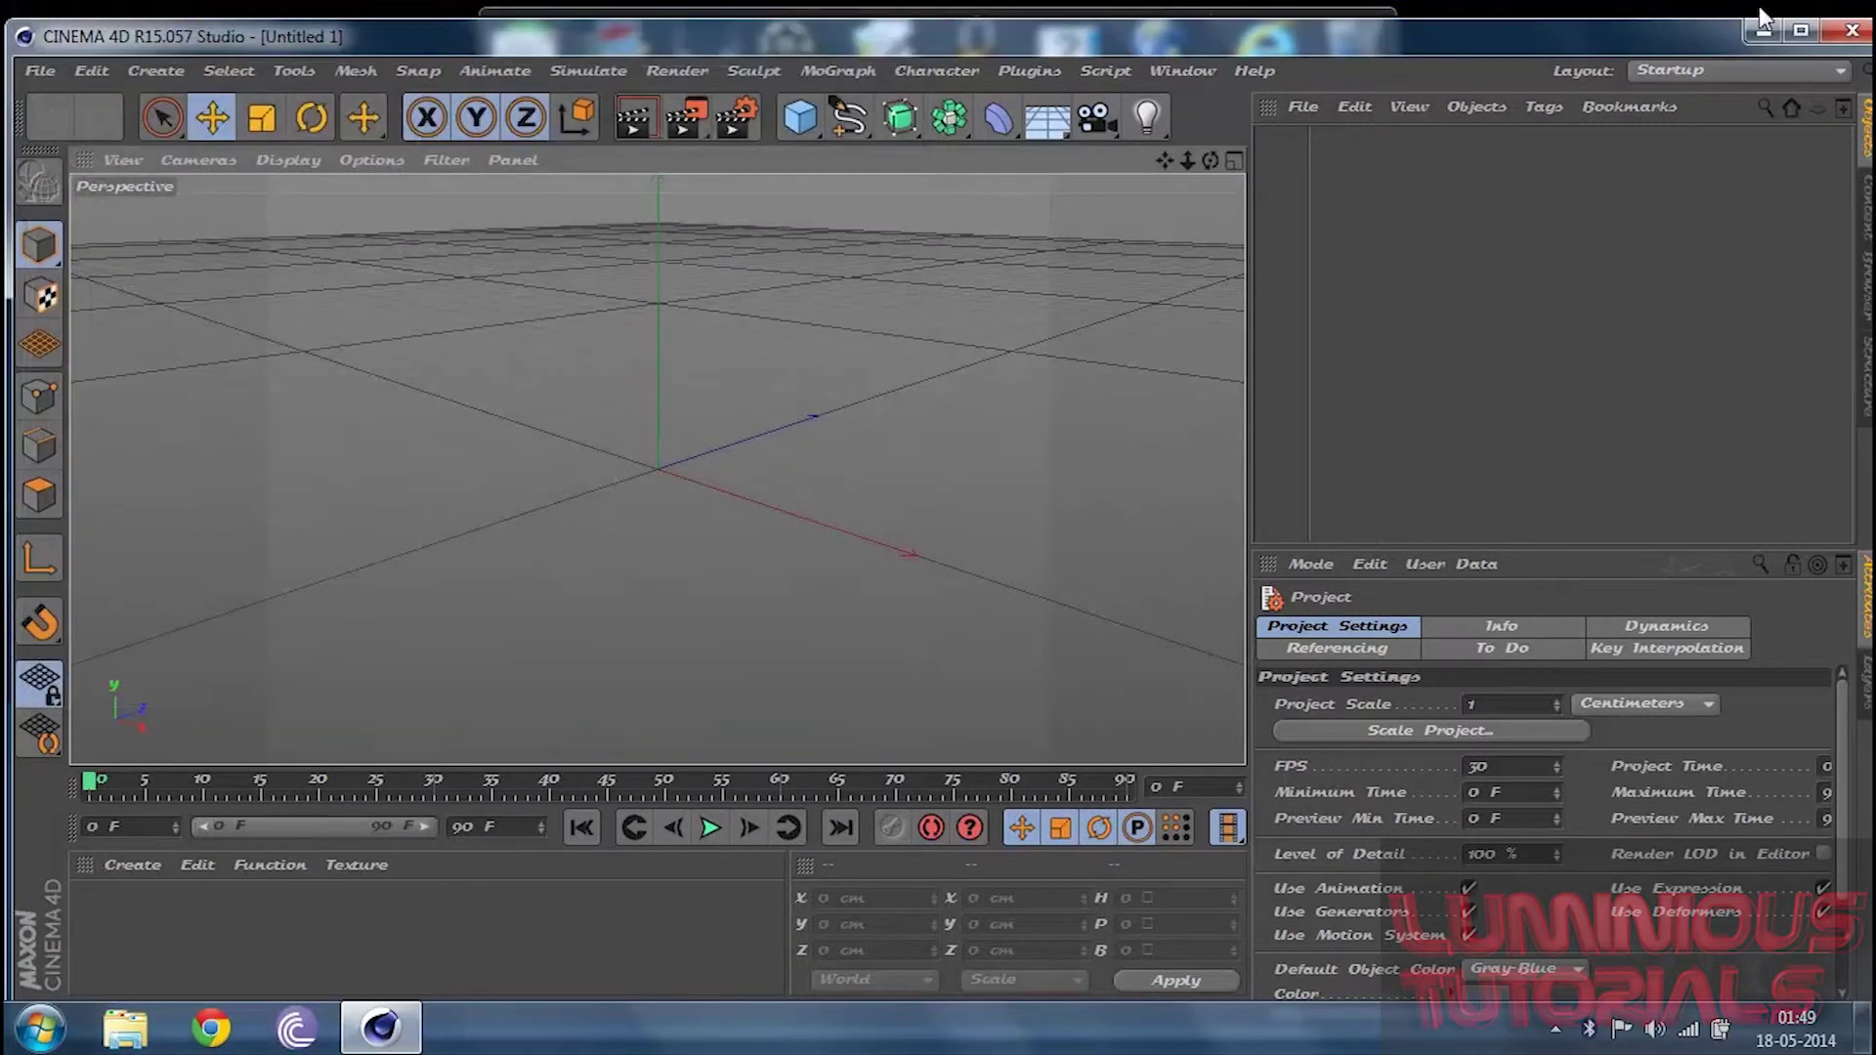
Quit and relaunch Cinema 4D, dismissing the application error and declining the crash report
{"action": "left_click", "coordinate": [1851, 31]}
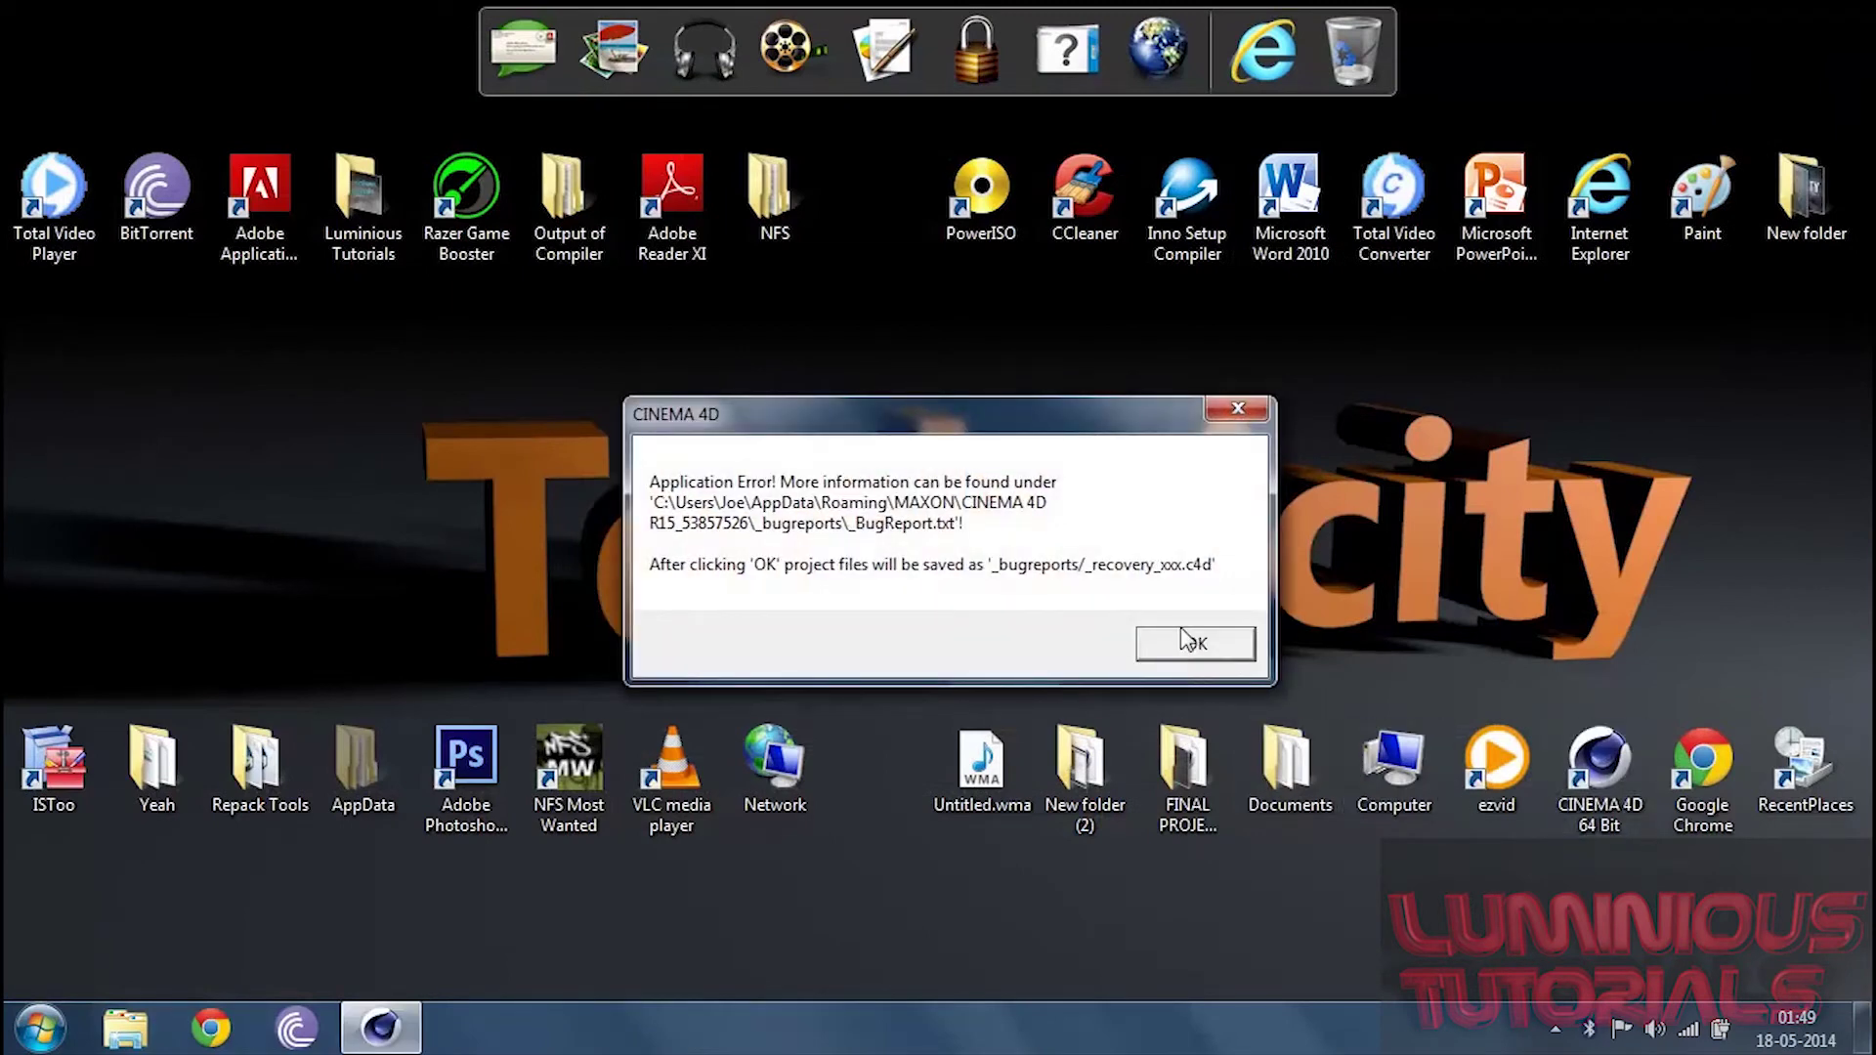
{"action": "left_click", "coordinate": [1186, 641]}
{"action": "key", "text": "Return"}
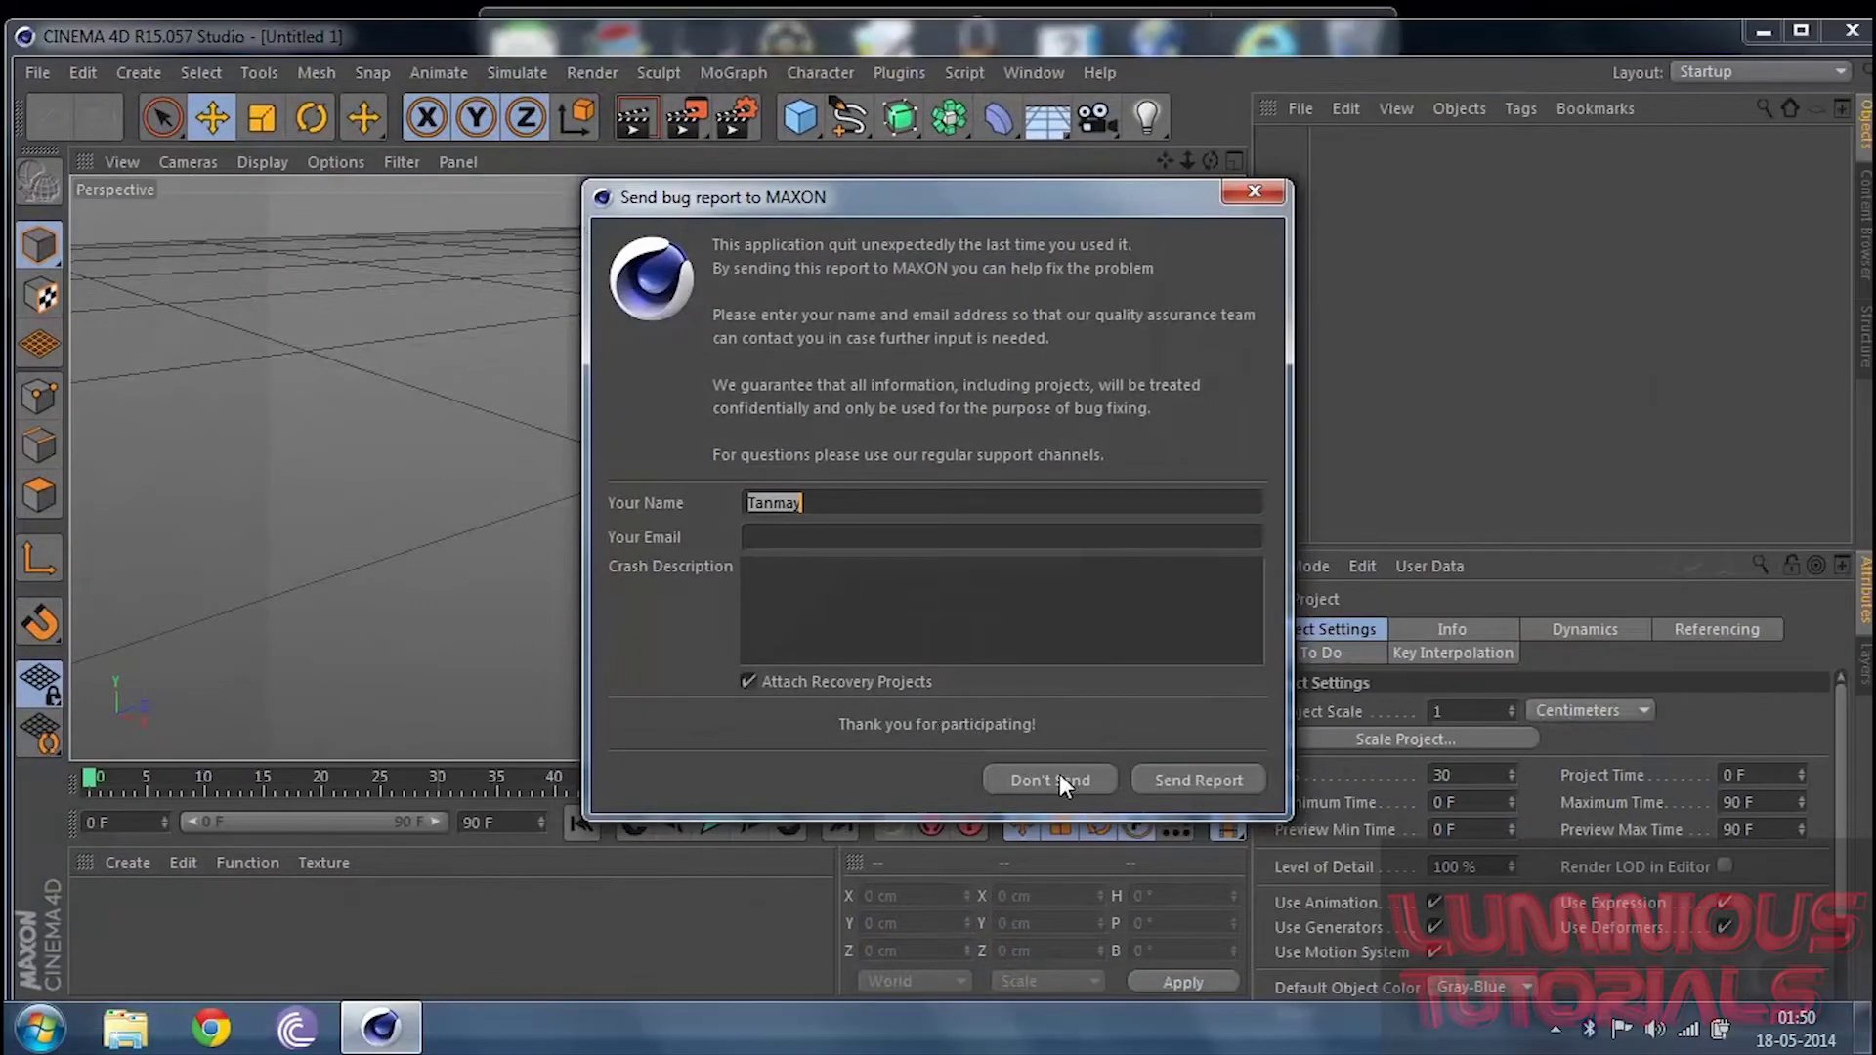
{"action": "left_click", "coordinate": [1063, 774]}
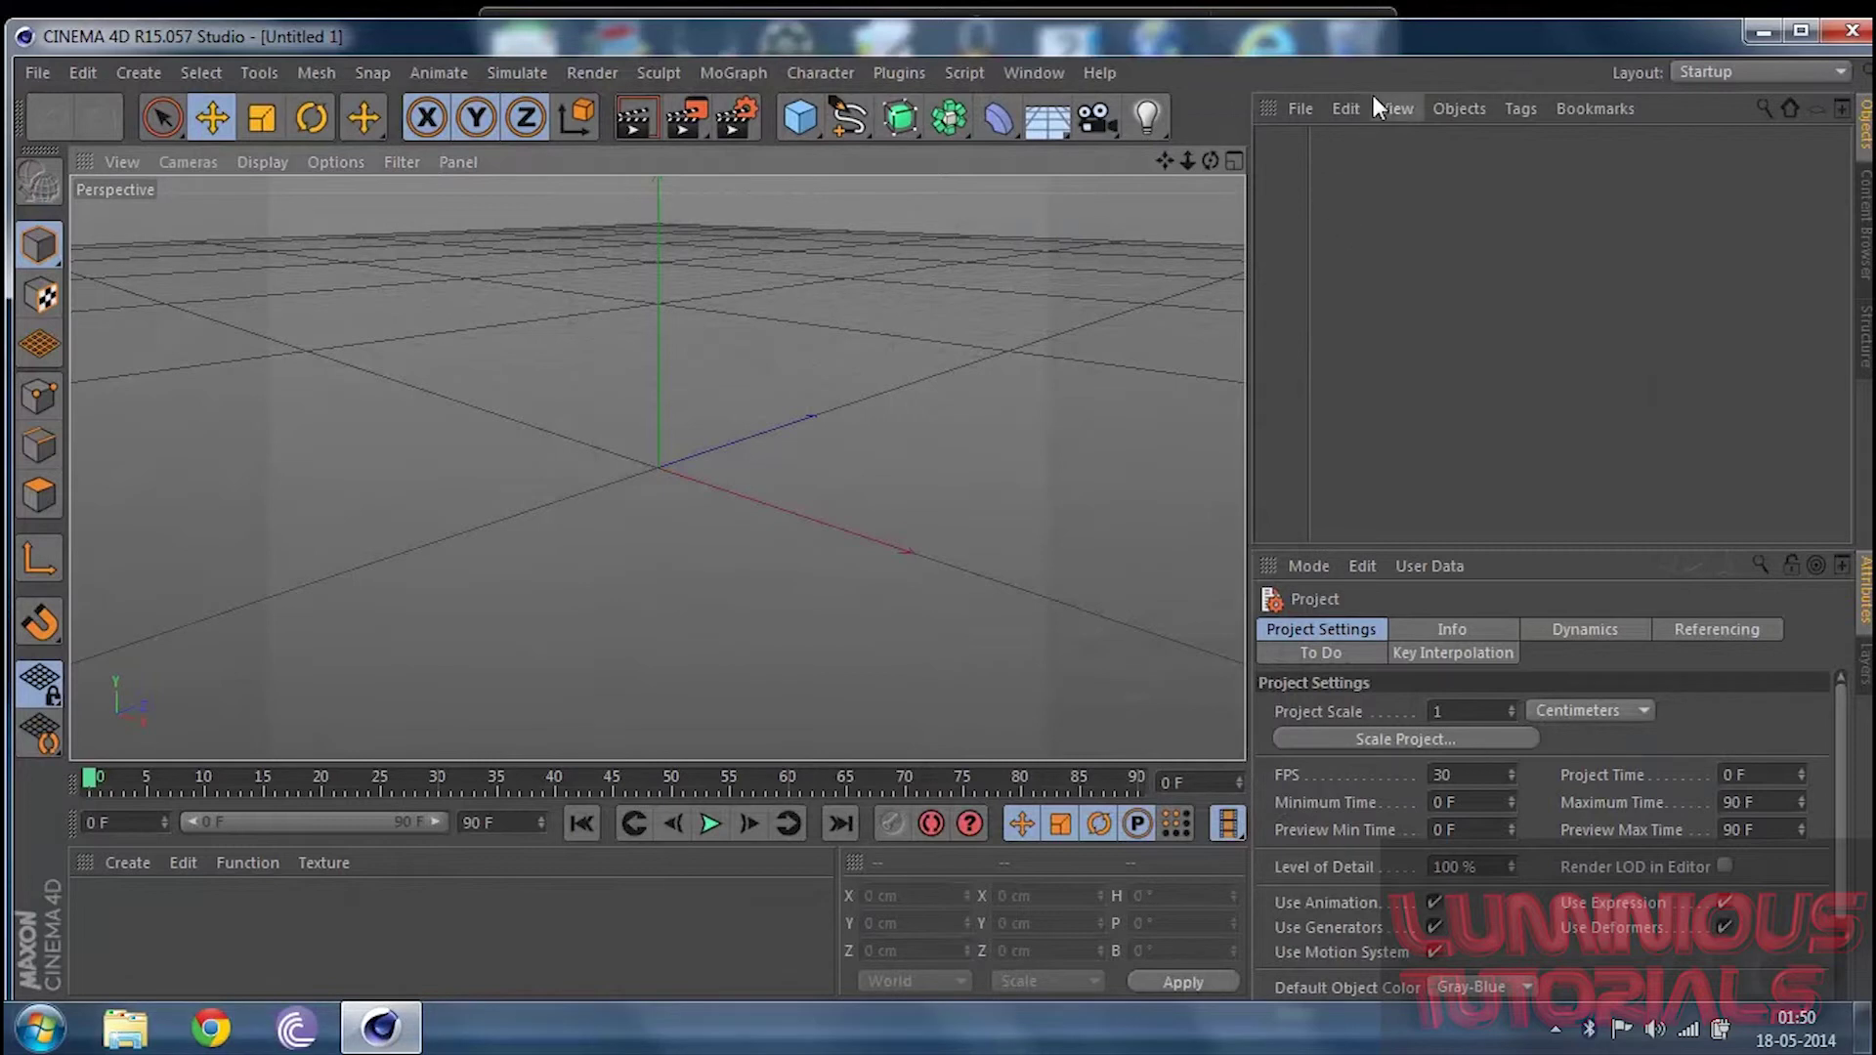